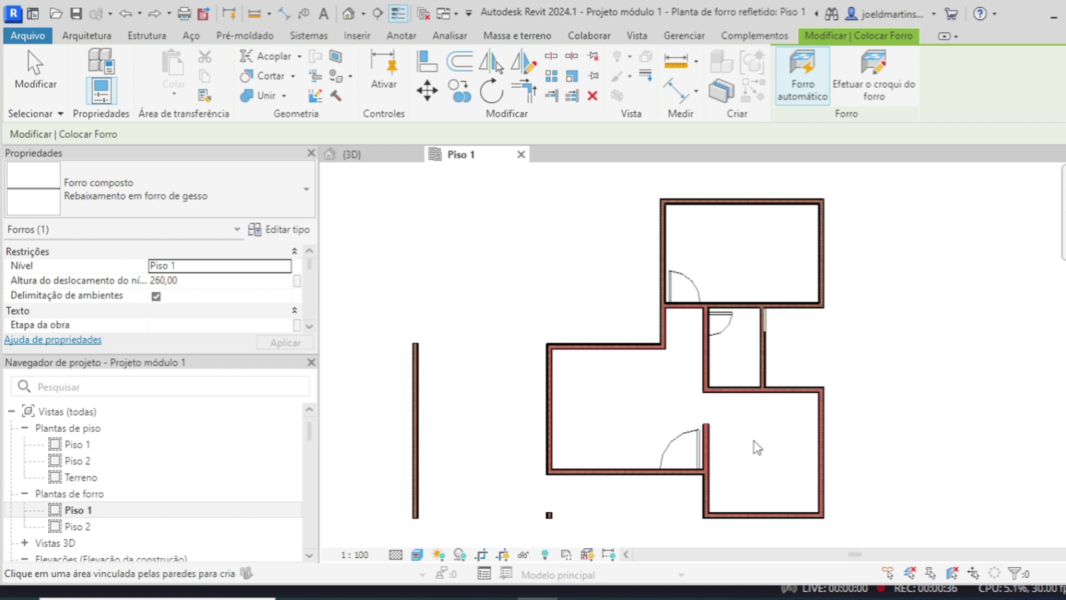
# Start a sketched ceiling on Piso 1 and trace its boundary along the hallway's end and left walls and the large room's upper wall.
pyautogui.click(873, 75)
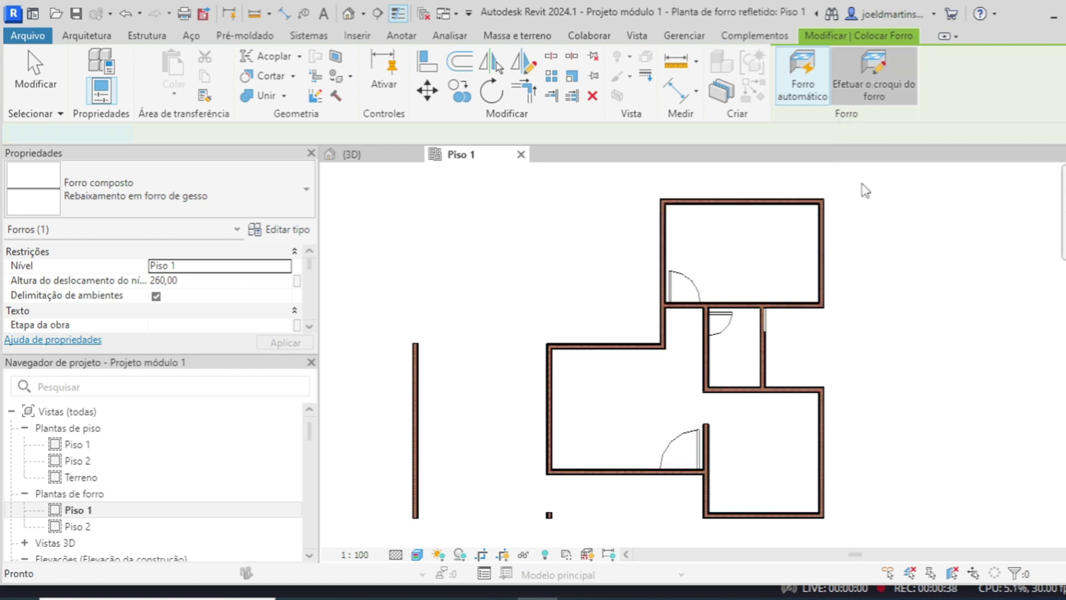
pyautogui.scroll(3, 749, 433)
pyautogui.moveTo(749, 428)
pyautogui.mouseDown(button='middle')
pyautogui.moveTo(755, 279)
pyautogui.moveTo(752, 313)
pyautogui.mouseUp(button='middle')
pyautogui.scroll(2, 701, 304)
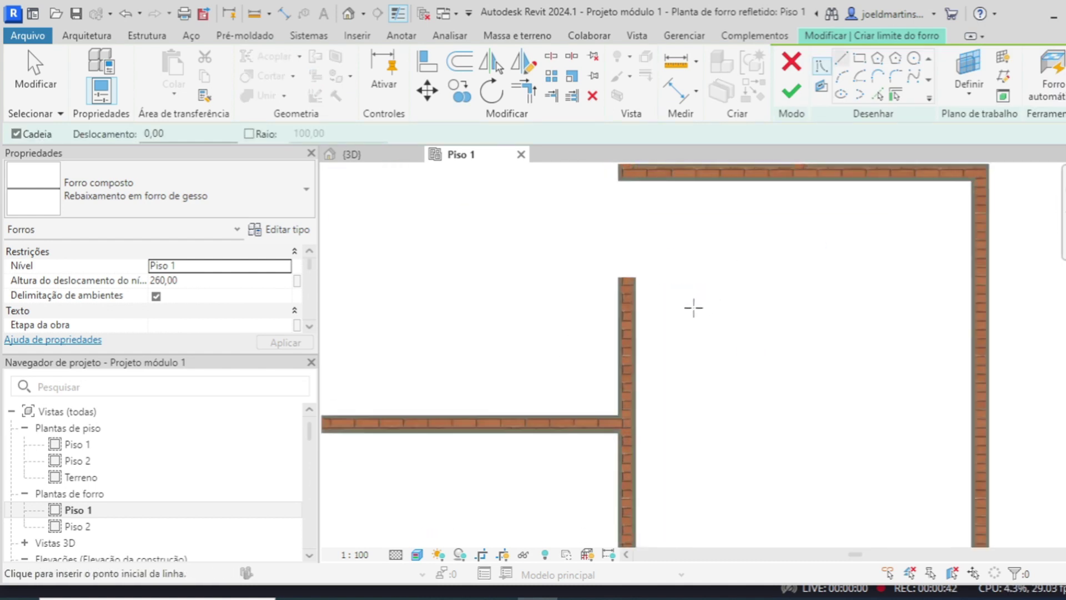
pyautogui.click(841, 58)
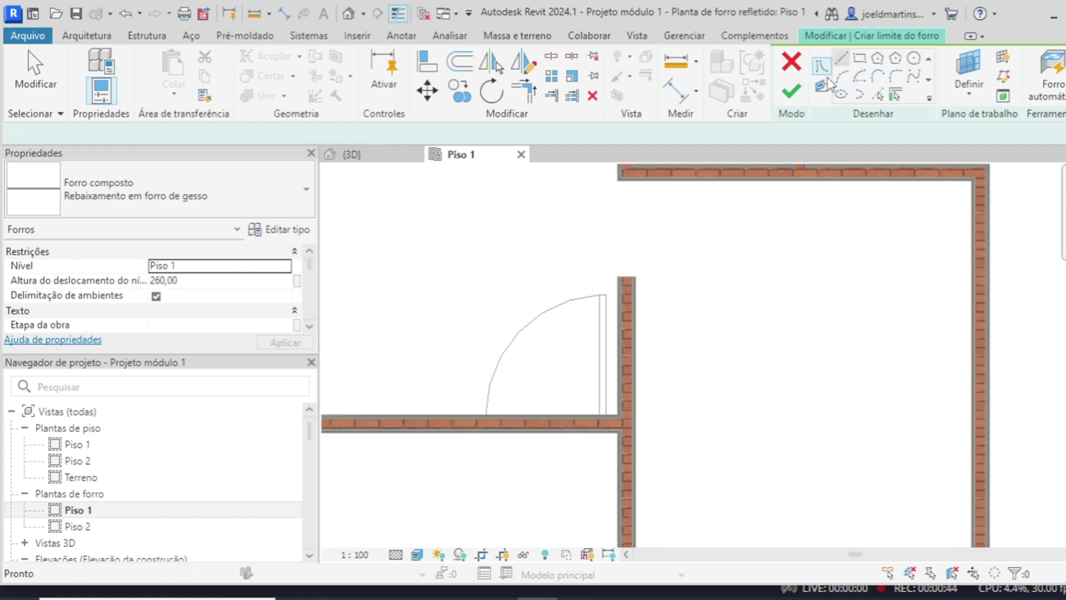
pyautogui.moveTo(708, 250); pyautogui.dragTo(888, 417, button='middle')
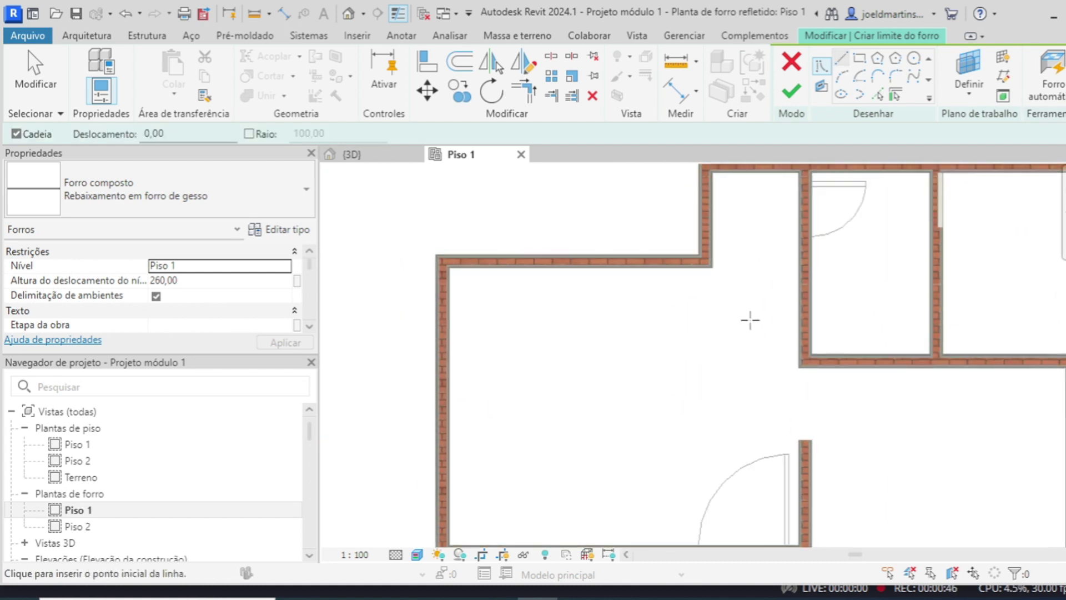
pyautogui.click(791, 287)
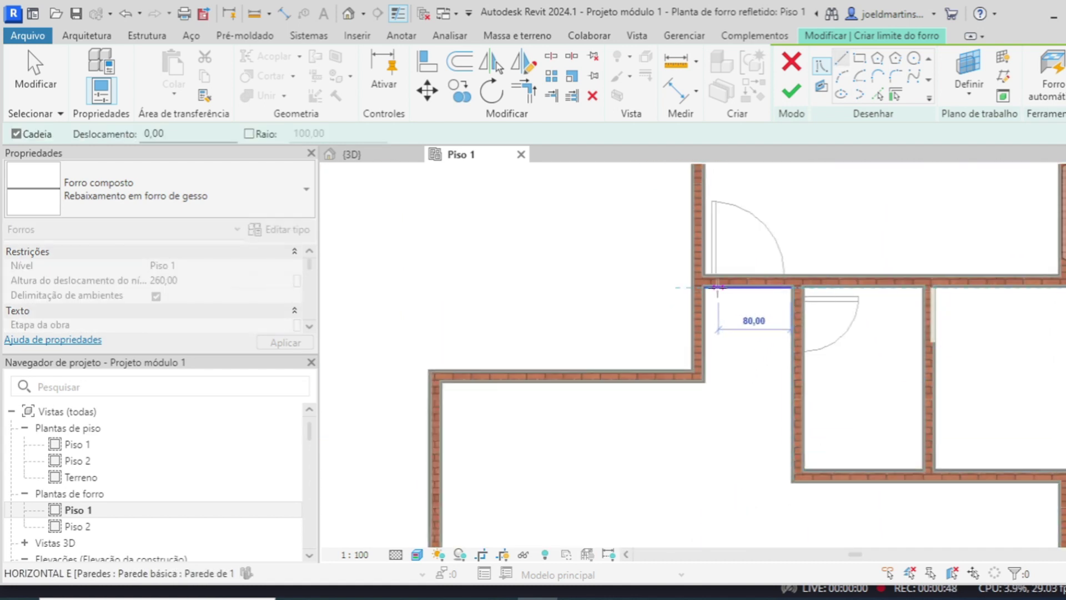
pyautogui.click(705, 287)
pyautogui.click(704, 382)
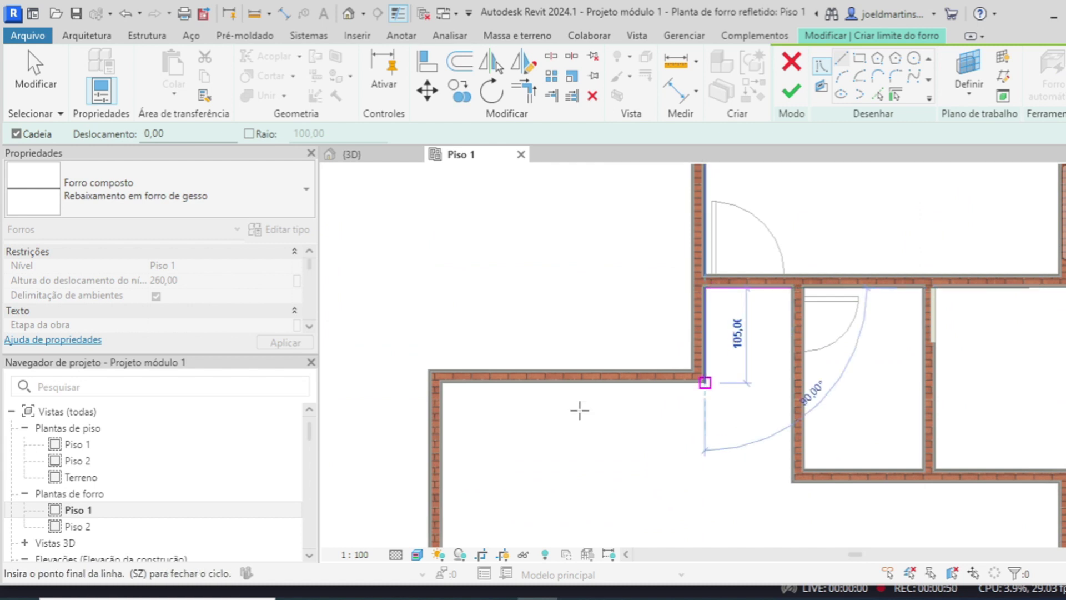
pyautogui.click(479, 439)
# Continue the ceiling boundary along the large room's left and lower walls and up the wall stub beside the door.
pyautogui.moveTo(480, 439); pyautogui.dragTo(505, 262, button='middle')
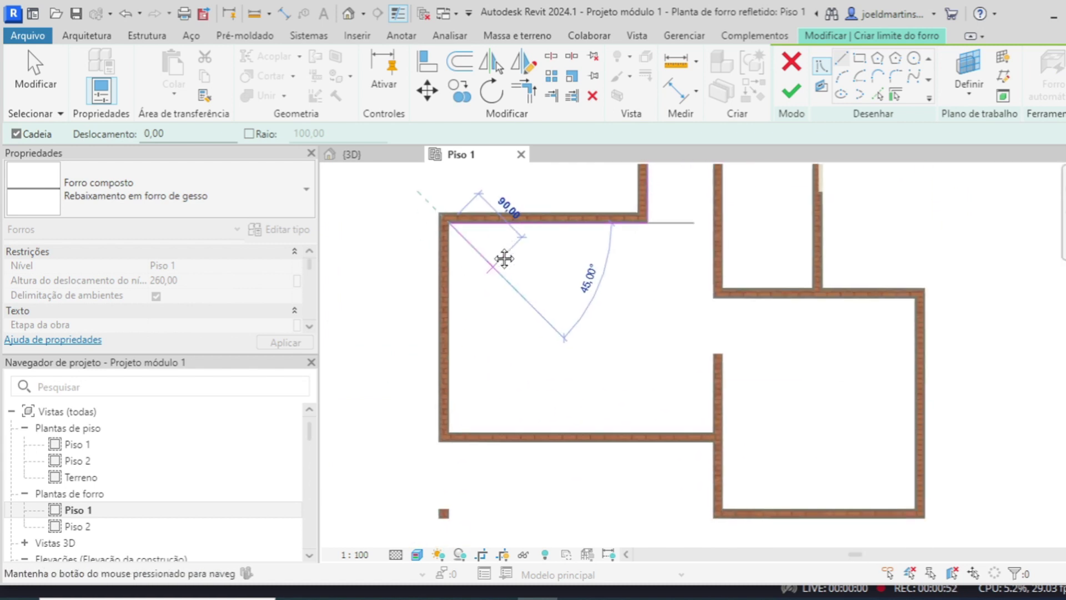
pyautogui.click(447, 359)
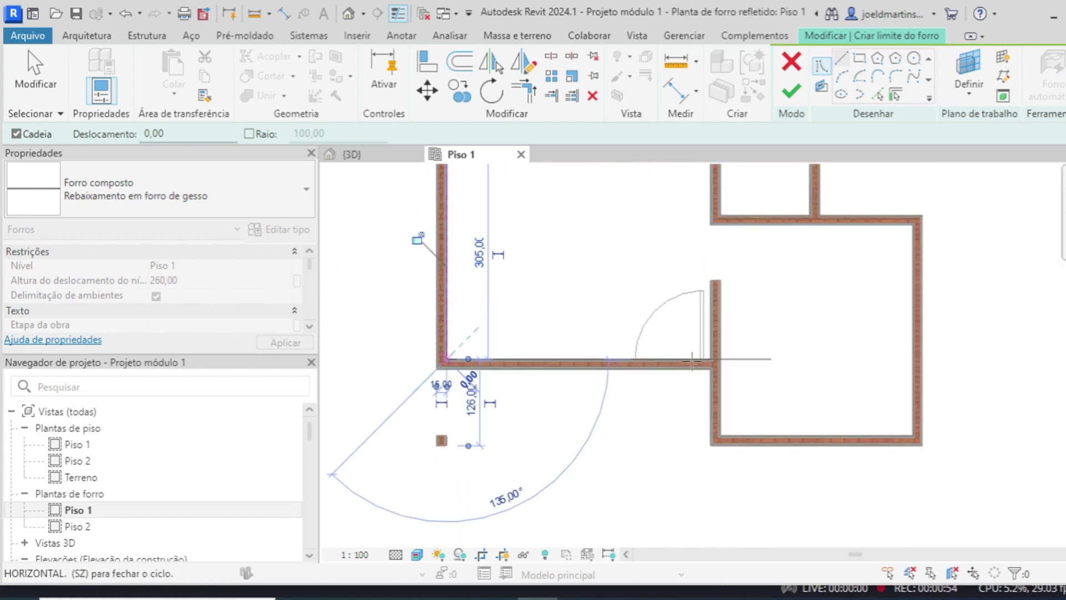
pyautogui.click(710, 359)
pyautogui.scroll(3, 711, 279)
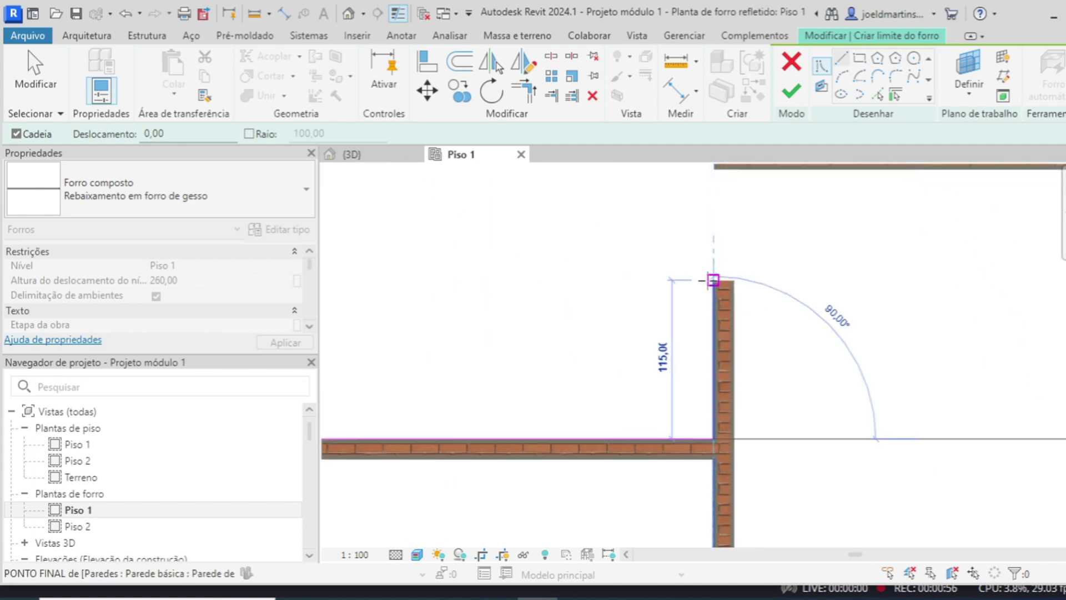
pyautogui.click(715, 280)
pyautogui.scroll(-1, 733, 279)
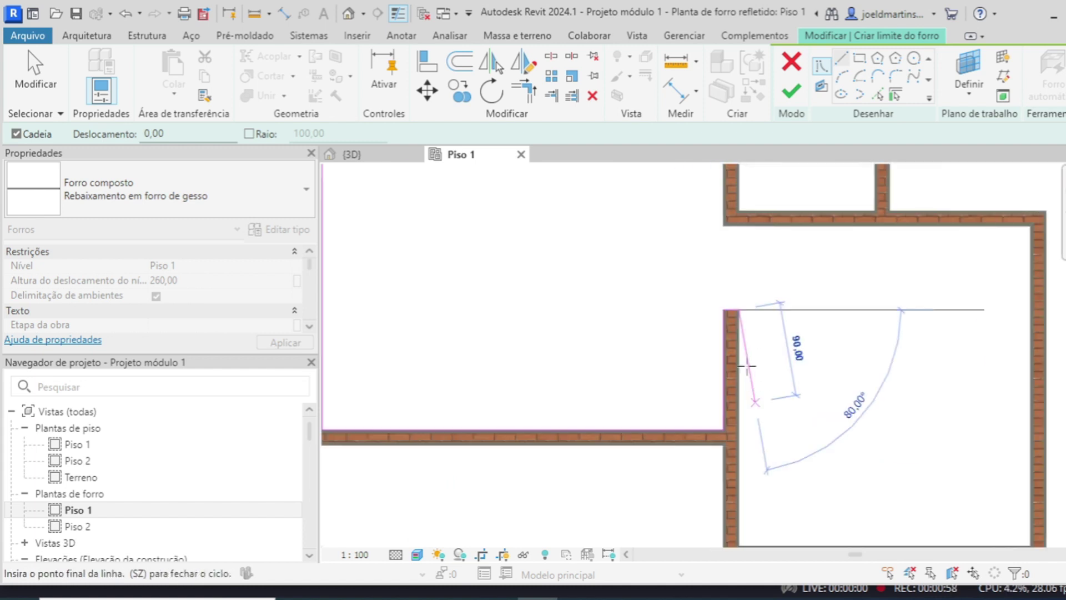
# Continue the ceiling boundary down the stub's other face and along the lower-right room's bottom wall.
pyautogui.moveTo(728, 444); pyautogui.dragTo(722, 294, button='middle')
pyautogui.click(707, 396)
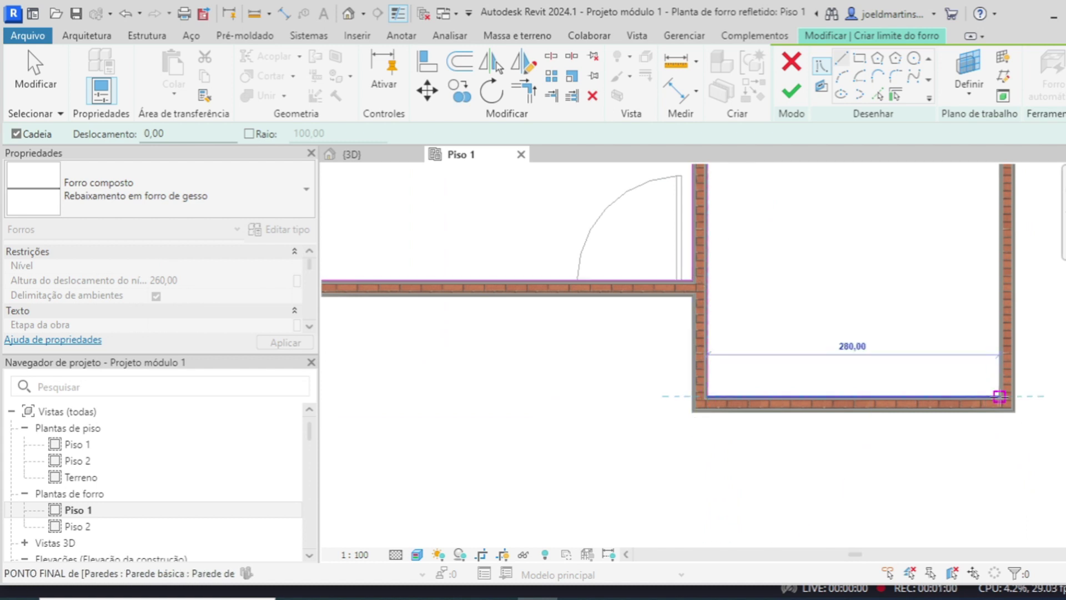
pyautogui.click(1001, 395)
# Close the ceiling boundary along the lower-right room's right and upper walls and the hallway's right wall.
pyautogui.moveTo(951, 344); pyautogui.dragTo(856, 546, button='middle')
pyautogui.click(905, 389)
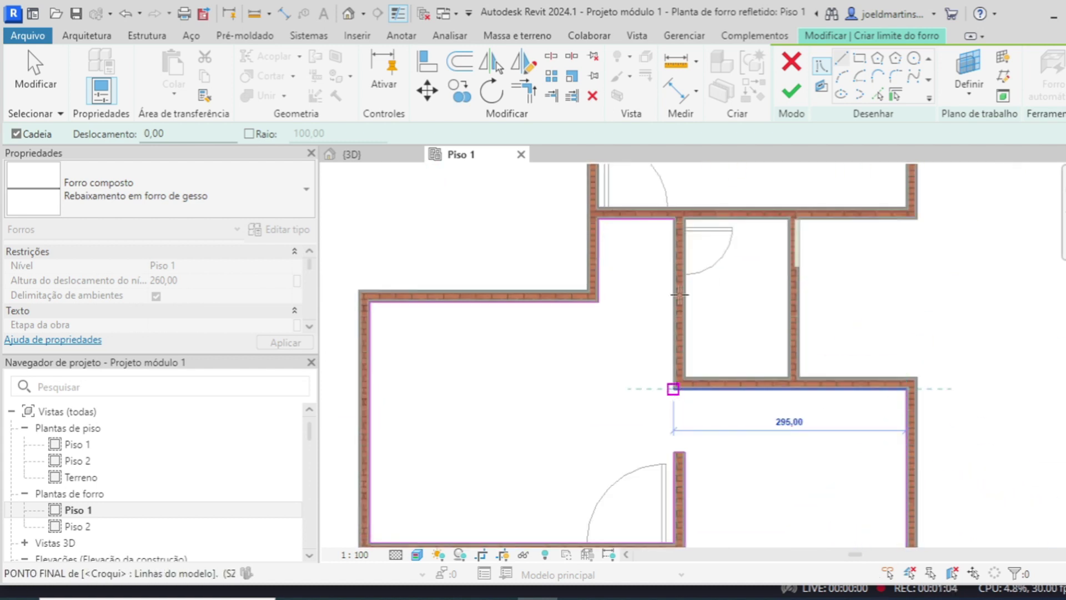
pyautogui.click(672, 389)
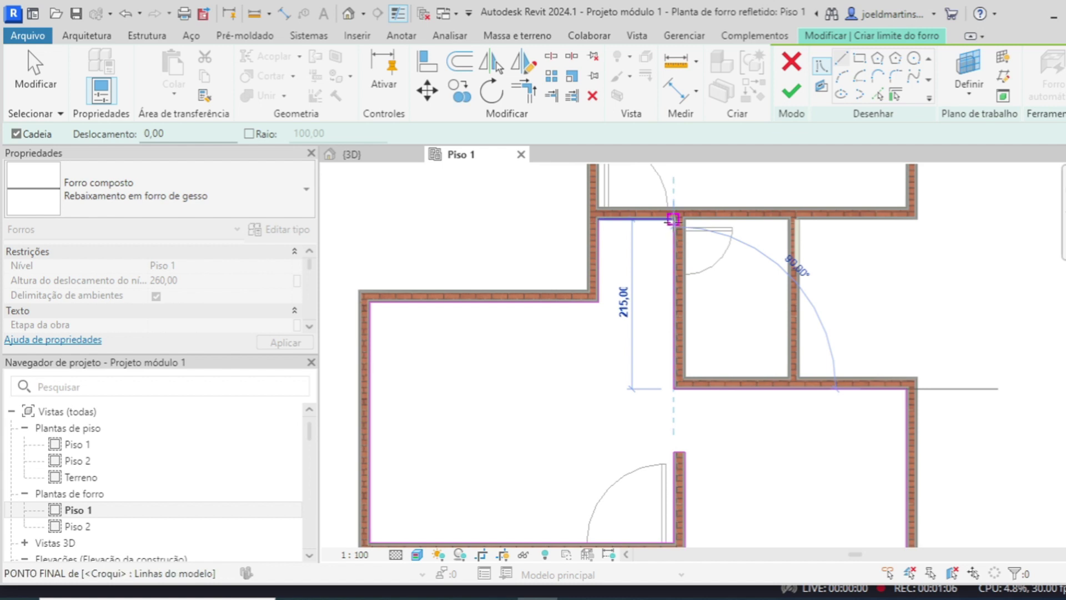
pyautogui.click(673, 219)
pyautogui.scroll(3, 673, 218)
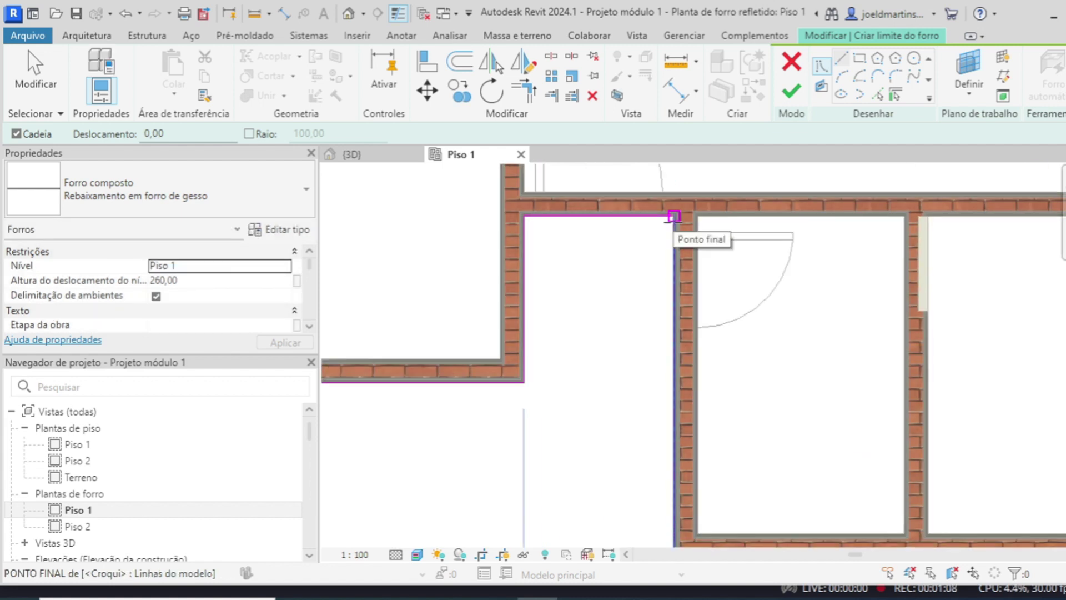
pyautogui.click(672, 217)
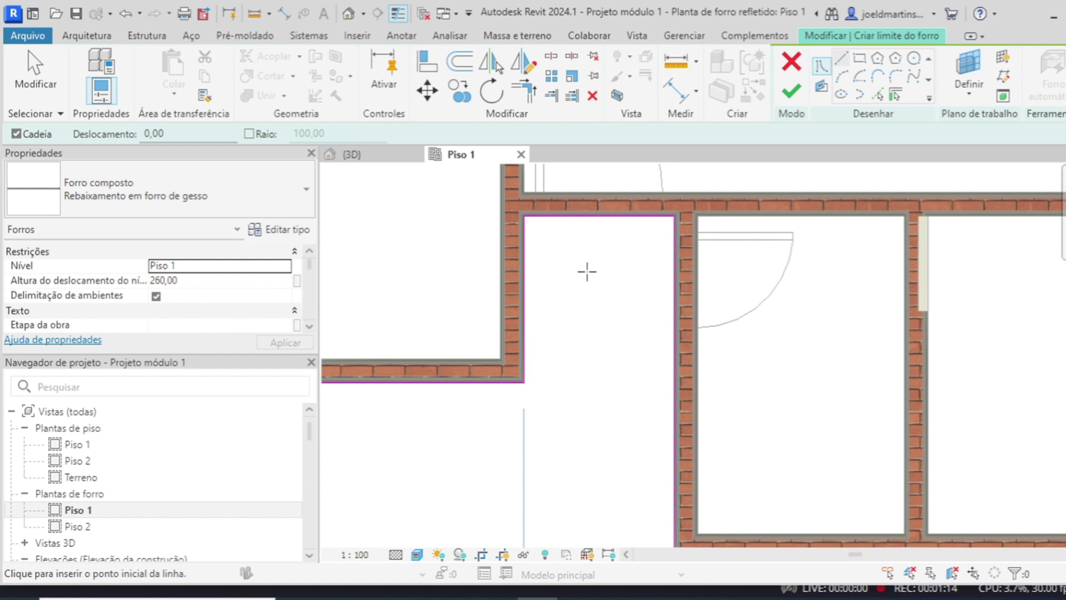
# Draw a corner cut-out at the hallway's upper-left end with a 60-long horizontal line and a vertical line up to the end wall.
pyautogui.click(842, 59)
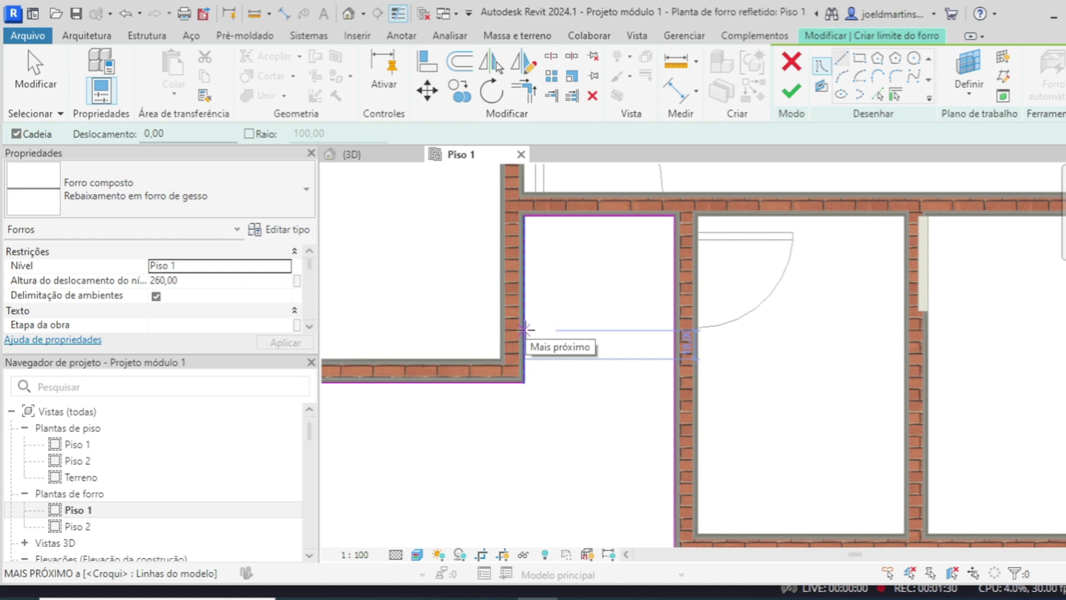
pyautogui.click(525, 329)
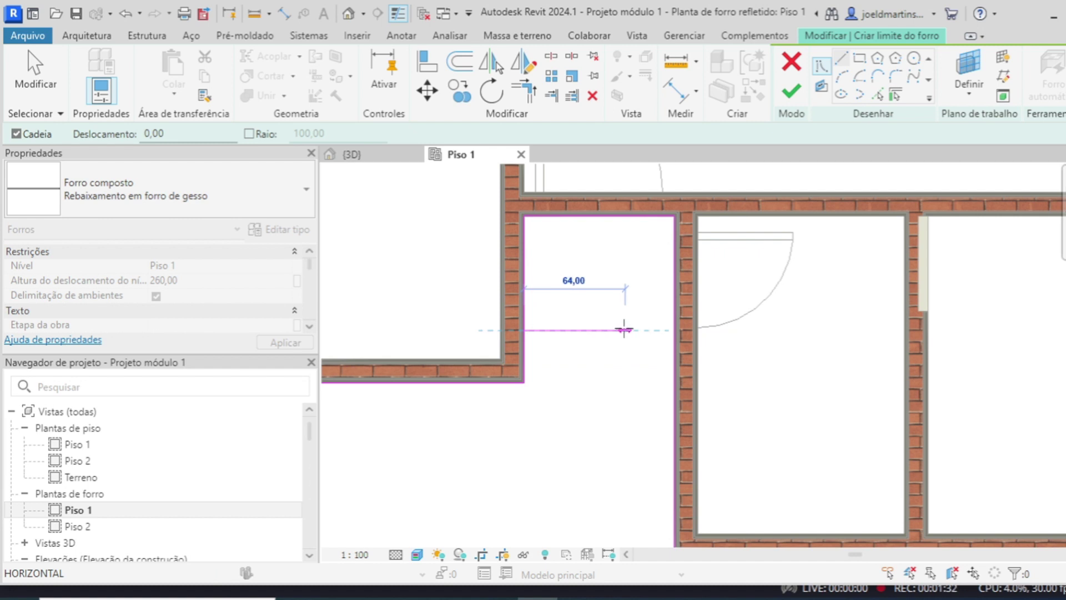
pyautogui.write('60')
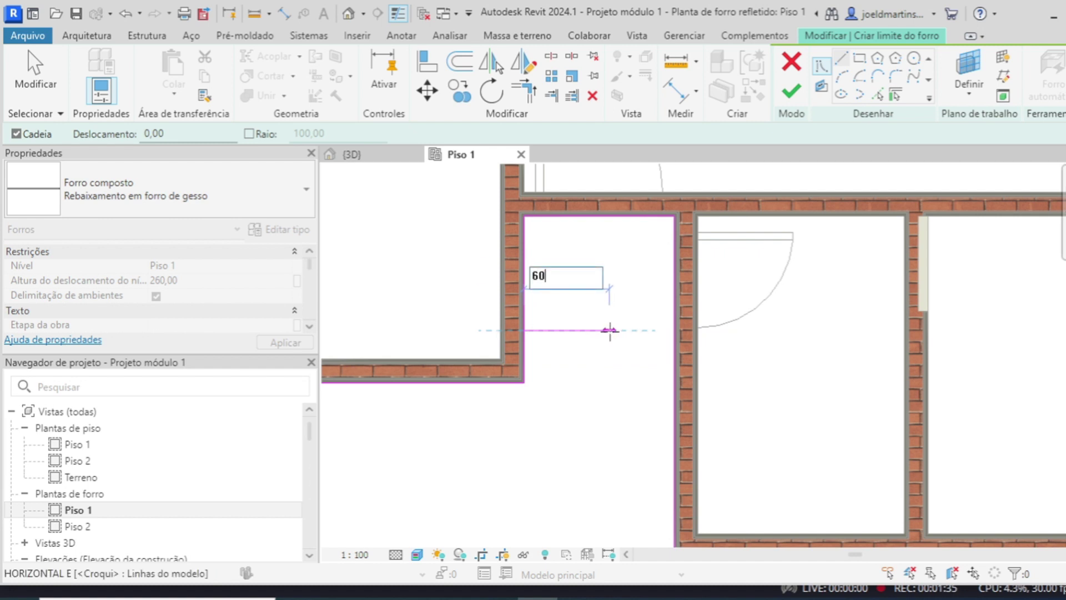
pyautogui.press('Return')
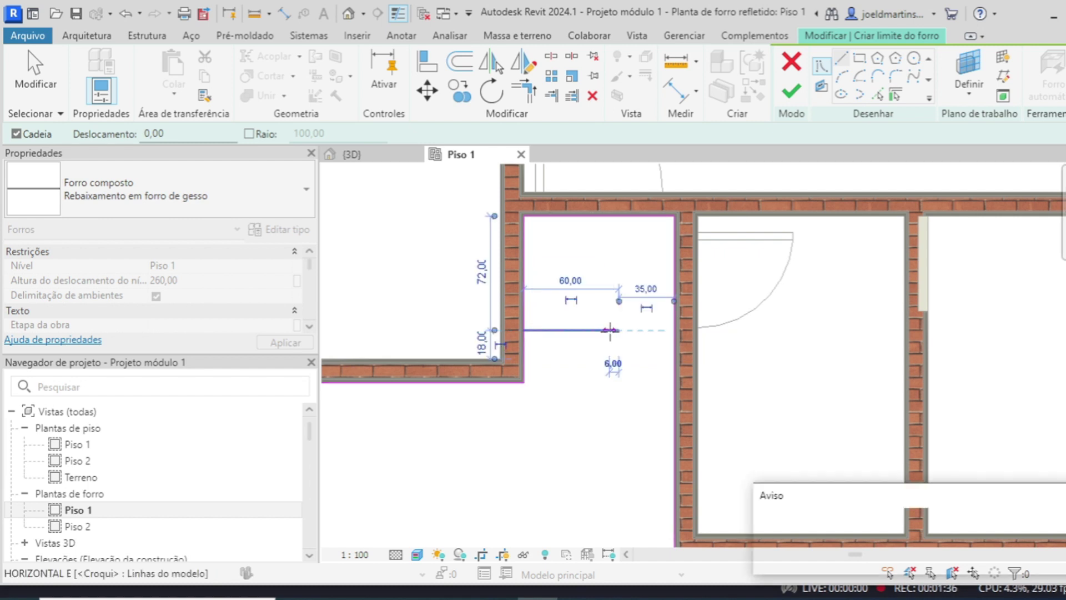
pyautogui.click(622, 329)
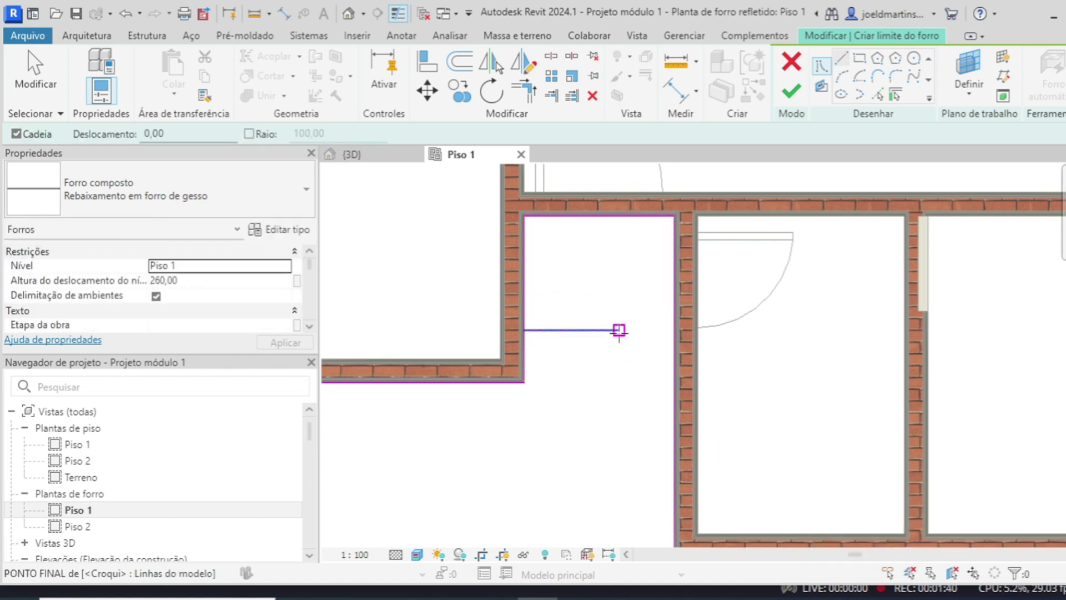
pyautogui.click(620, 216)
pyautogui.press('Escape')
pyautogui.press('Escape')
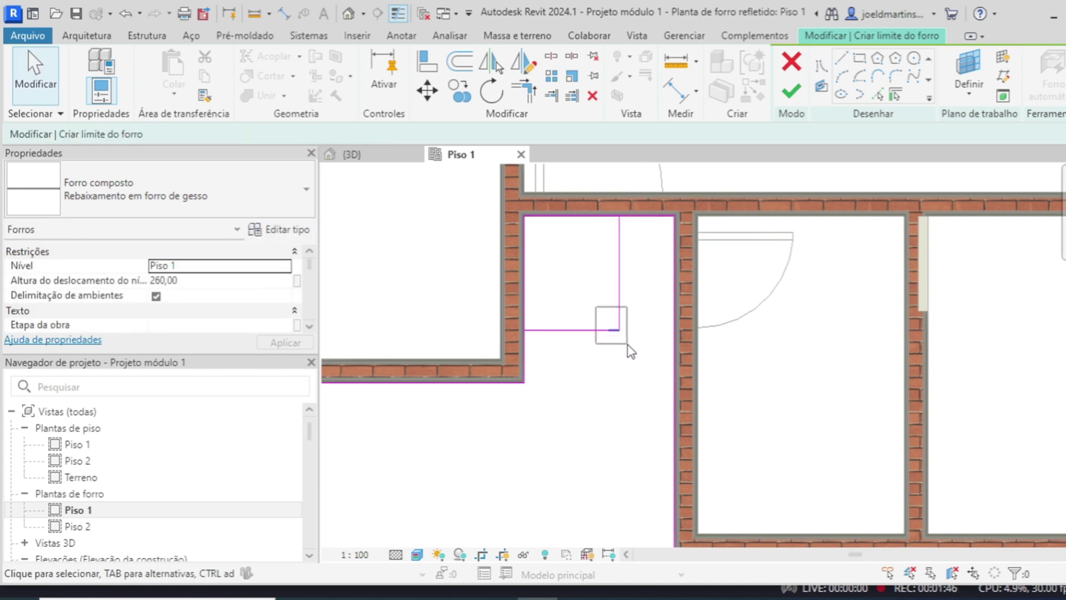
# Set the distance from the cut-out's horizontal line to the hallway's end wall to 60.
pyautogui.click(621, 333)
pyautogui.click(587, 340)
pyautogui.click(587, 332)
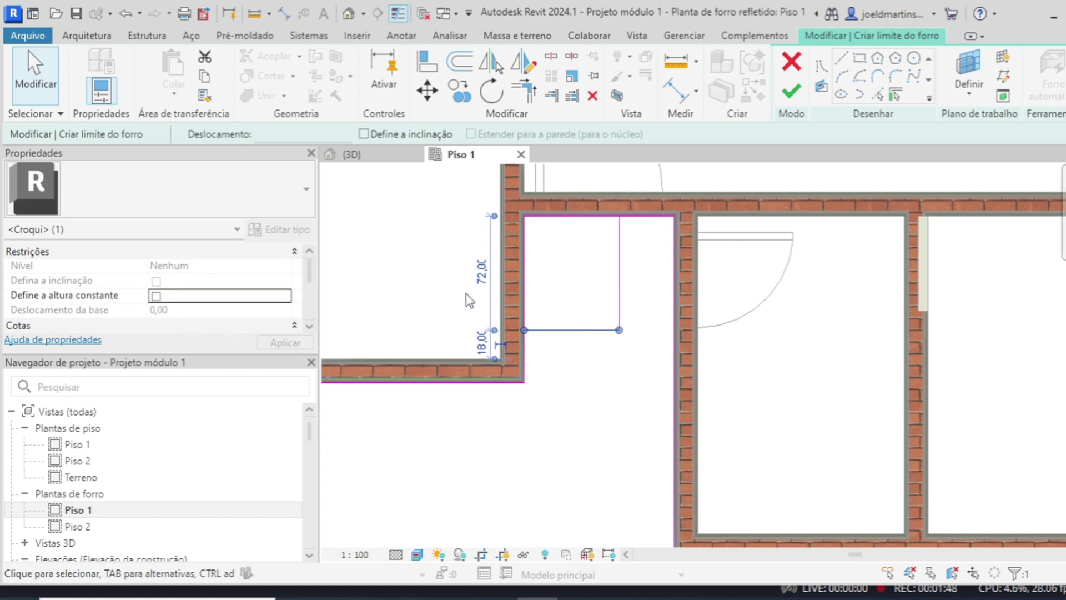
pyautogui.click(478, 275)
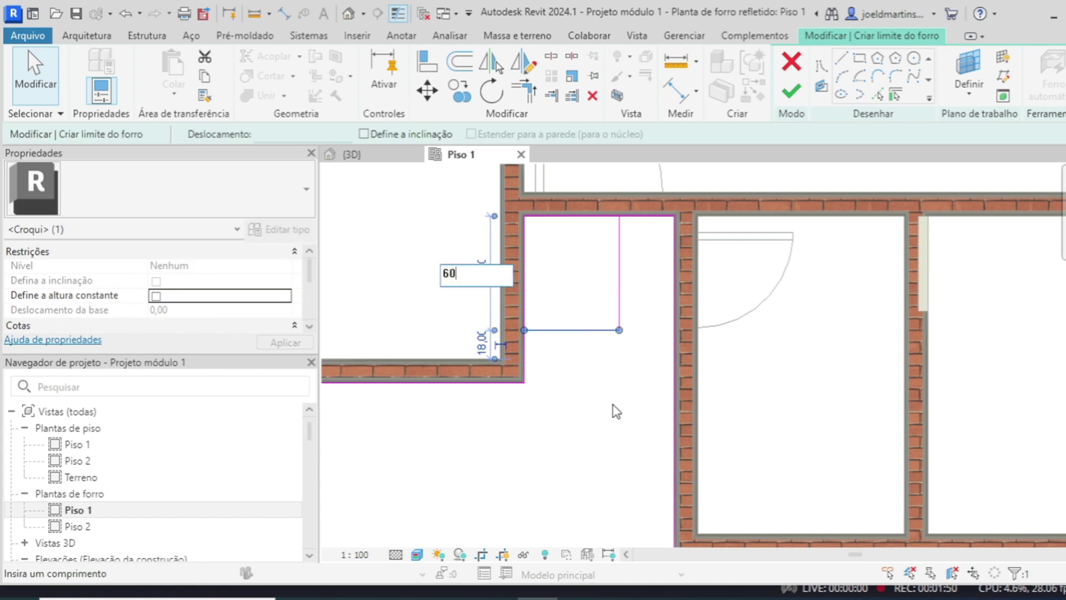
pyautogui.write('60')
pyautogui.press('Return')
pyautogui.scroll(-5, 567, 366)
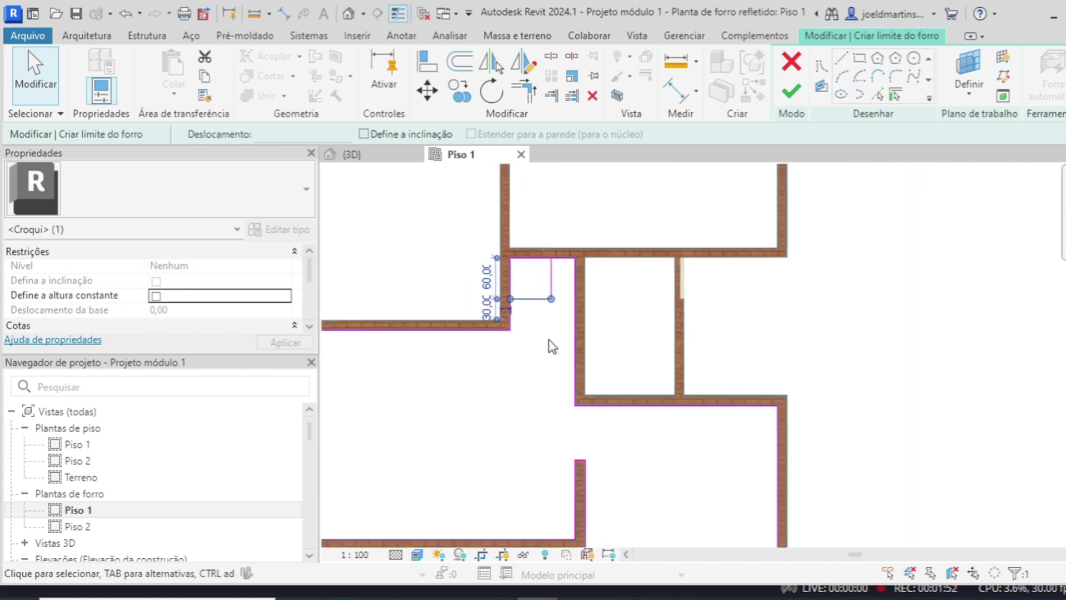
# Trim the overlapping boundary lines at the cut-out's junctions with the hallway walls and finish the ceiling sketch.
pyautogui.click(790, 90)
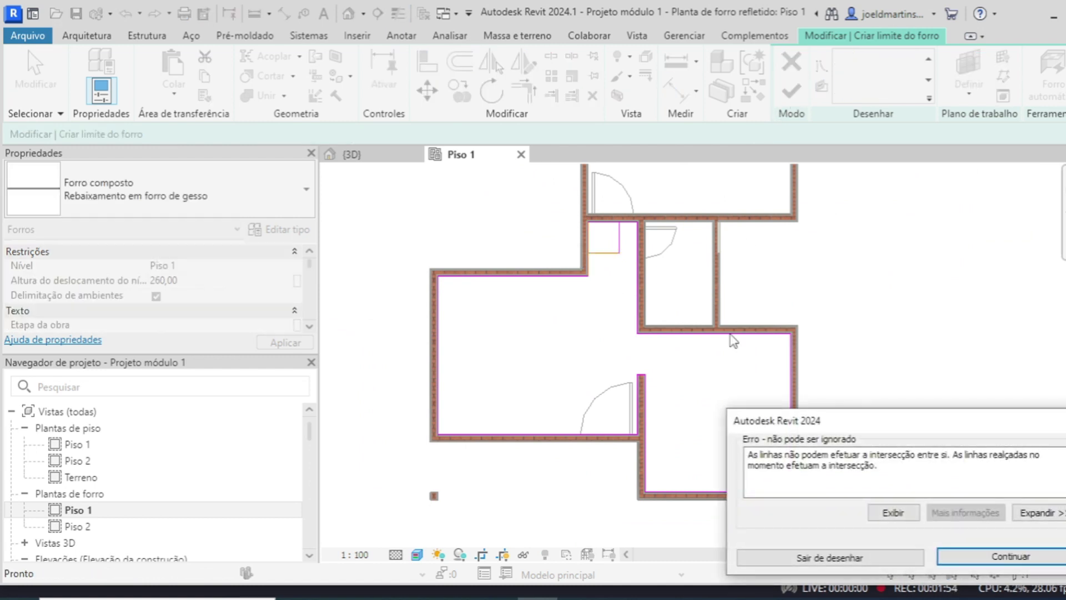
pyautogui.click(963, 557)
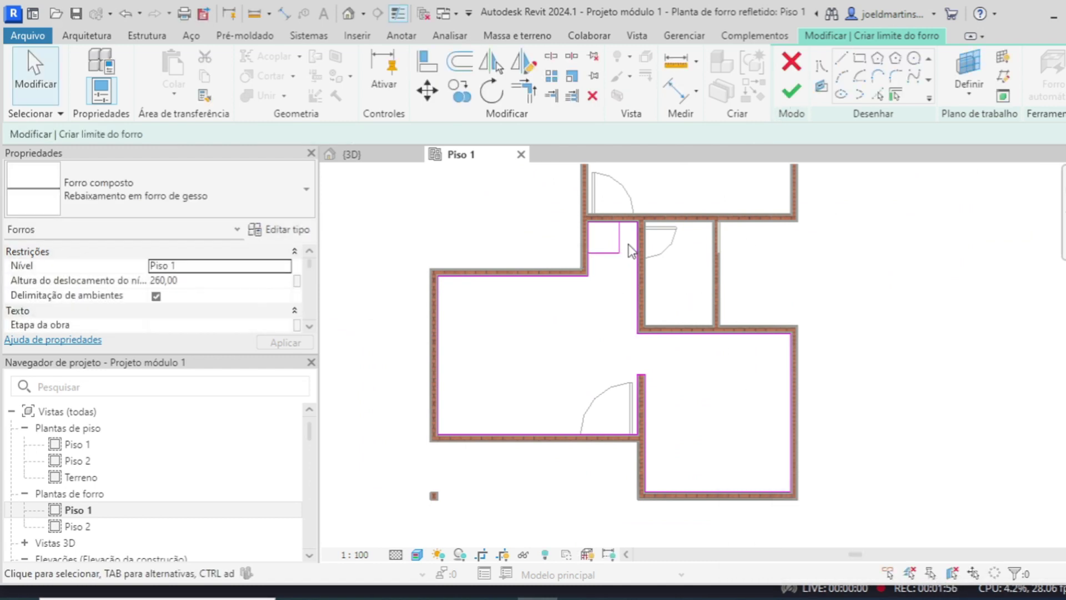
pyautogui.scroll(5, 605, 202)
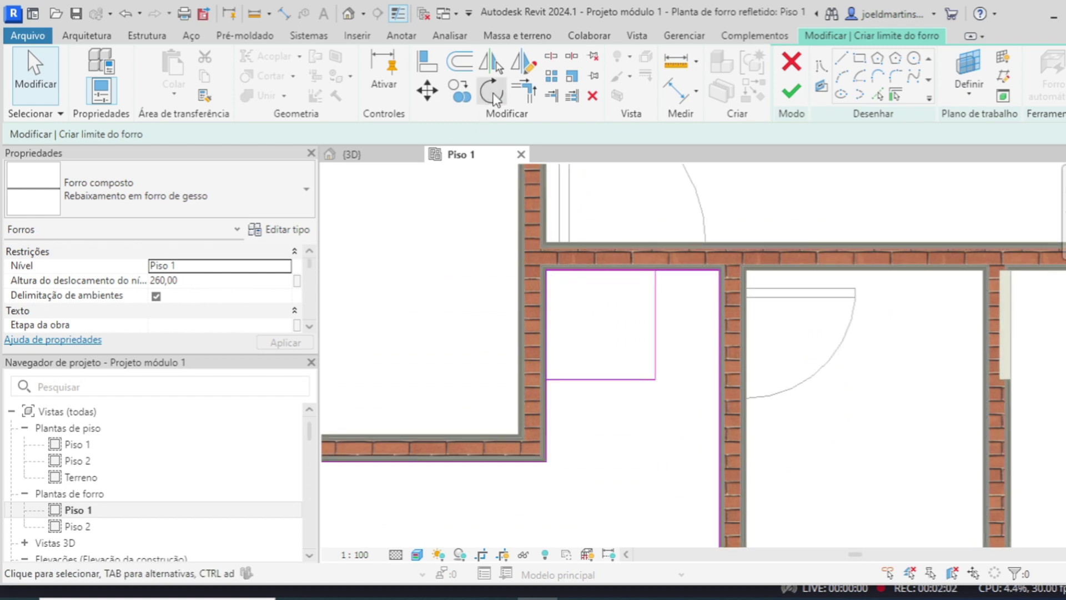
pyautogui.click(530, 95)
pyautogui.click(694, 272)
pyautogui.click(655, 314)
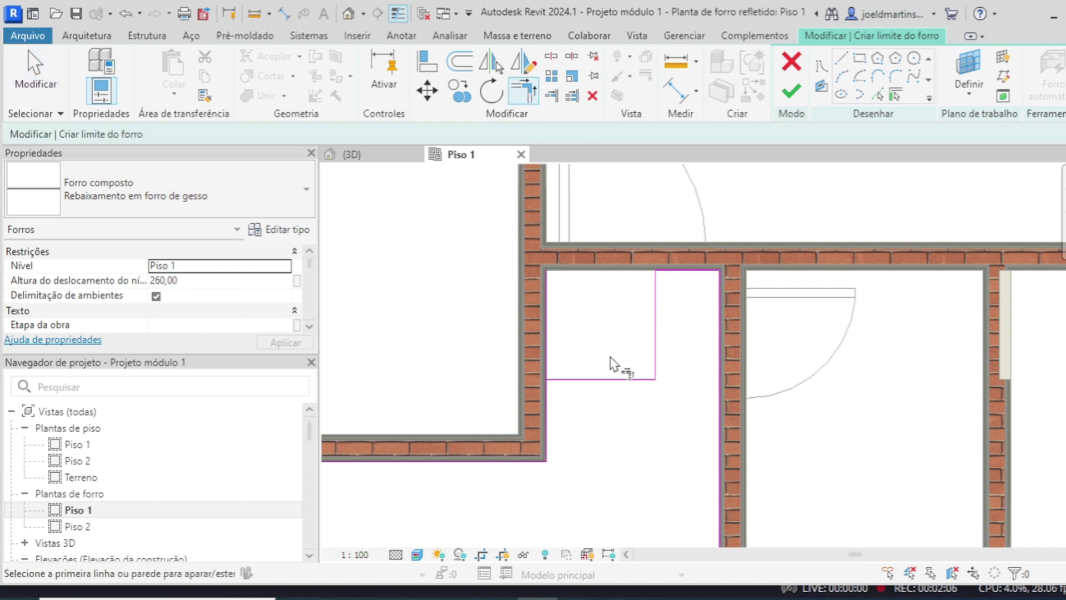
pyautogui.scroll(-4, 572, 406)
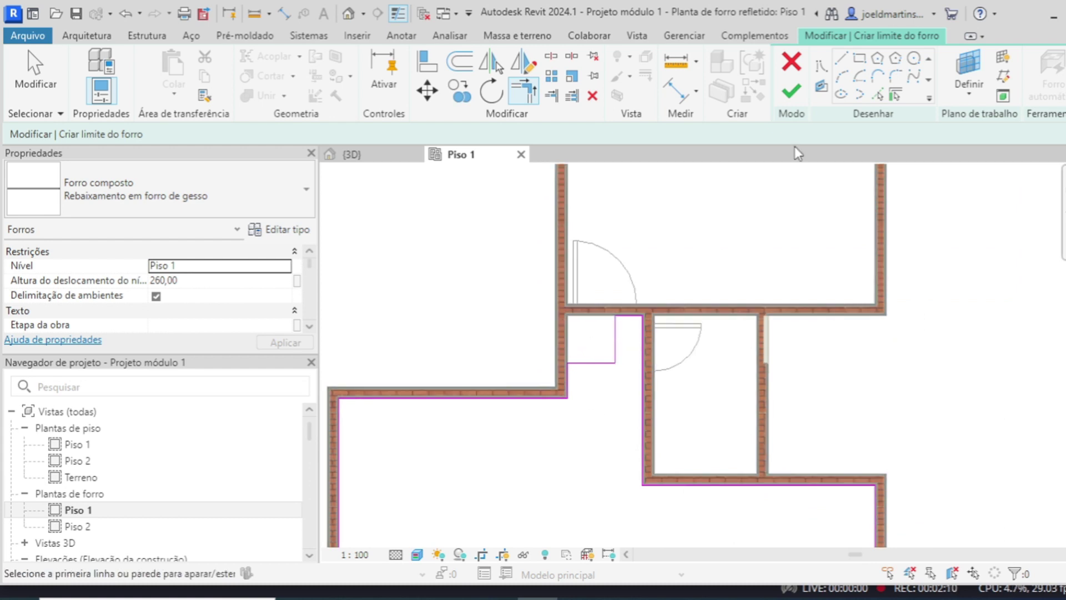
pyautogui.click(791, 90)
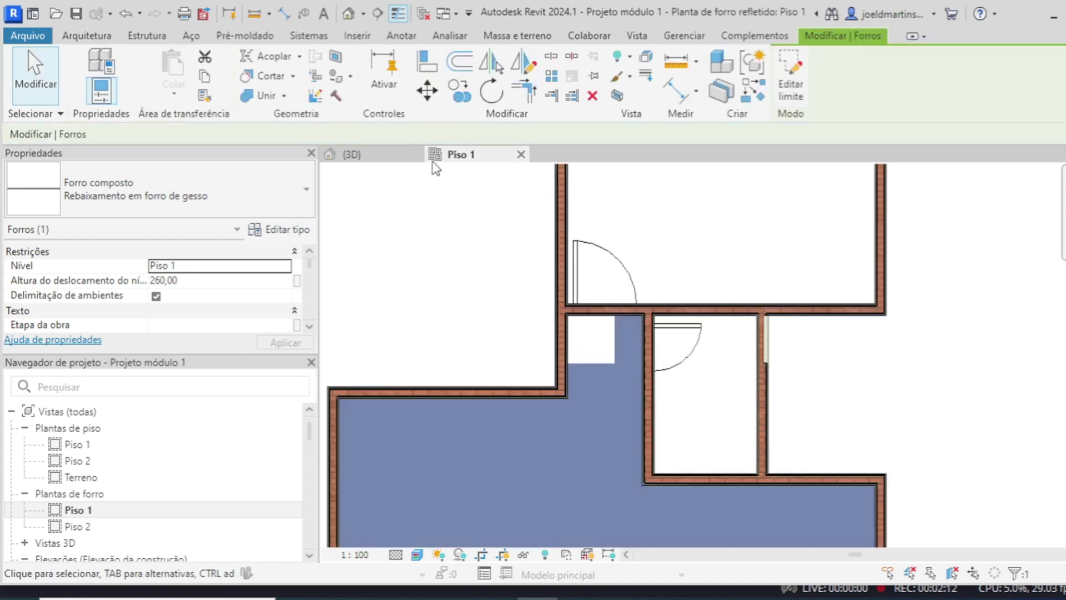
# Examine the new ceiling and its corner opening in the 3D view, select the ceiling, and return to the Piso 1 ceiling plan.
pyautogui.click(352, 155)
pyautogui.scroll(3, 610, 348)
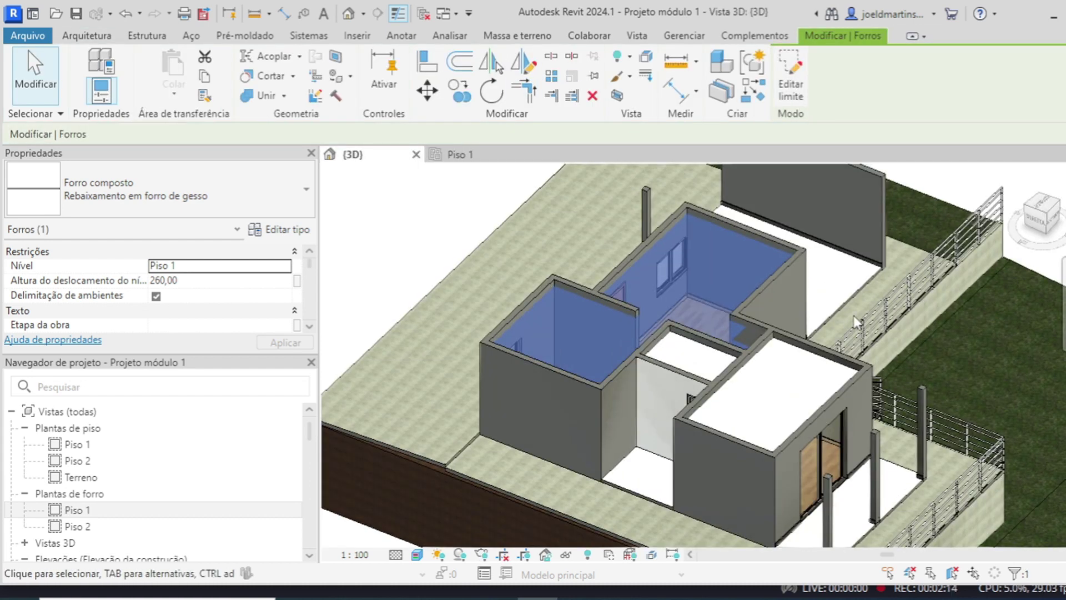
pyautogui.press('Escape')
pyautogui.scroll(3, 727, 375)
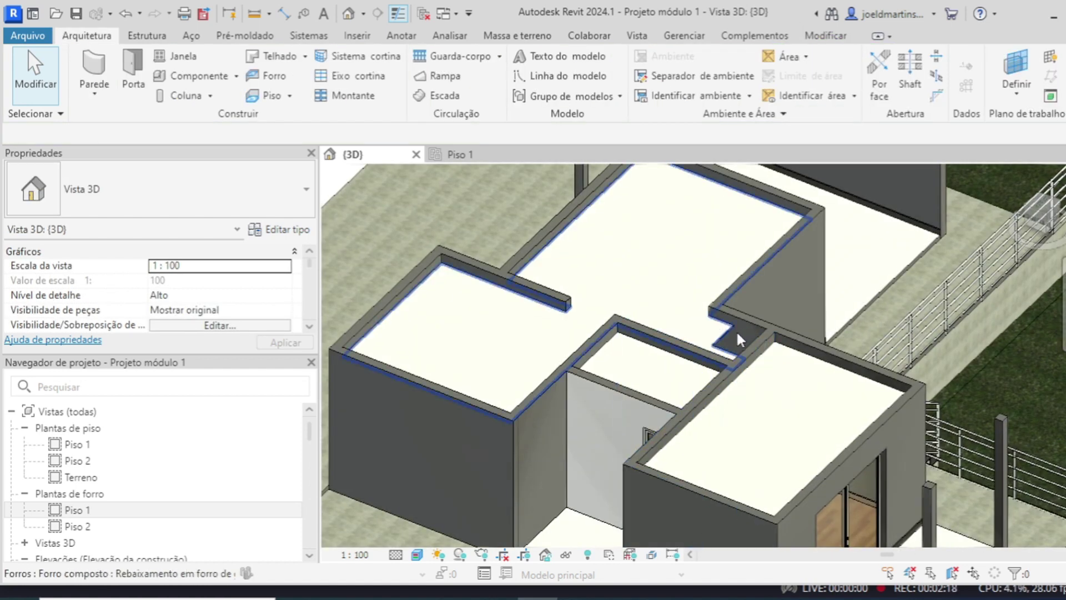
pyautogui.scroll(2, 736, 329)
pyautogui.scroll(-4, 736, 330)
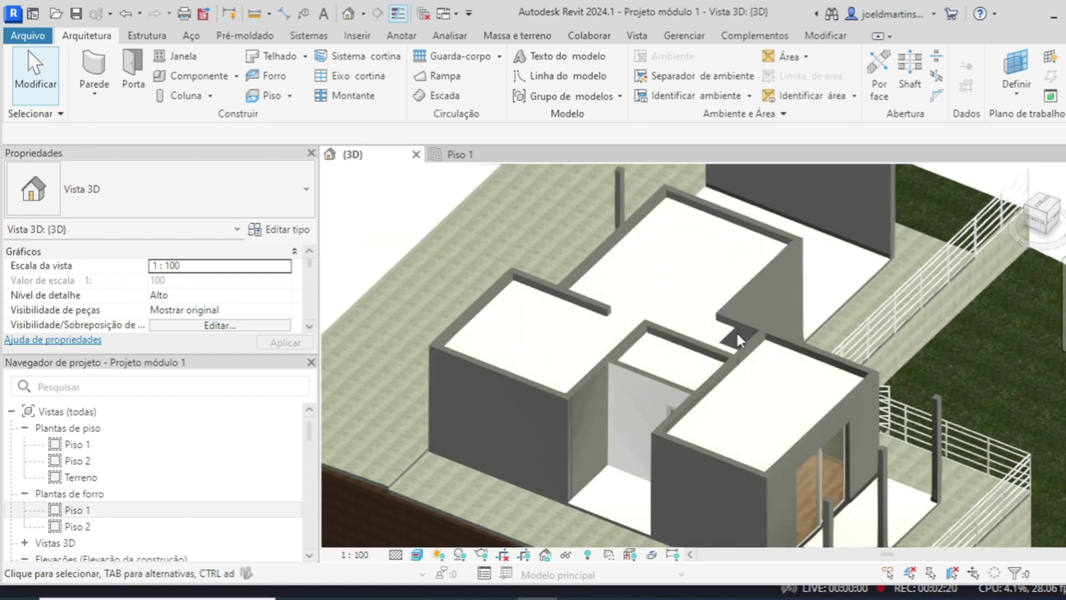
pyautogui.click(724, 332)
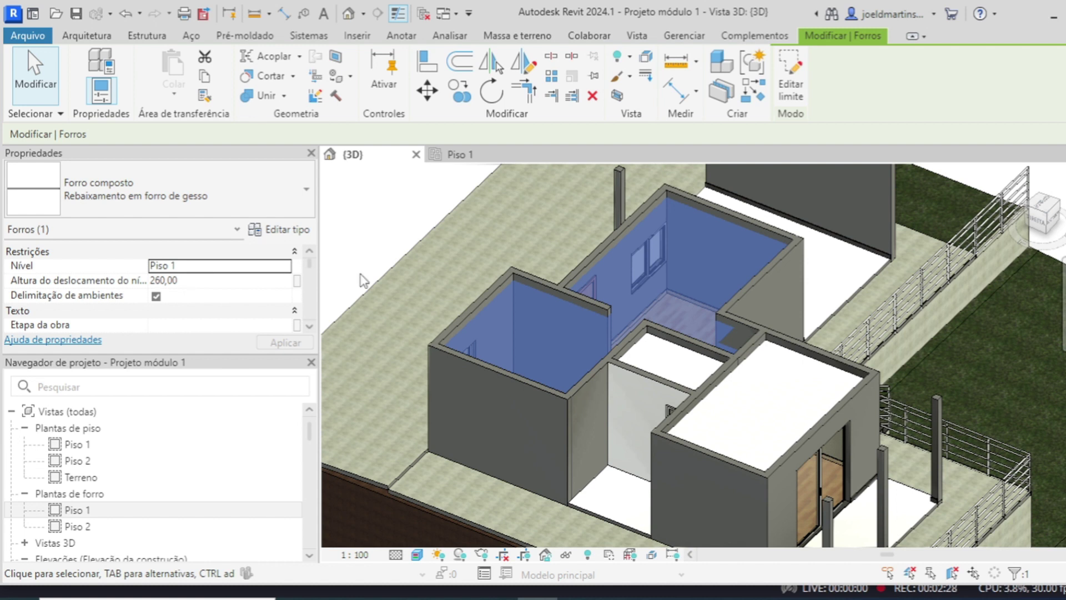
pyautogui.click(464, 157)
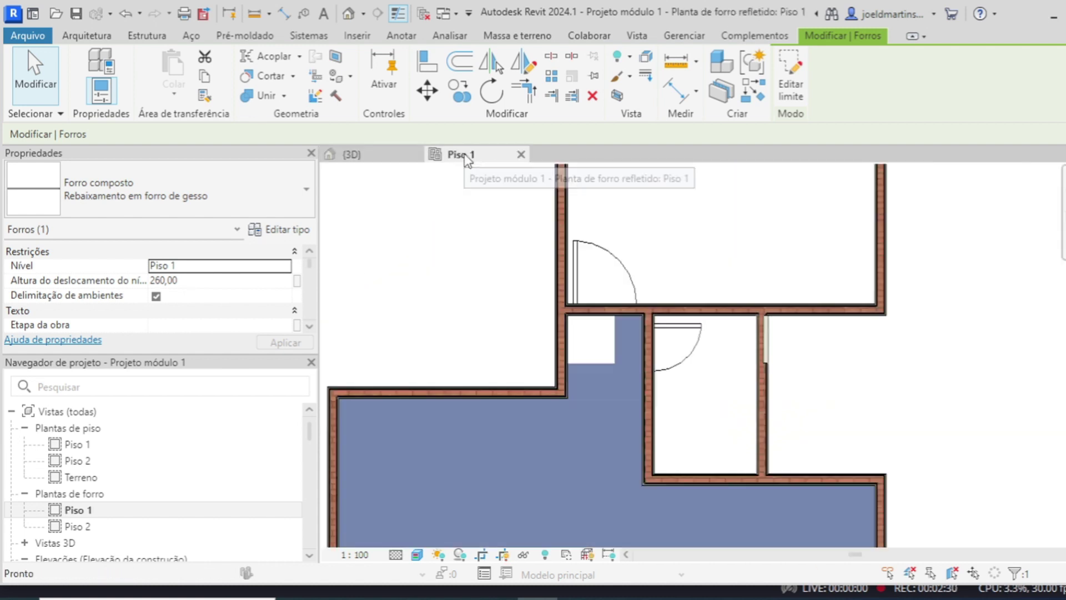
# Close the Piso 1 ceiling plan, open the Piso 2 floor plan and deselect the ceiling.
pyautogui.click(520, 155)
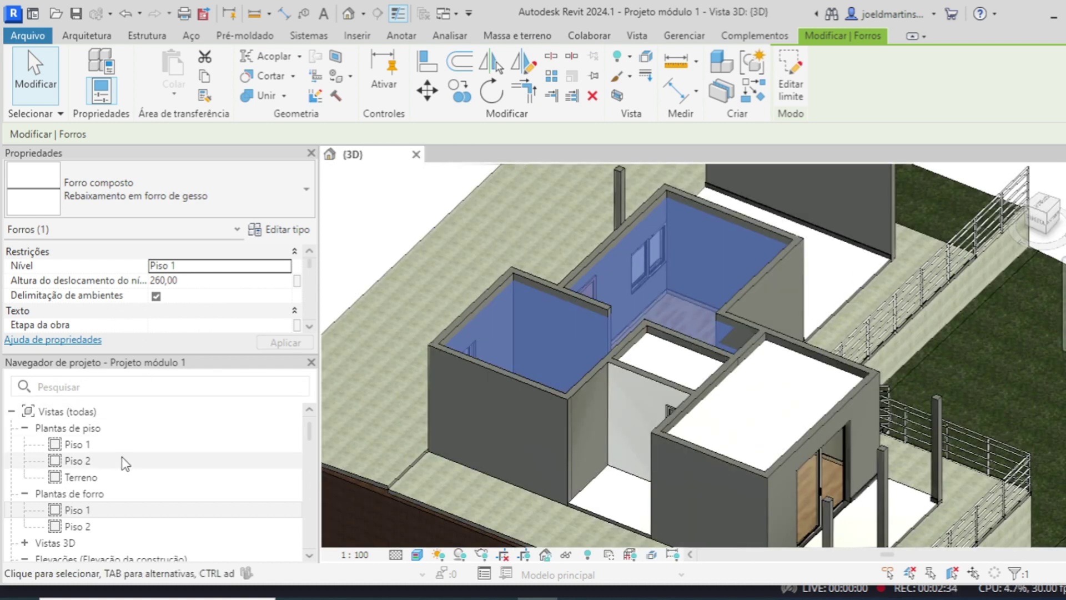
pyautogui.click(72, 466)
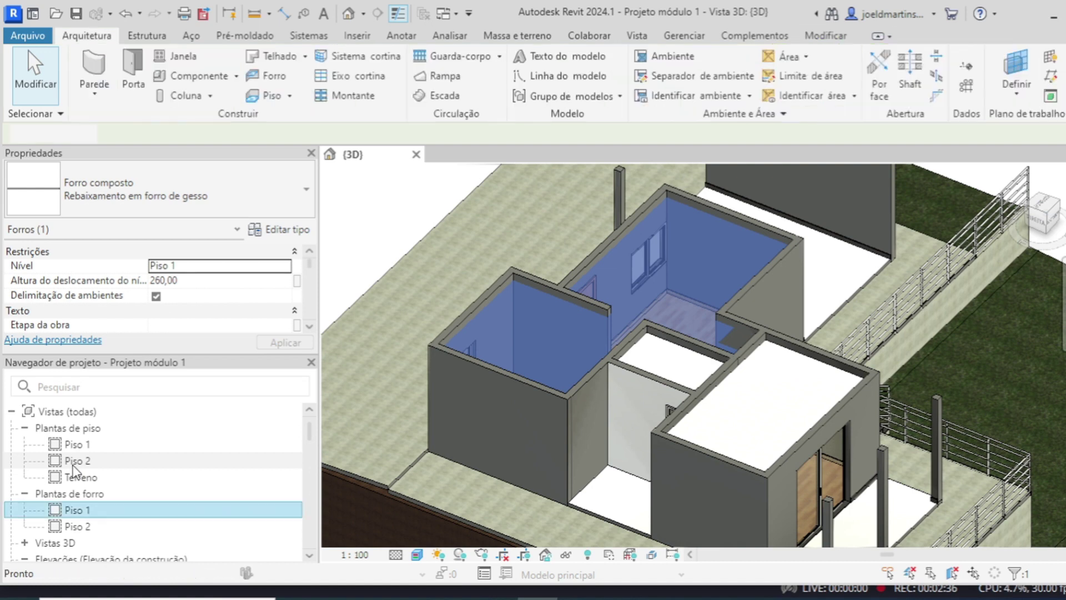
pyautogui.doubleClick(75, 460)
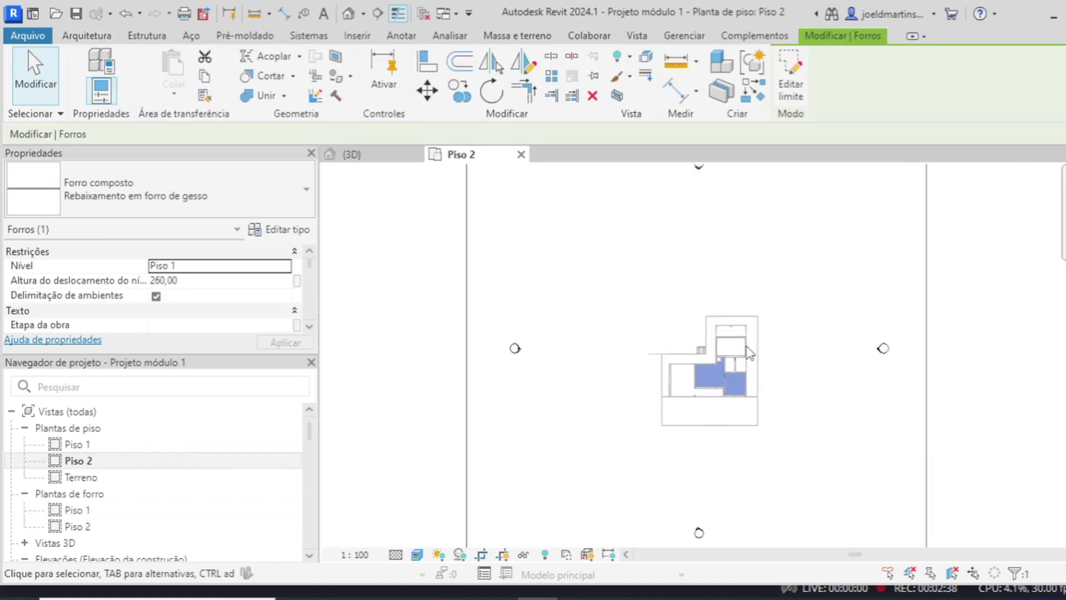
pyautogui.click(794, 348)
pyautogui.scroll(4, 794, 348)
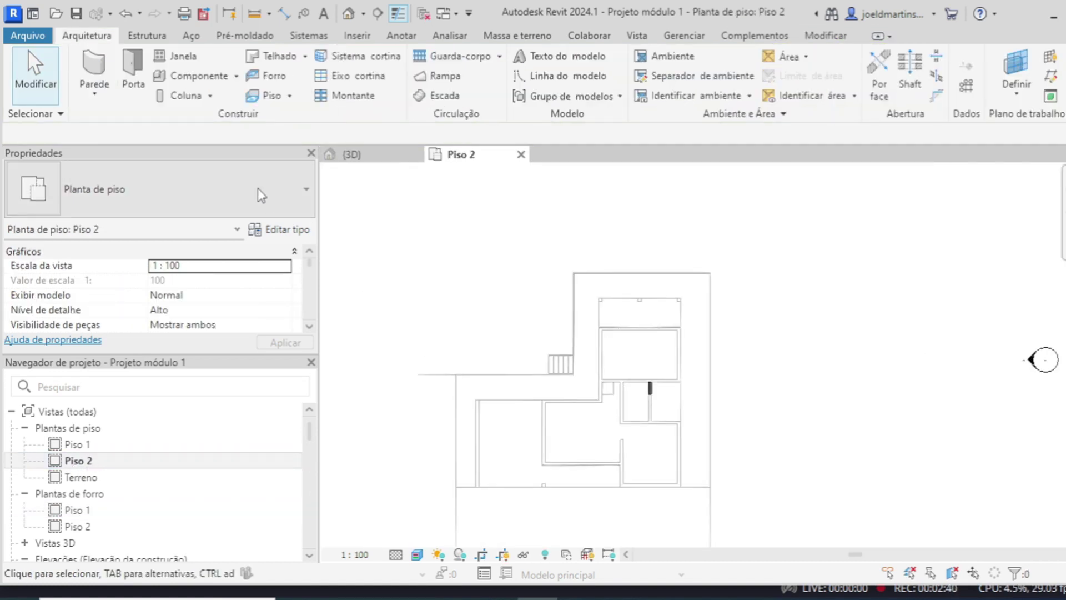
# Start a new floor on Piso 2 using the type Laje em concreto.
pyautogui.click(289, 95)
pyautogui.click(294, 116)
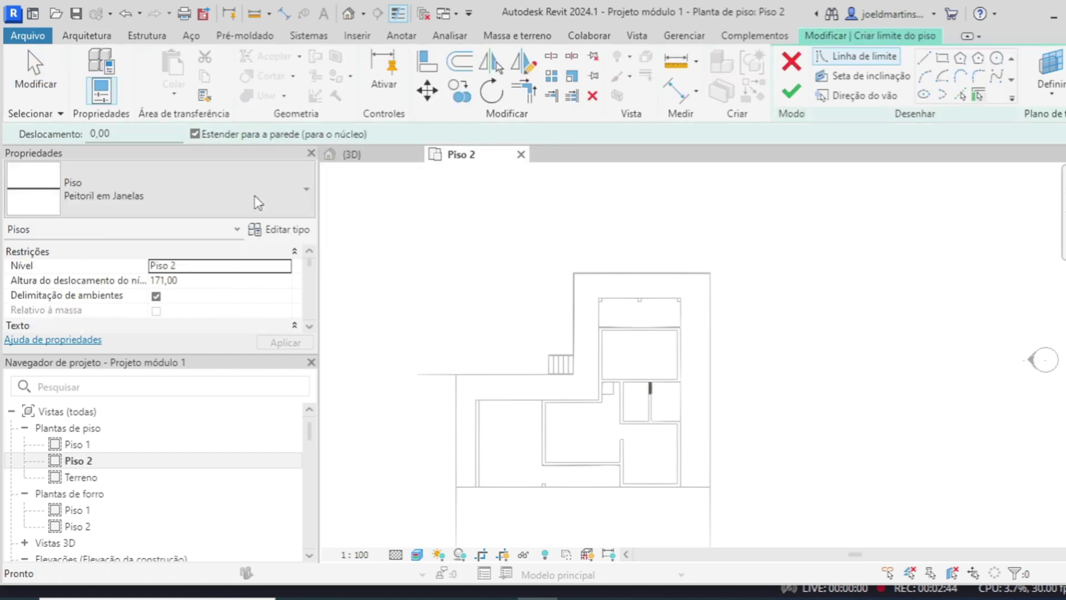
pyautogui.click(258, 202)
pyautogui.scroll(2, 183, 330)
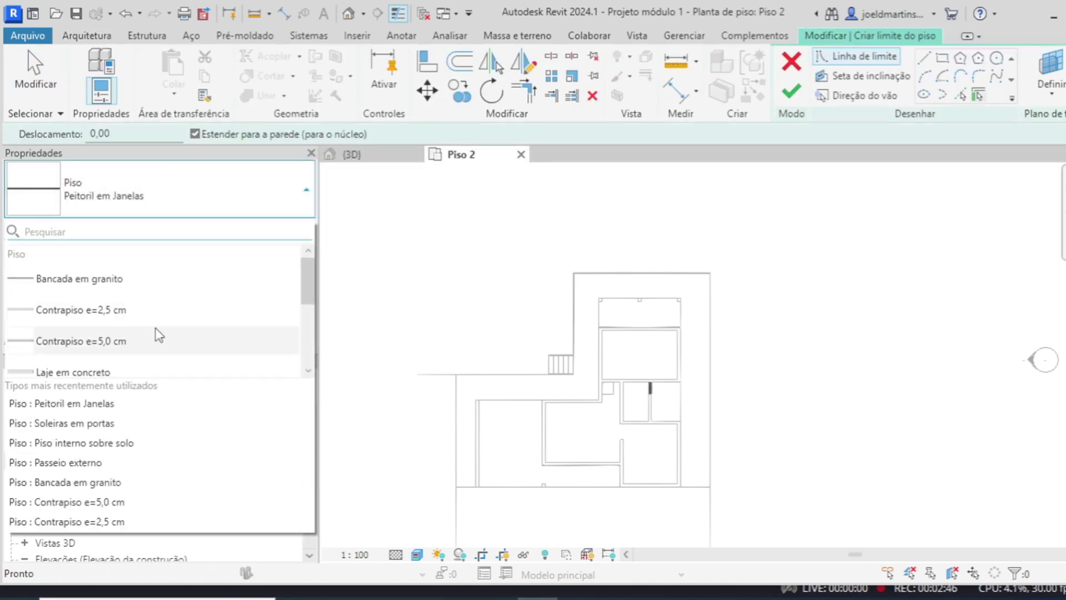
pyautogui.click(132, 370)
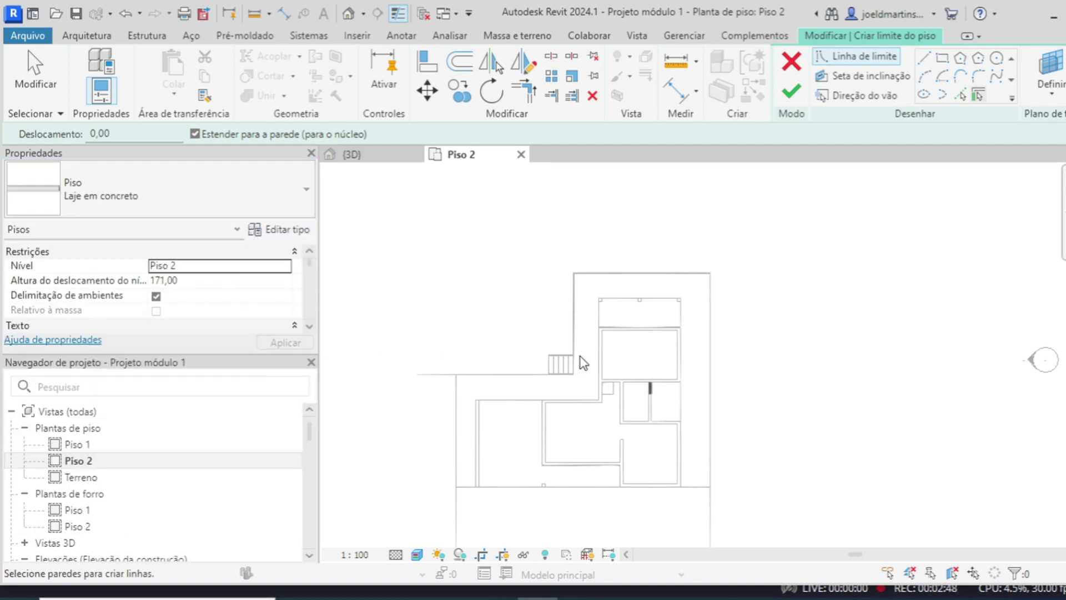
# Draw the slab boundary 420 long across the house's upper edge and down the outer wall to the inner corner.
pyautogui.click(924, 58)
pyautogui.scroll(5, 640, 293)
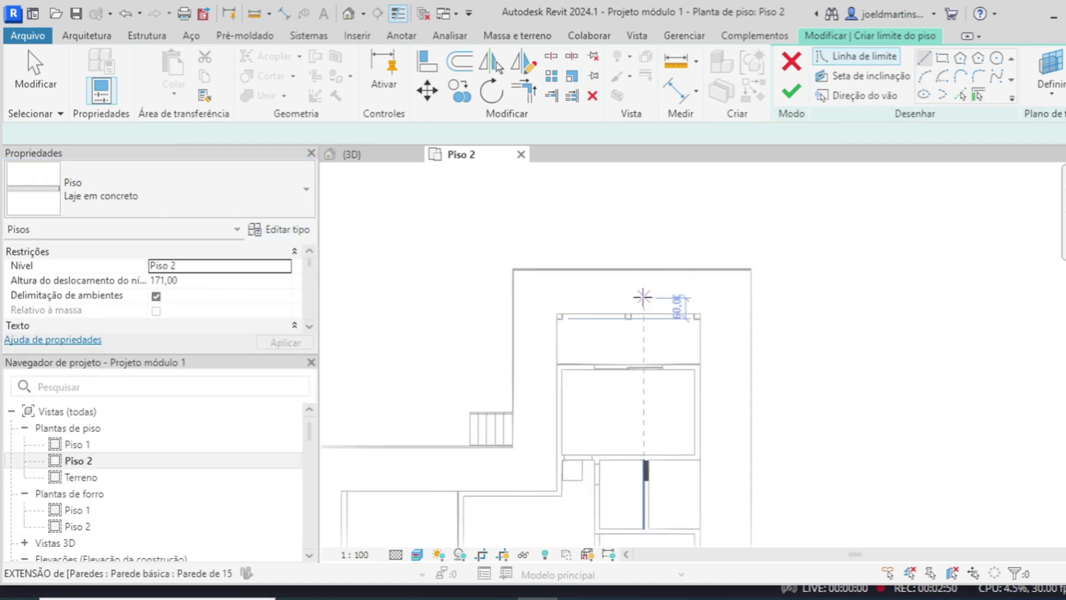
pyautogui.click(744, 322)
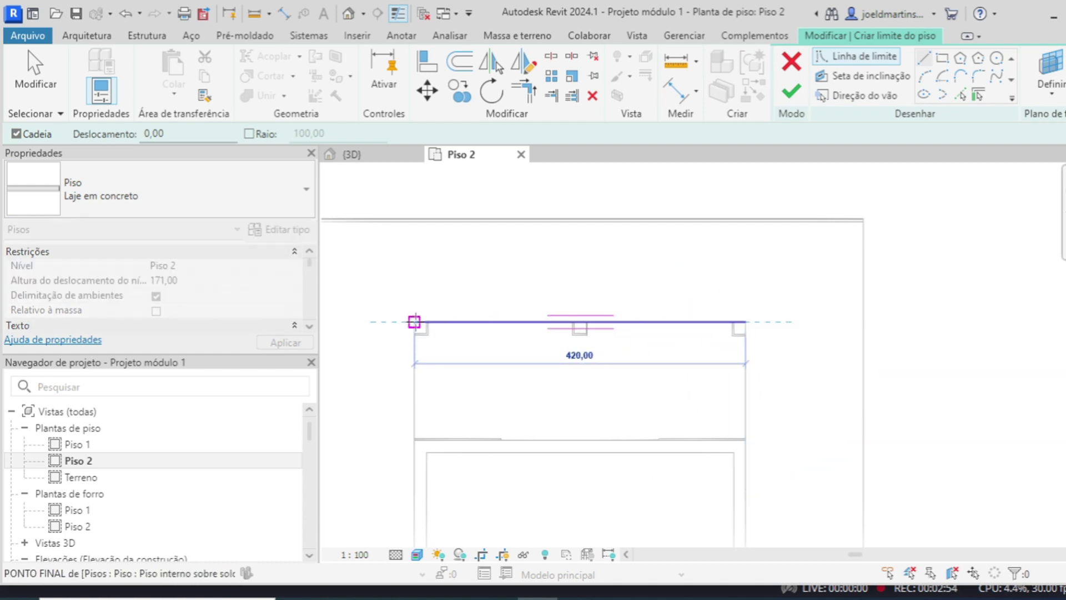
pyautogui.click(413, 321)
pyautogui.moveTo(447, 416); pyautogui.dragTo(517, 217, button='middle')
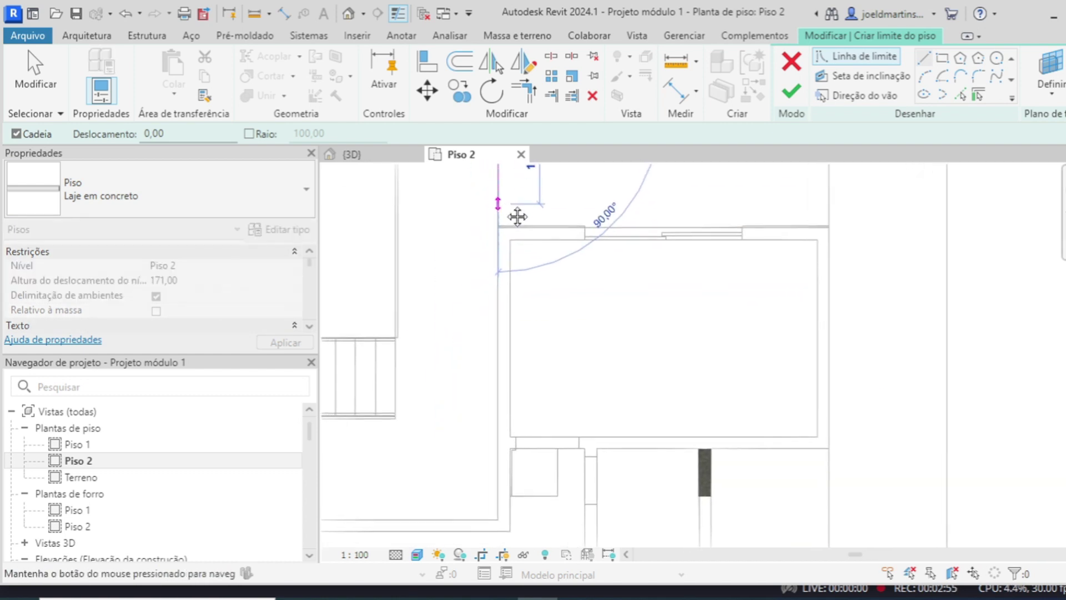
pyautogui.click(498, 519)
pyautogui.moveTo(497, 519); pyautogui.dragTo(861, 350, button='middle')
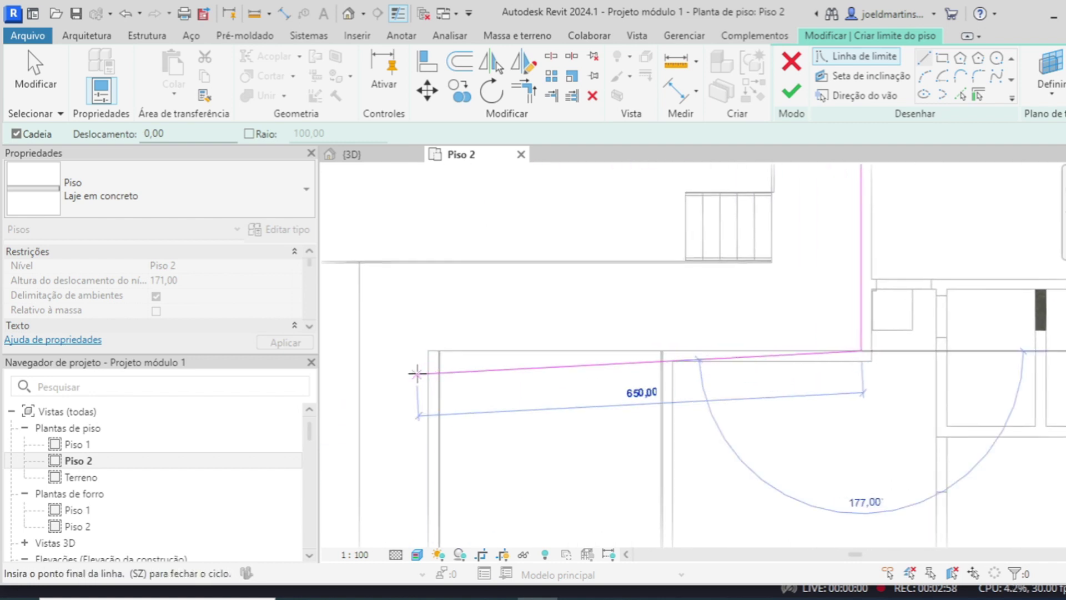
# Continue the slab boundary out to the far left corner, 446 down, along the lower edge, and back up to close it.
pyautogui.click(428, 351)
pyautogui.moveTo(444, 422); pyautogui.dragTo(422, 241, button='middle')
pyautogui.click(406, 347)
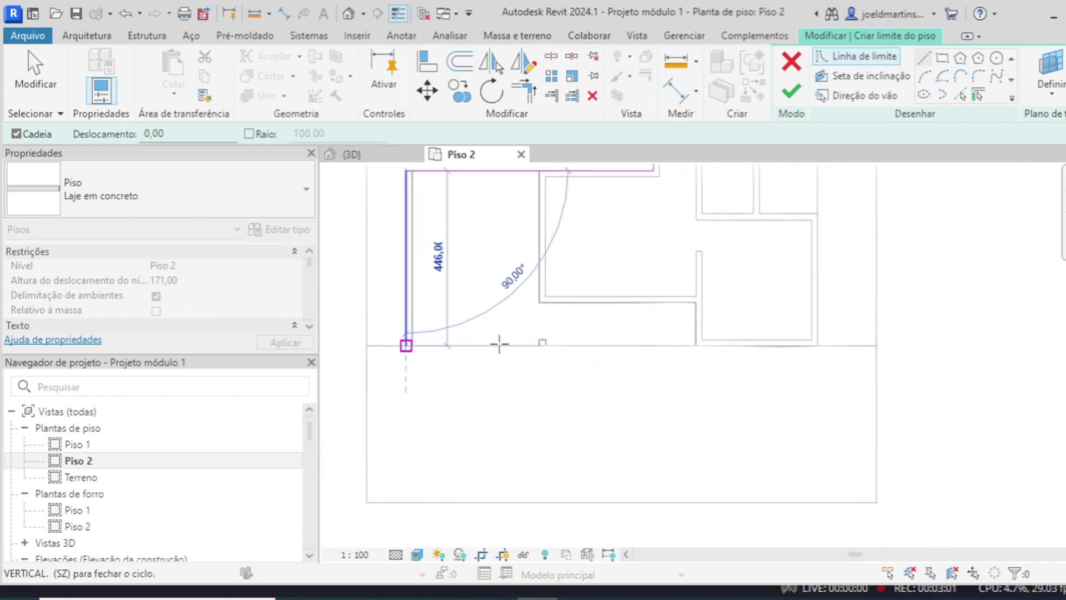
pyautogui.click(816, 345)
pyautogui.moveTo(819, 416); pyautogui.dragTo(806, 497, button='middle')
pyautogui.moveTo(792, 184); pyautogui.dragTo(792, 300, button='middle')
pyautogui.moveTo(790, 159); pyautogui.dragTo(788, 262, button='middle')
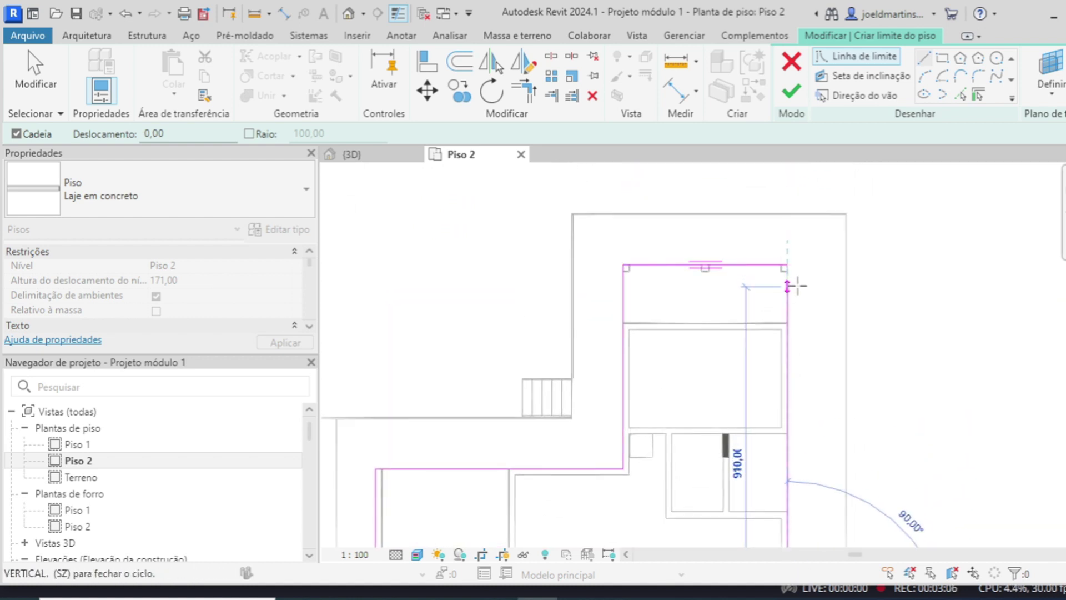
pyautogui.click(787, 264)
pyautogui.scroll(-3, 834, 305)
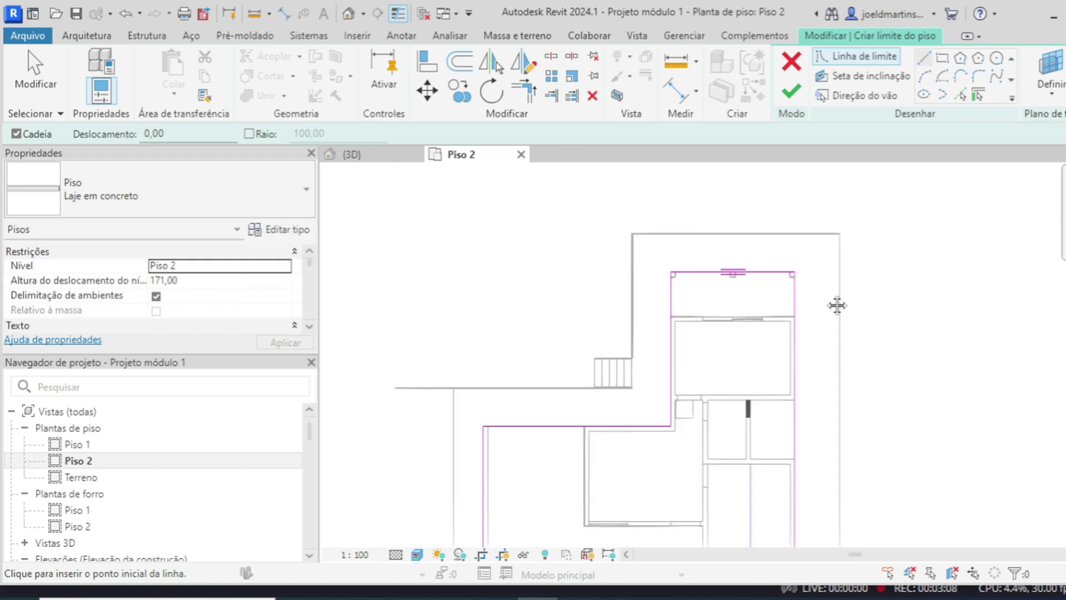
# Draw a 60 by 60 rectangle inside the slab boundary over the hallway ceiling's corner opening.
pyautogui.scroll(6, 871, 214)
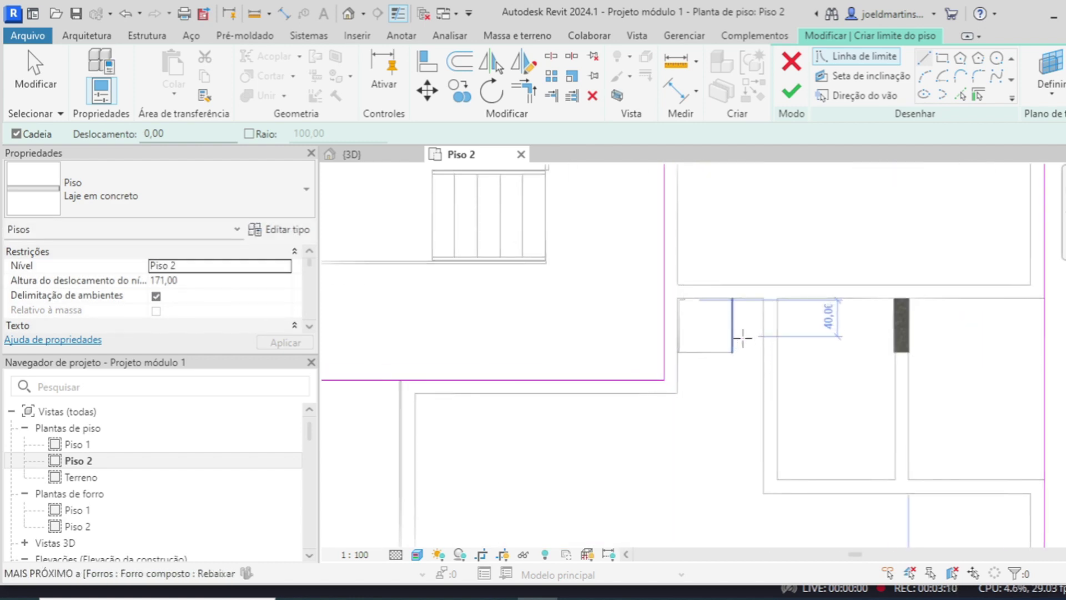
pyautogui.click(944, 60)
pyautogui.scroll(2, 722, 355)
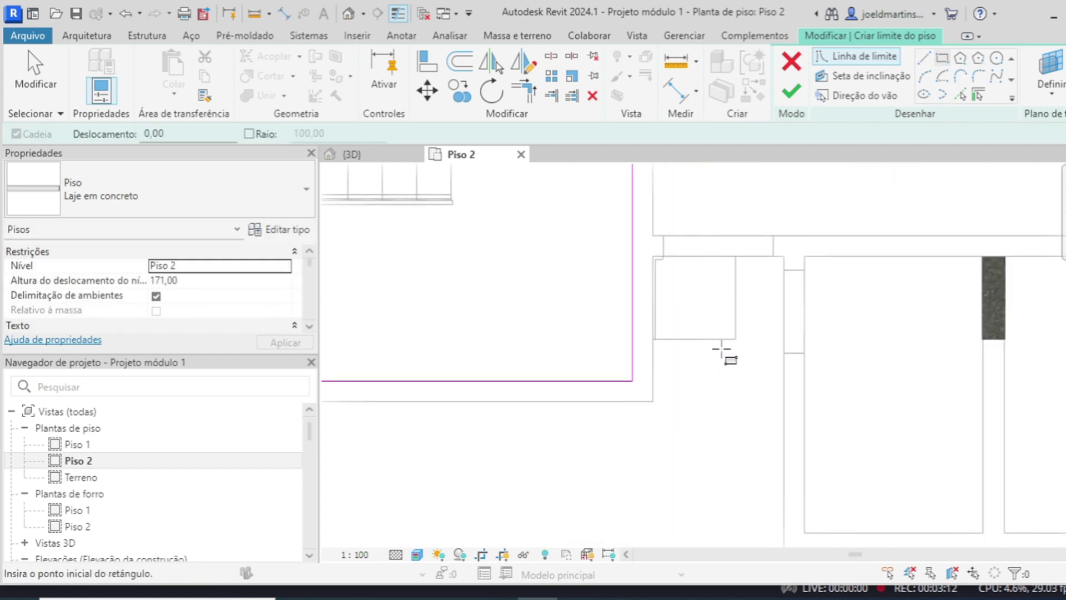
pyautogui.click(735, 255)
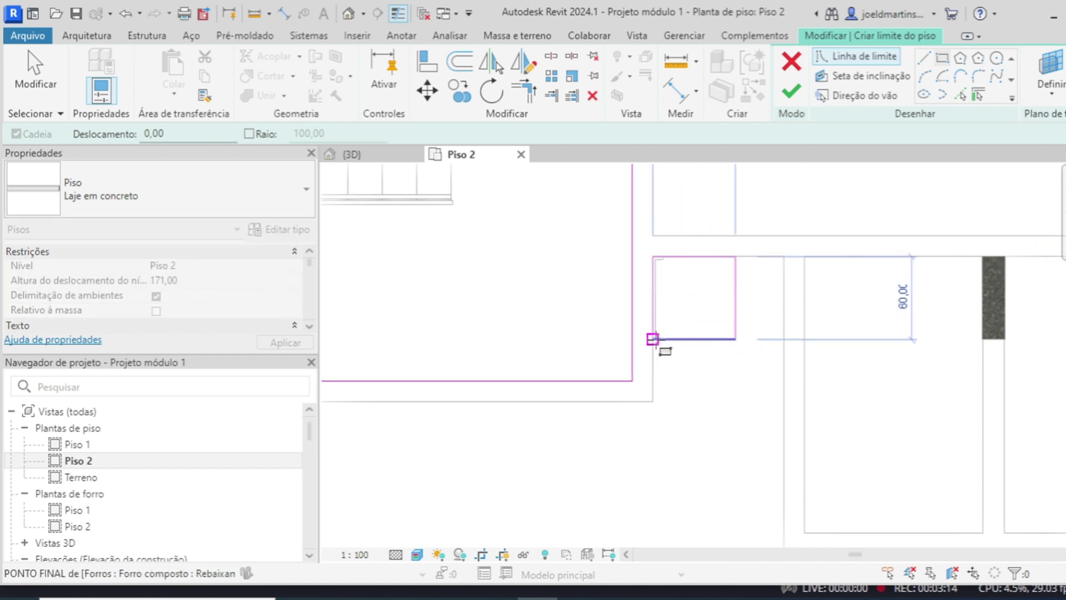
pyautogui.click(653, 339)
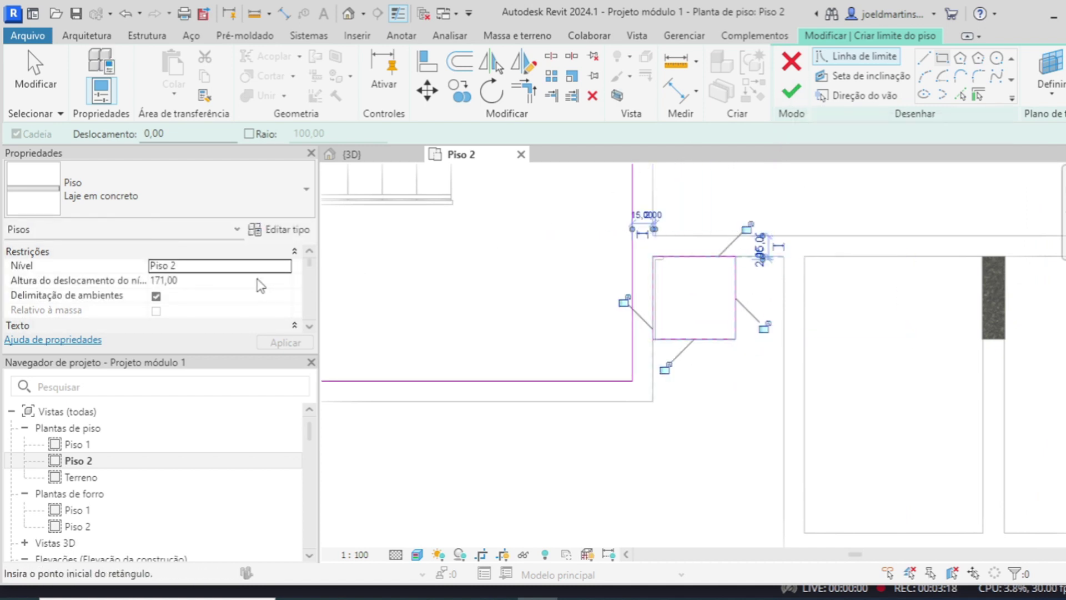
# Set the slab's height offset from level Piso 2 to 0 and finish the floor sketch.
pyautogui.click(187, 282)
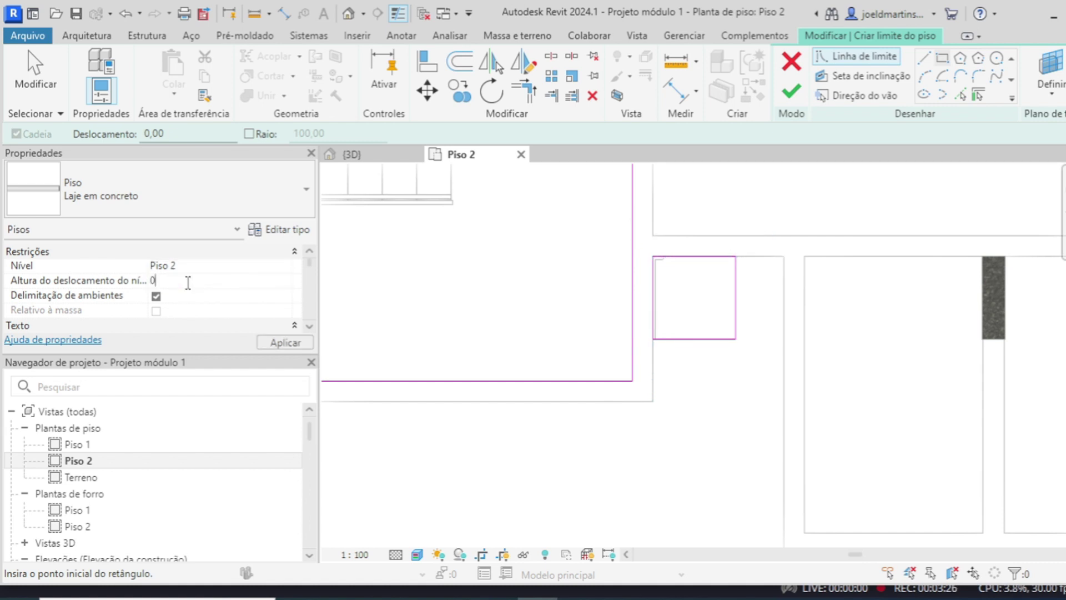
pyautogui.click(277, 343)
pyautogui.click(791, 92)
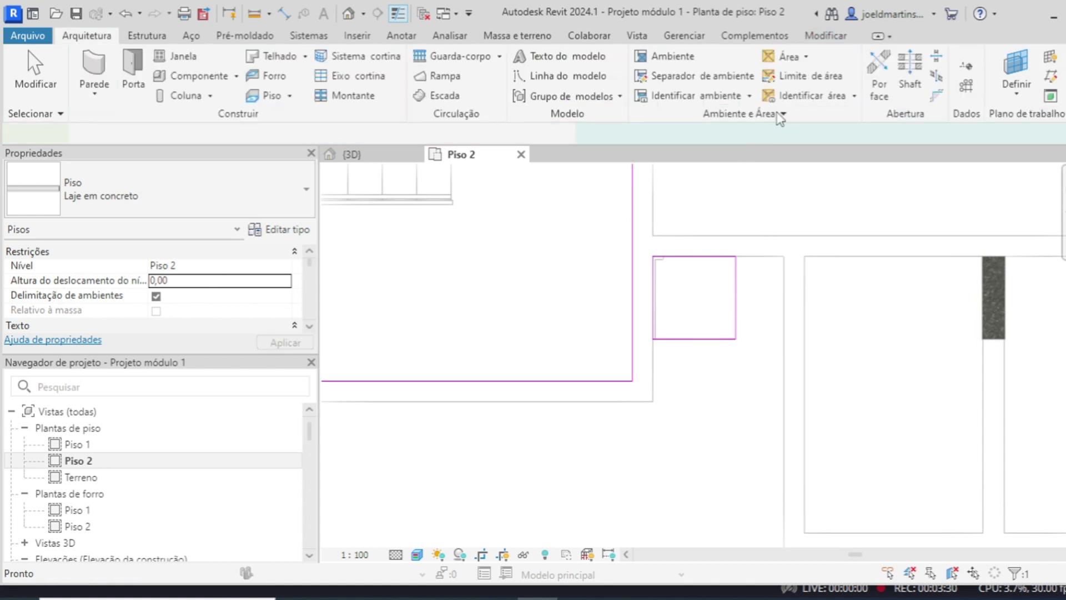
pyautogui.scroll(-2, 638, 333)
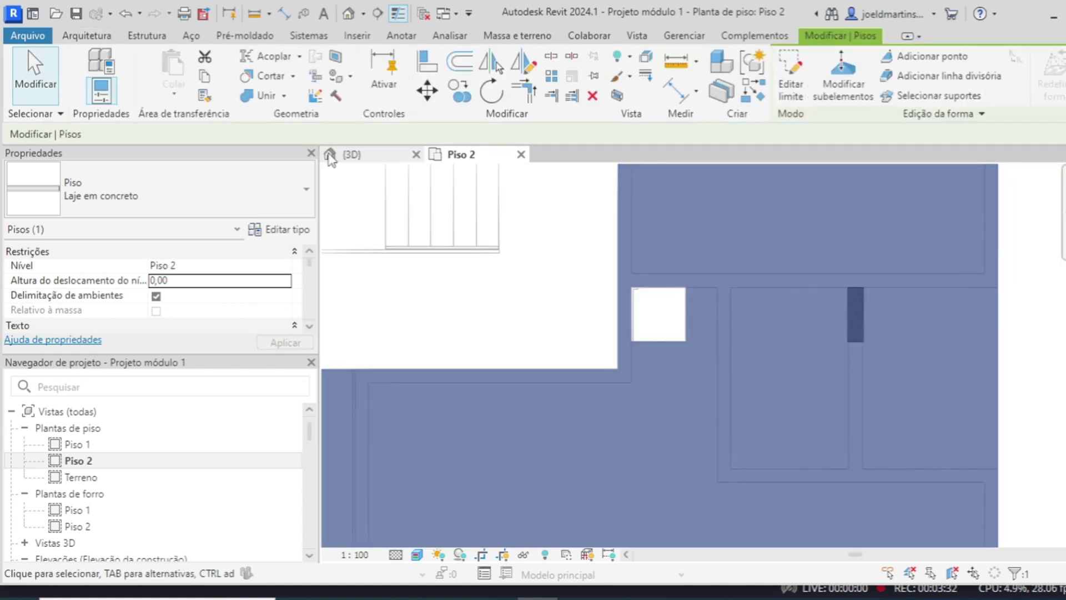
# Switch to the 3D view and open the profile of the 15 cm outer wall beside the slab opening for editing.
pyautogui.click(330, 156)
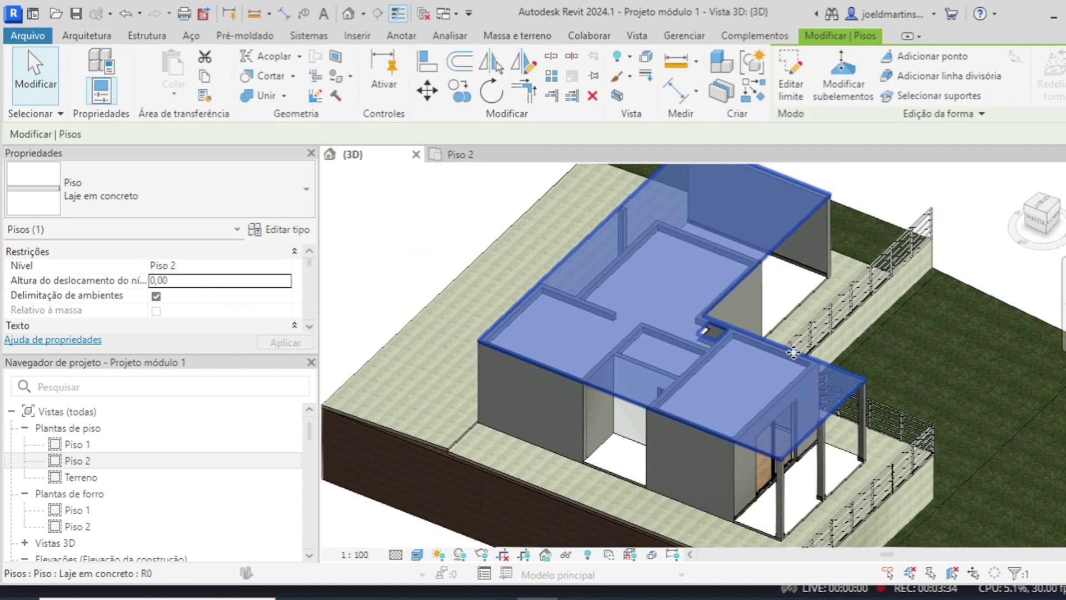
pyautogui.press('Escape')
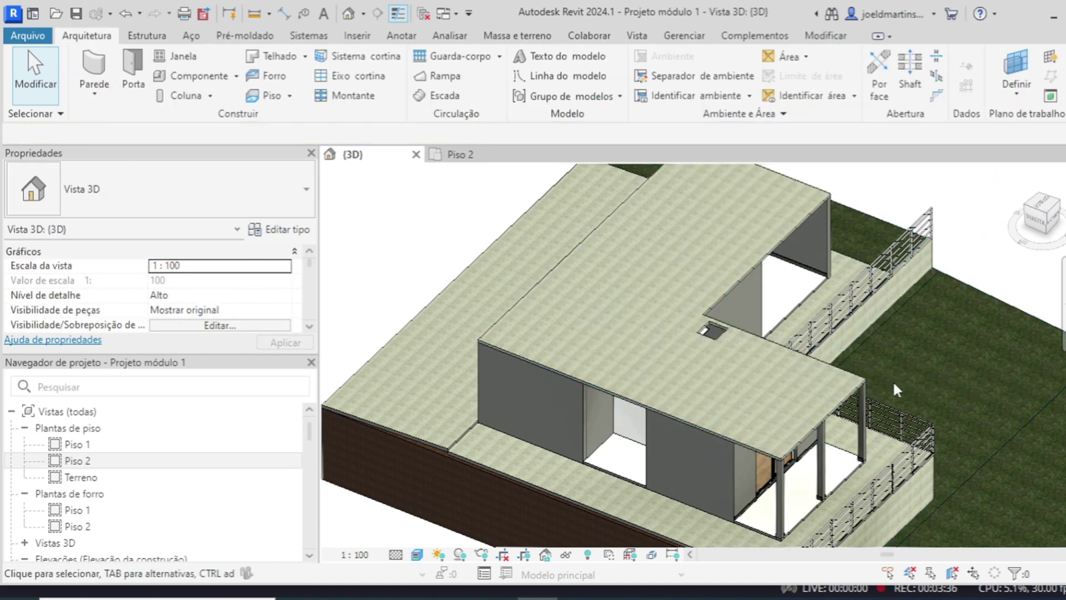
pyautogui.scroll(2, 896, 381)
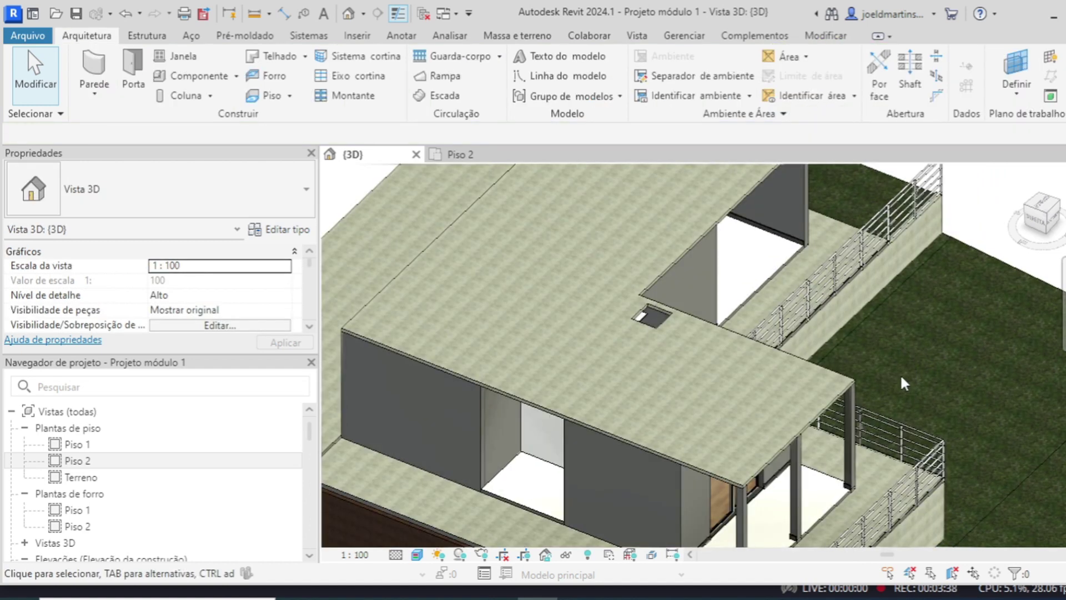
pyautogui.scroll(-2, 897, 382)
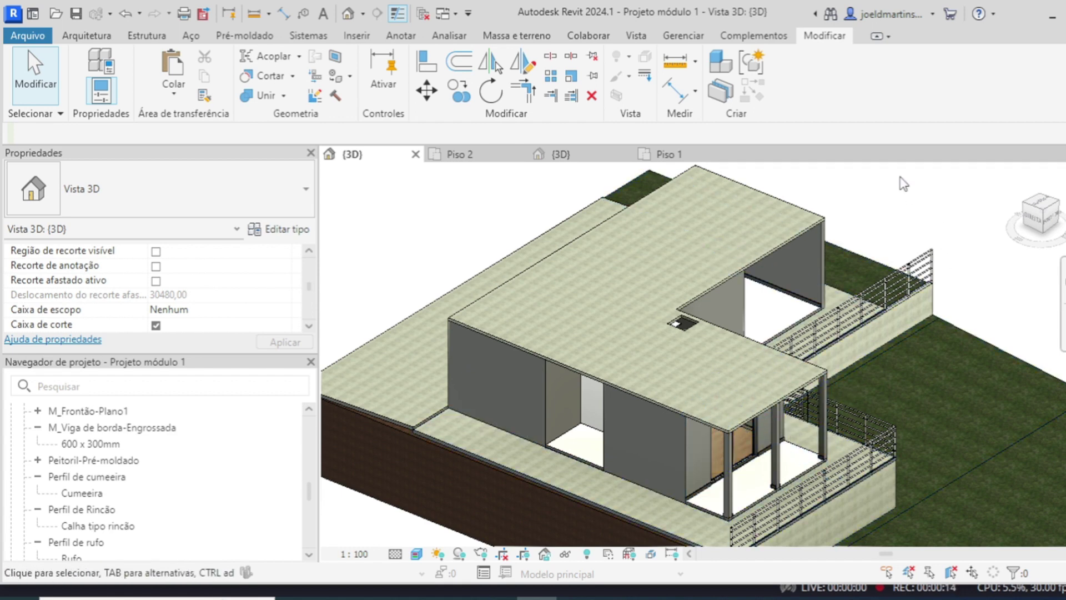
pyautogui.scroll(2, 872, 210)
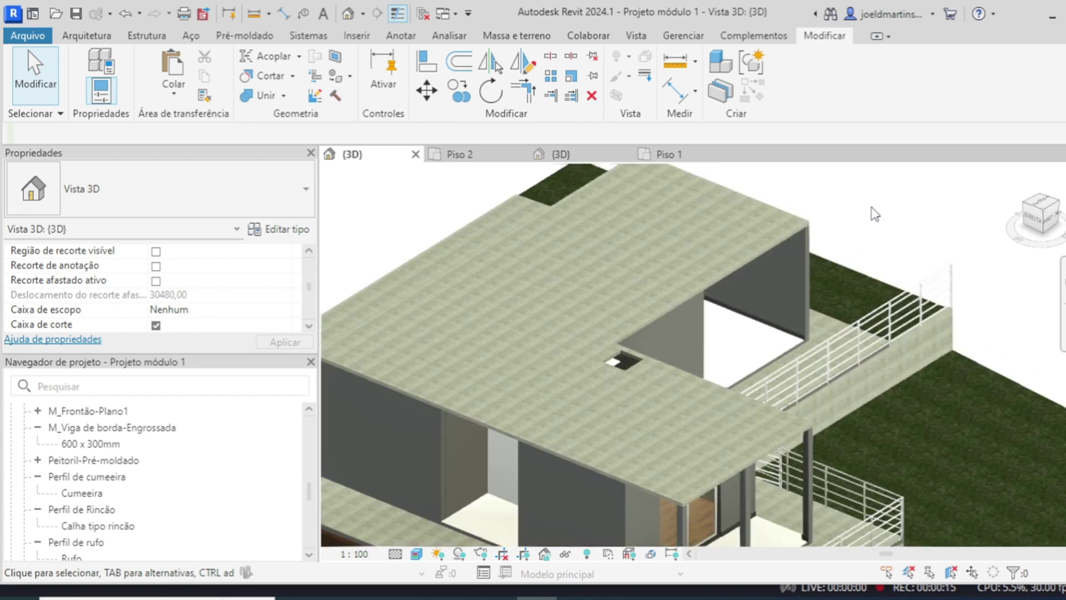
pyautogui.doubleClick(704, 337)
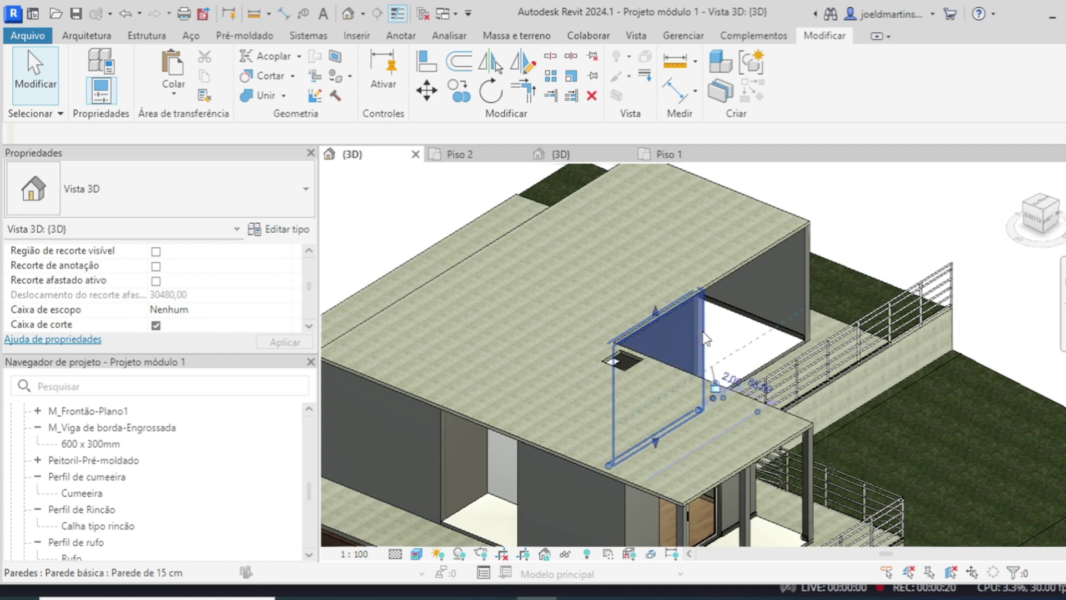
pyautogui.scroll(1, 704, 337)
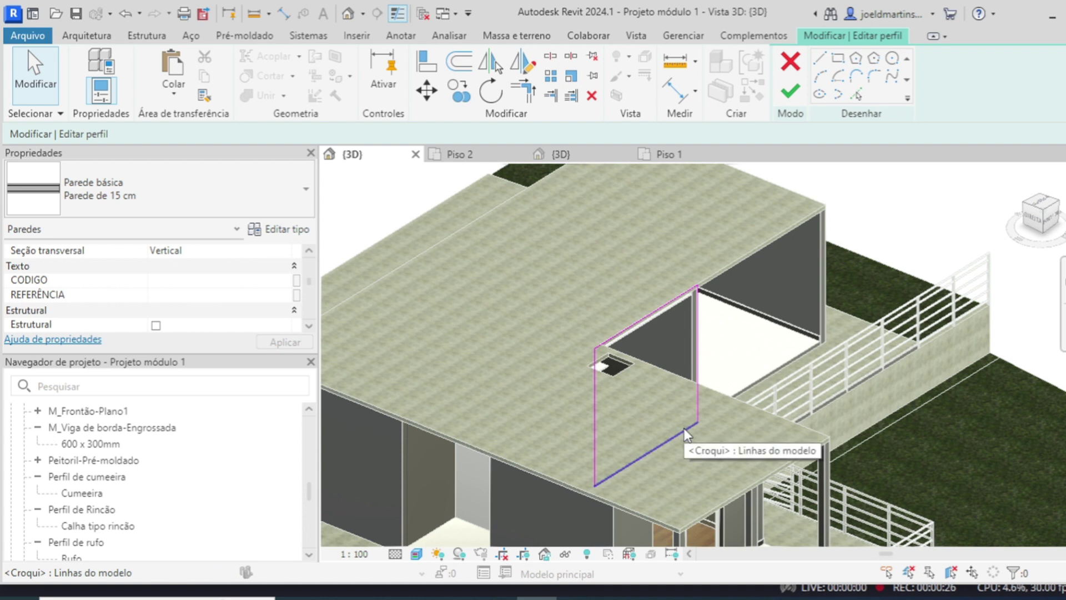
# Add a profile line along the vertical edge at the slab's far end and offset a copy of the wall's top line downward by 30.
pyautogui.click(856, 94)
pyautogui.click(818, 300)
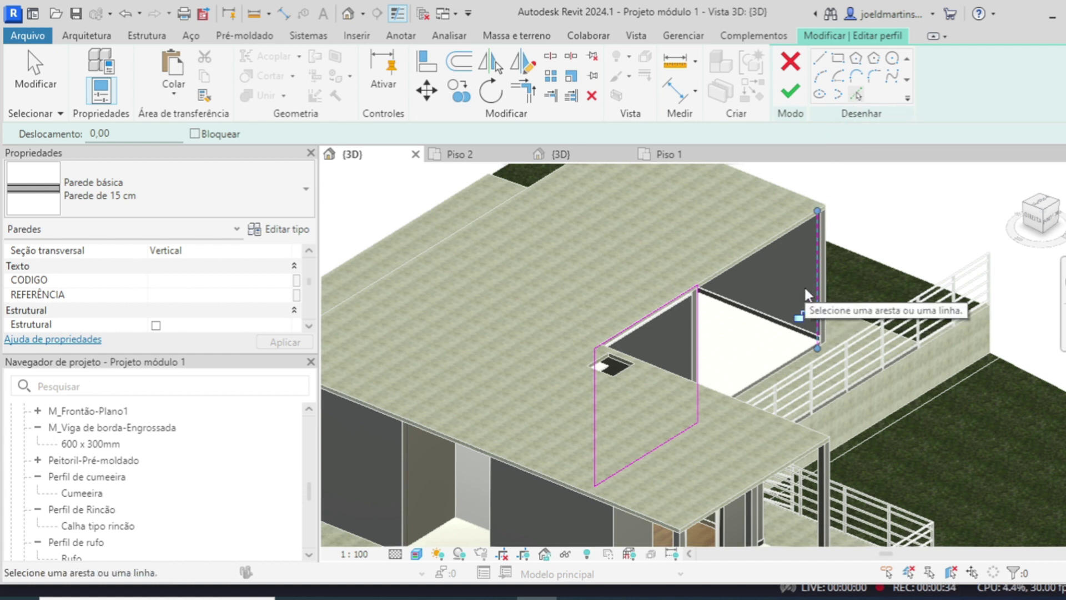
pyautogui.click(457, 63)
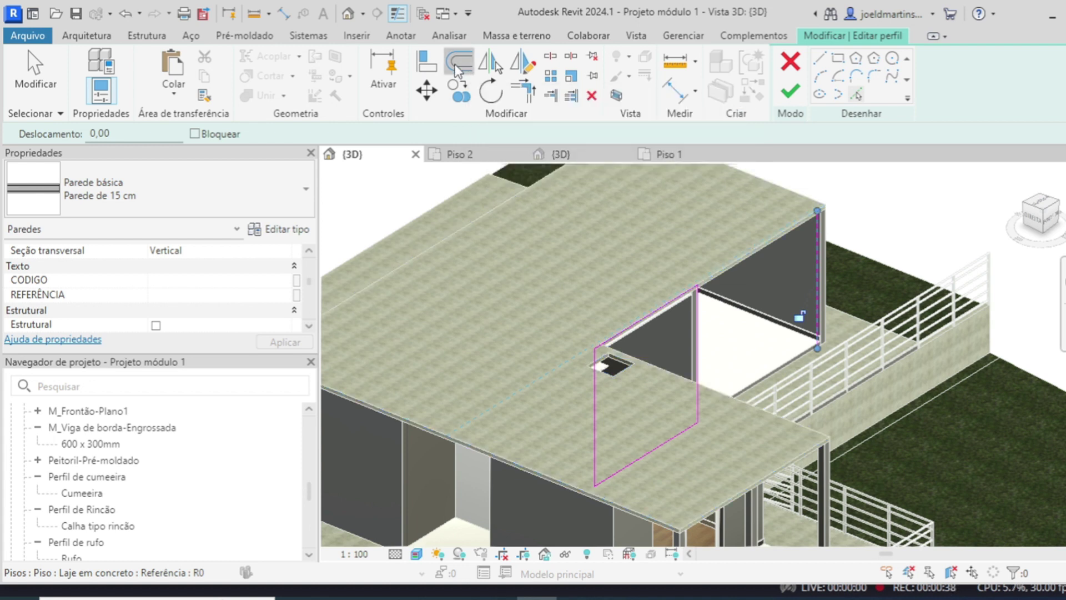
pyautogui.moveTo(393, 132); pyautogui.dragTo(335, 137)
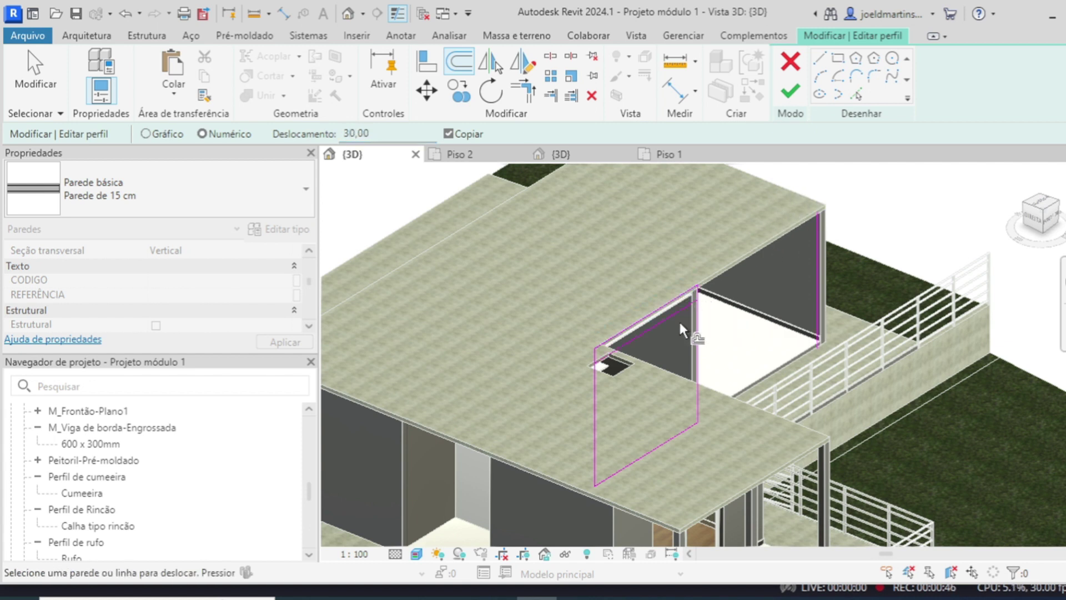
pyautogui.press('Escape')
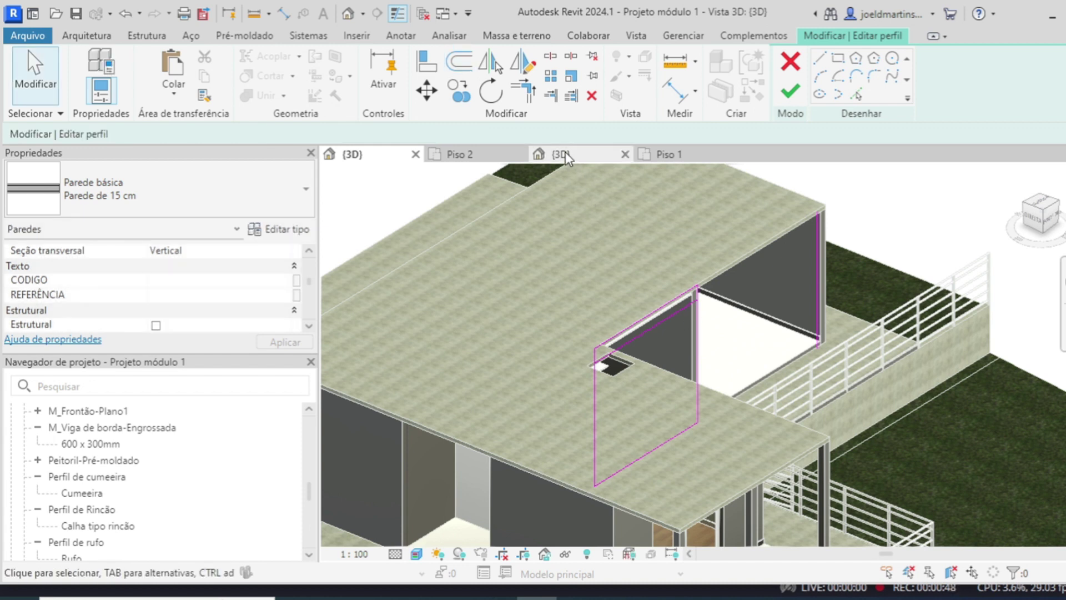
# Trim and extend the wall profile's lines to corners, closing the outline as a strip beneath the slab to its far end.
pyautogui.click(525, 93)
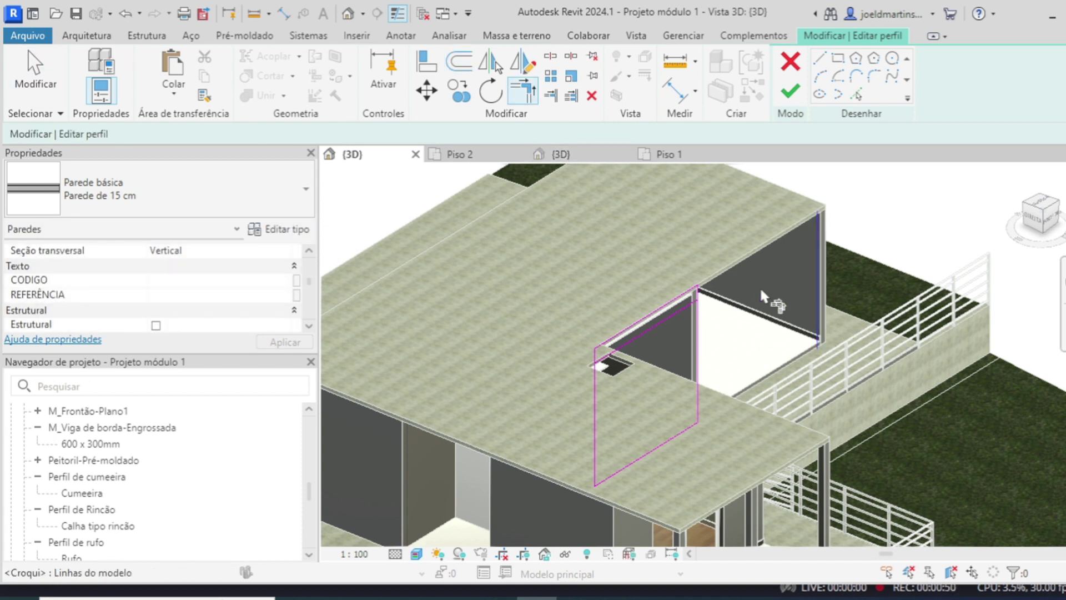
pyautogui.click(682, 305)
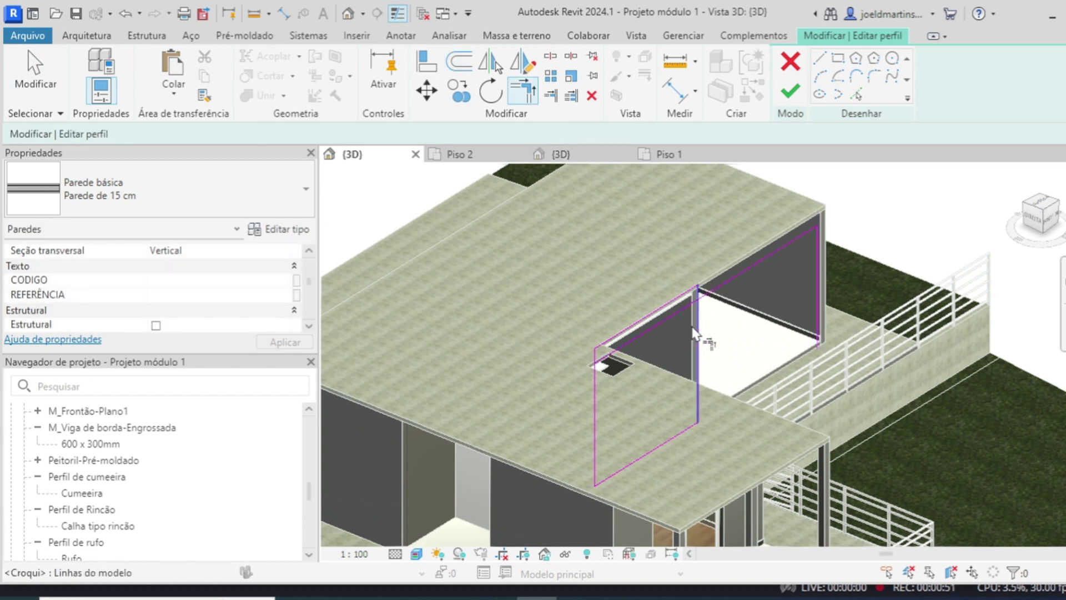
pyautogui.click(685, 299)
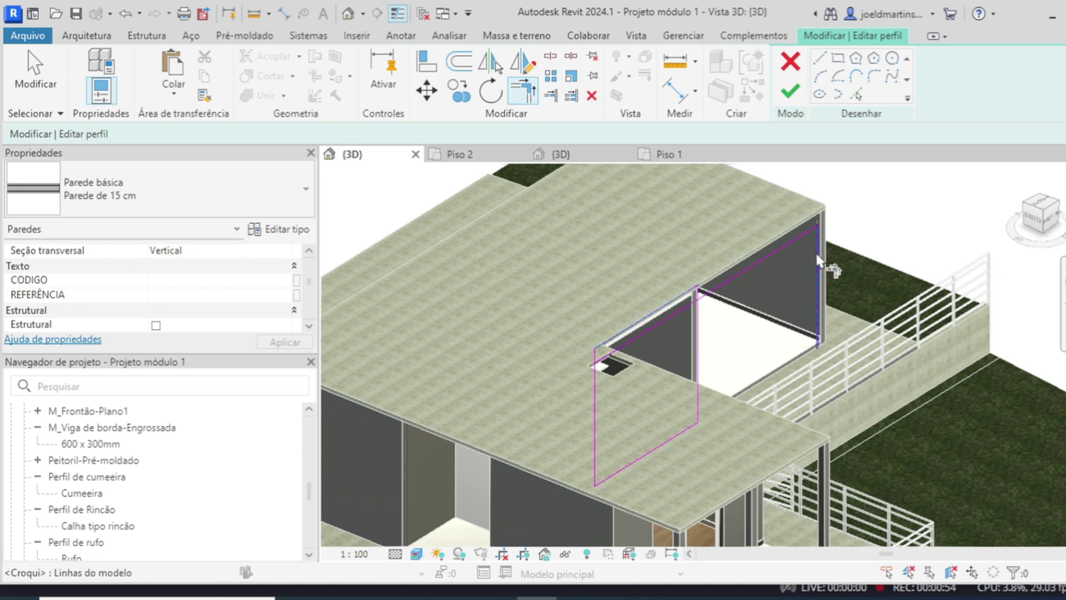
pyautogui.click(817, 260)
pyautogui.click(699, 317)
pyautogui.click(722, 285)
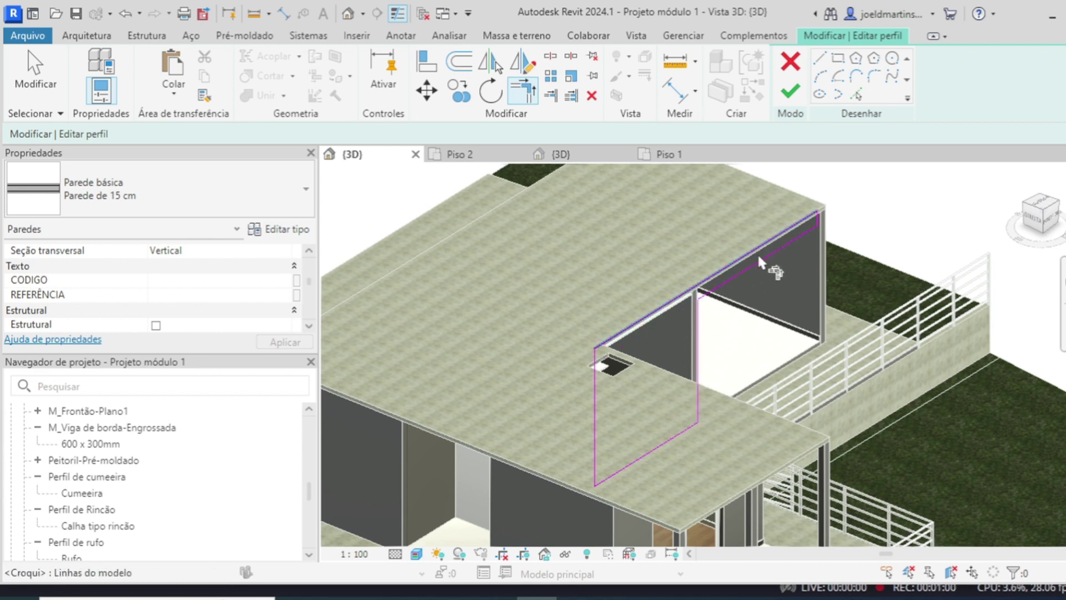
# Finish the wall profile edit and remove the unsatisfied constraints.
pyautogui.click(789, 90)
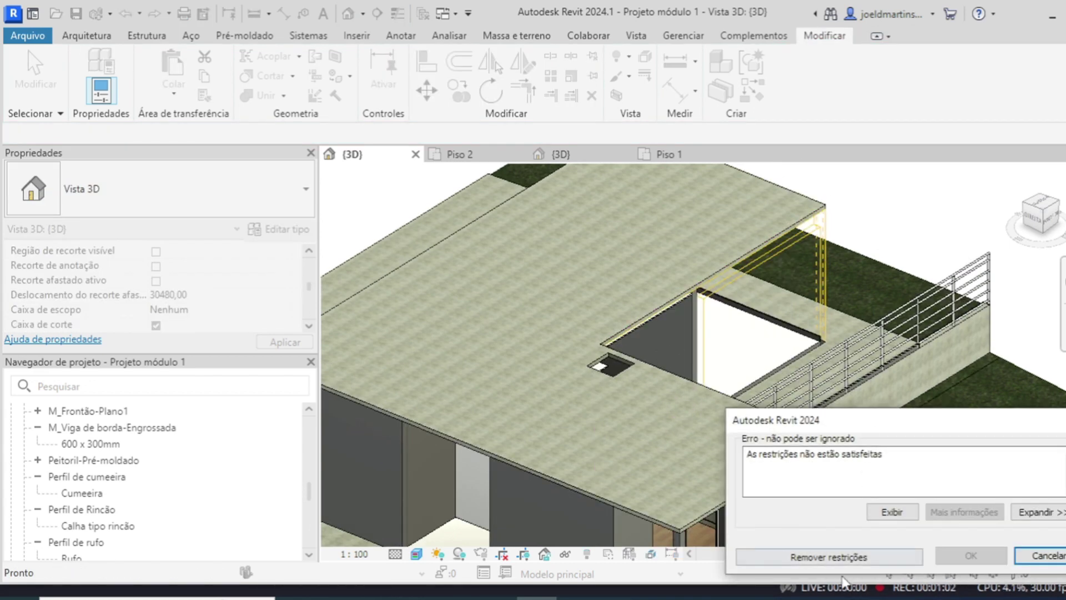
pyautogui.click(836, 566)
pyautogui.click(882, 228)
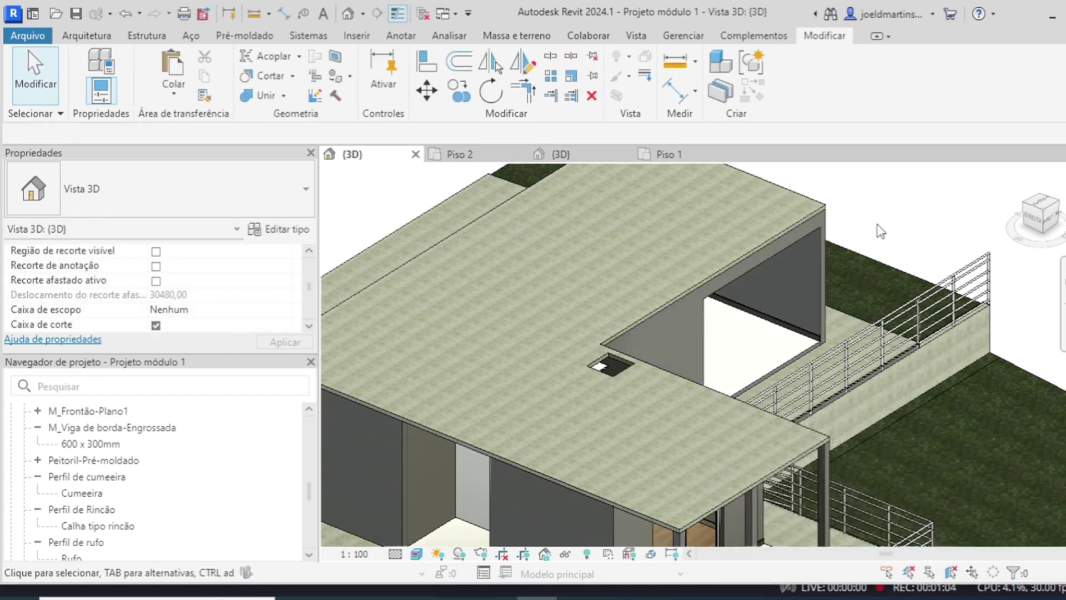
pyautogui.scroll(2, 777, 235)
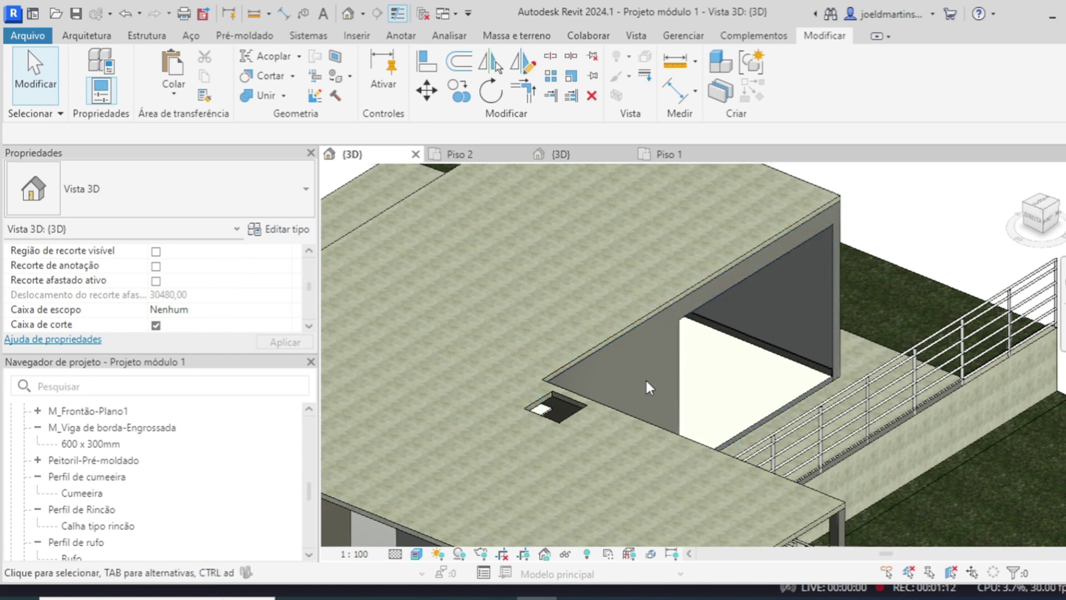
pyautogui.doubleClick(678, 369)
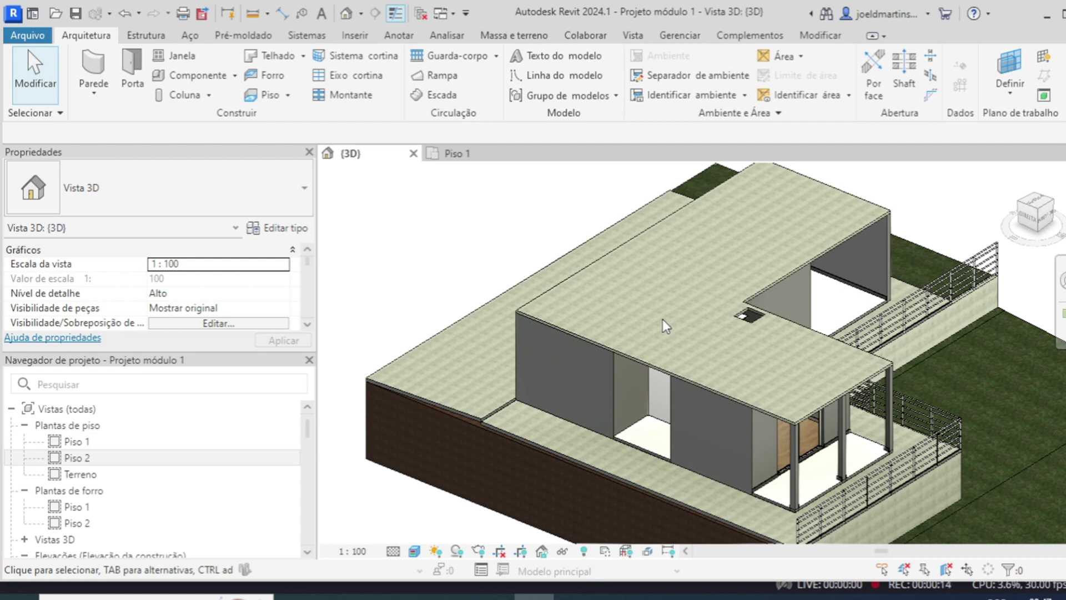
# Open the Piso 2 floor plan and temporarily hide the concrete slab in it.
pyautogui.doubleClick(68, 457)
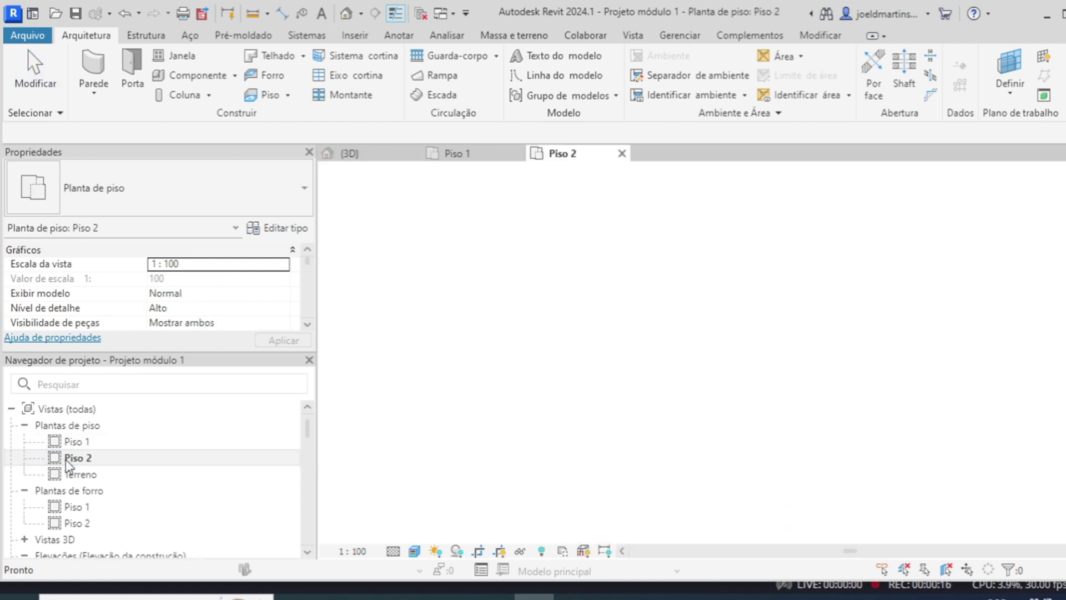
pyautogui.scroll(6, 697, 428)
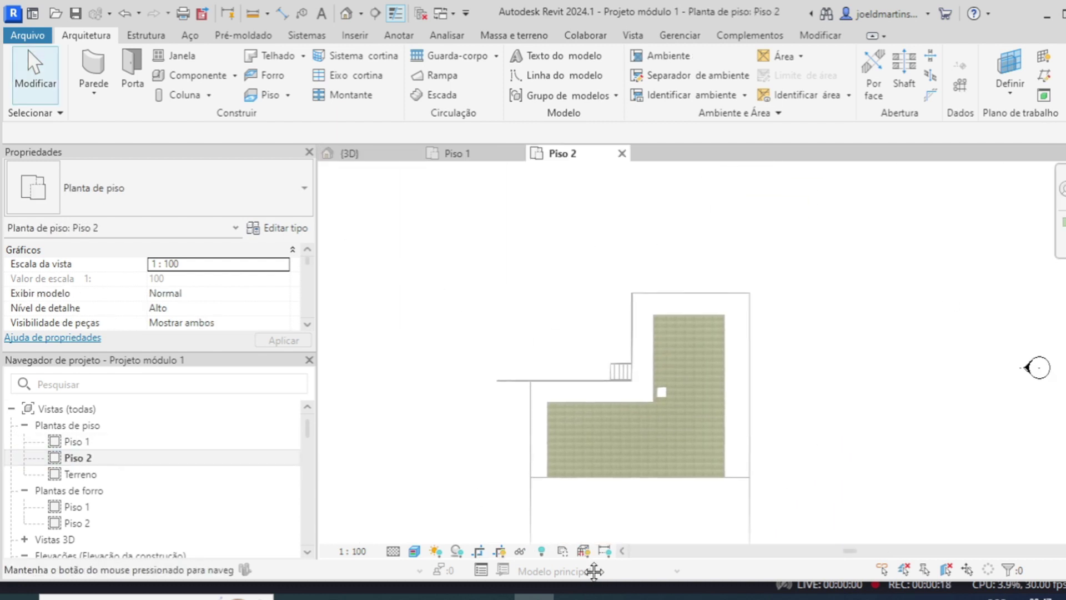
pyautogui.scroll(1, 727, 455)
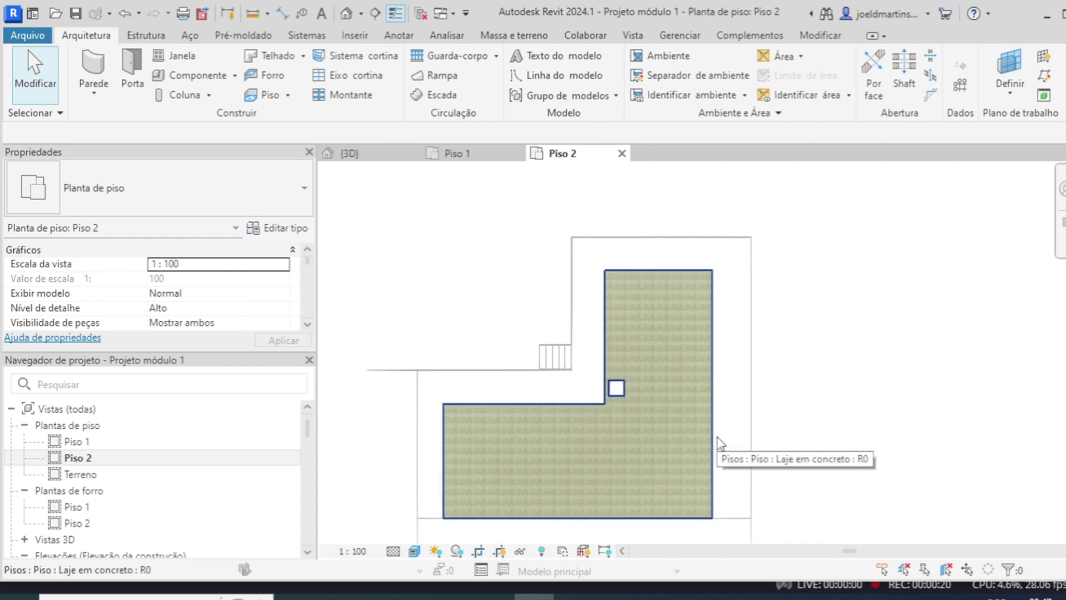
pyautogui.click(717, 437)
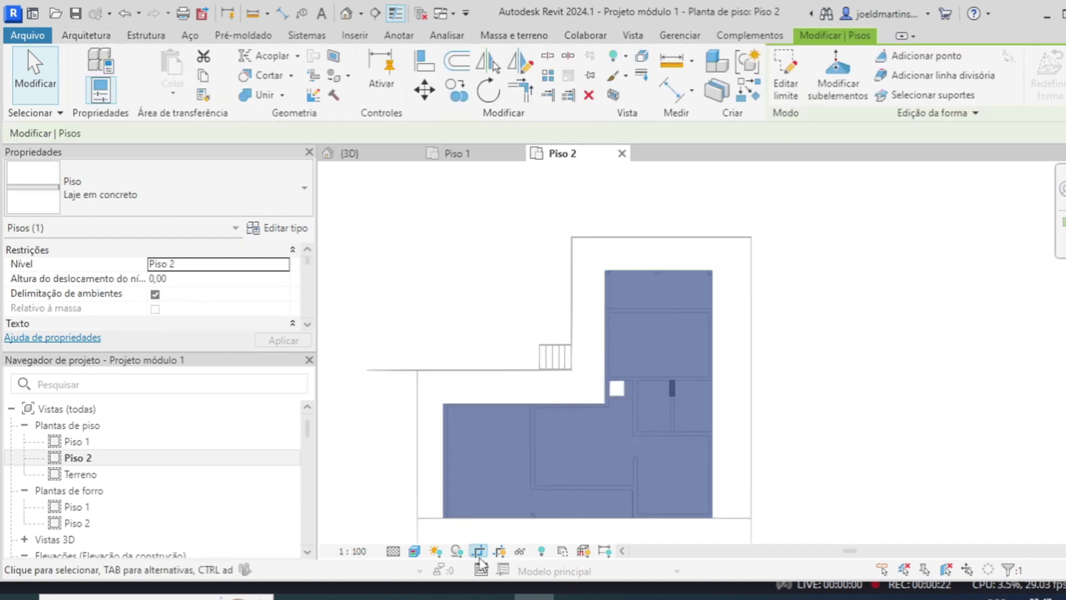
pyautogui.click(520, 551)
pyautogui.click(550, 443)
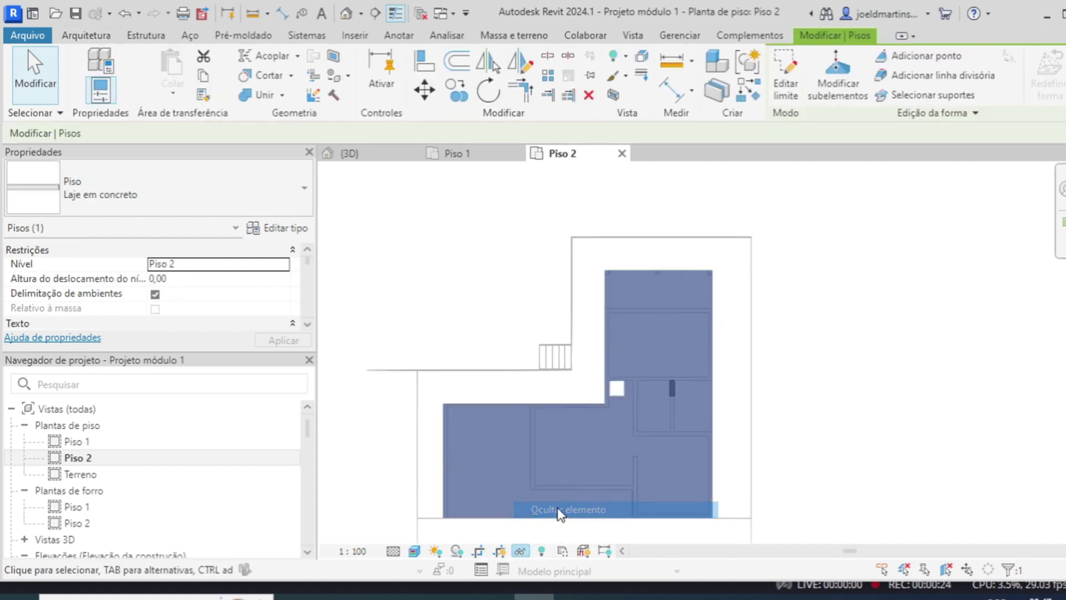
pyautogui.scroll(3, 709, 460)
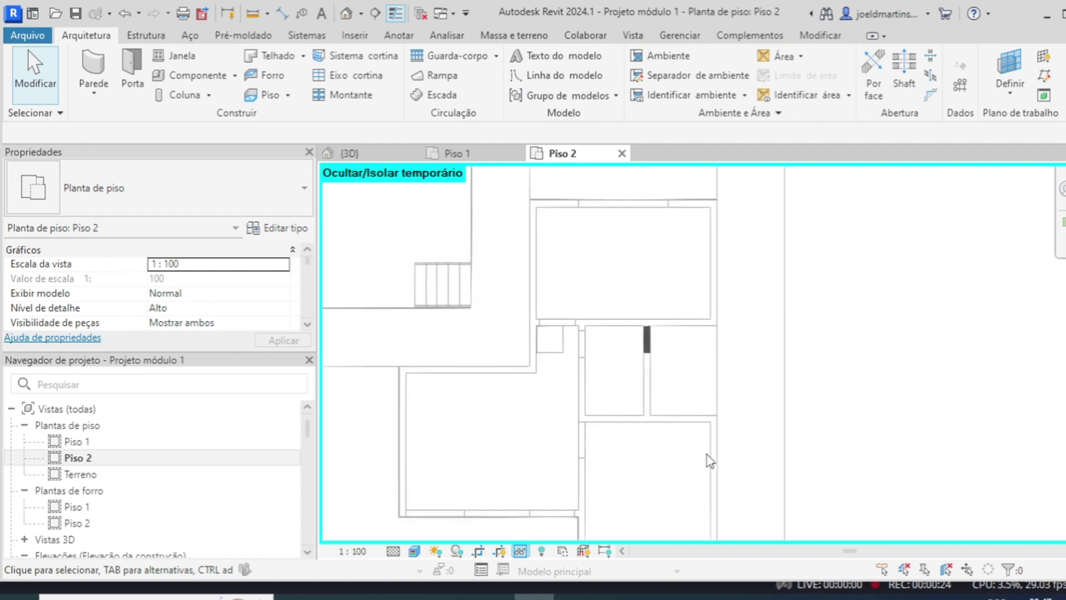
# Start a wall of type Parede de 15 cm com pingadeira with its location line at Face de acabamento: Externa.
pyautogui.click(93, 89)
pyautogui.click(116, 125)
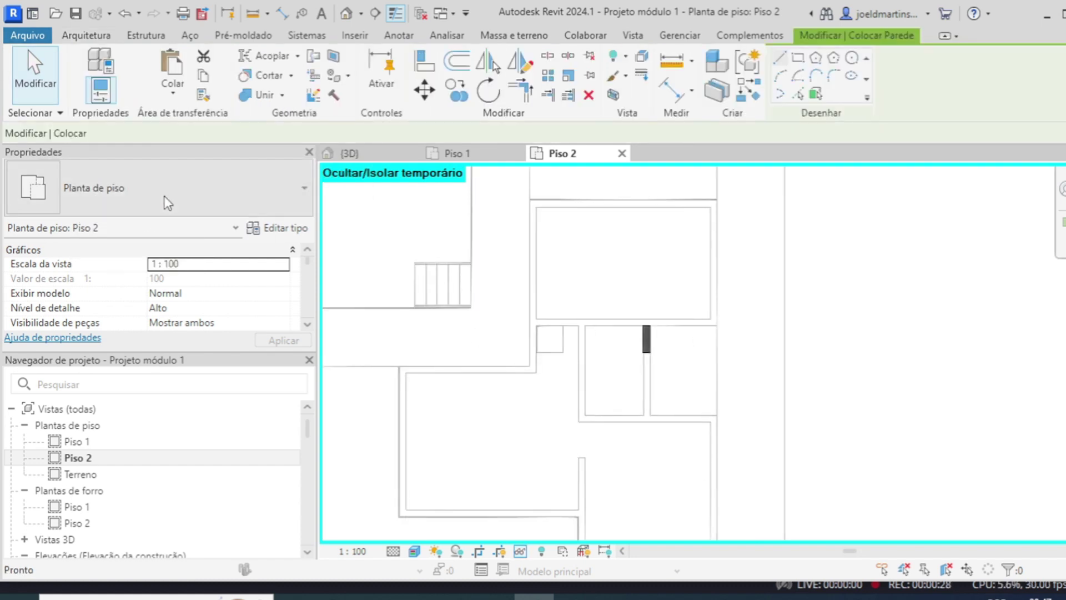
pyautogui.click(166, 203)
pyautogui.scroll(3, 166, 324)
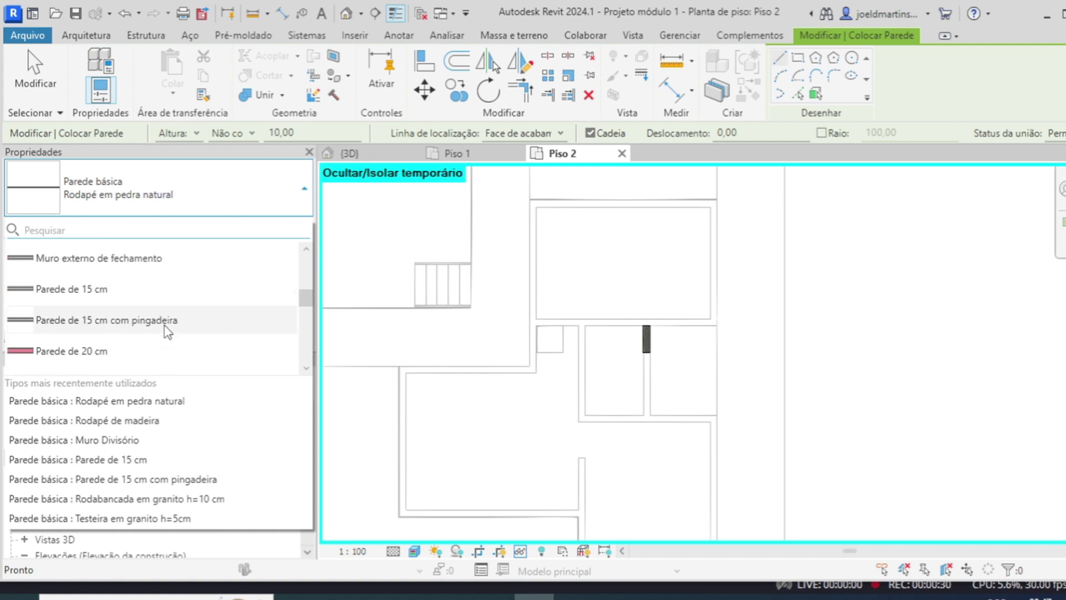
pyautogui.click(109, 322)
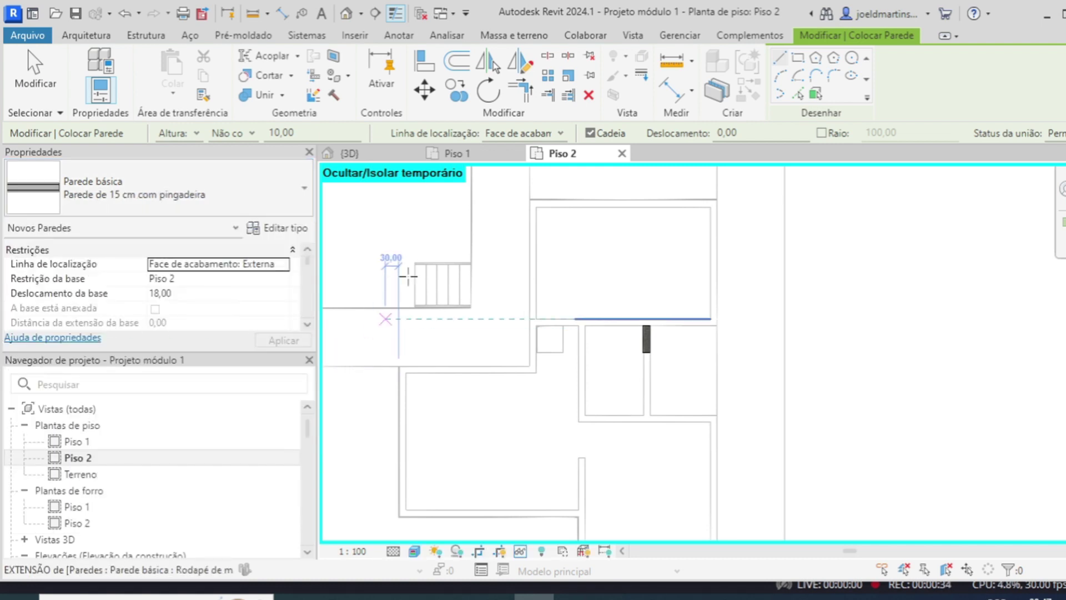
pyautogui.click(560, 133)
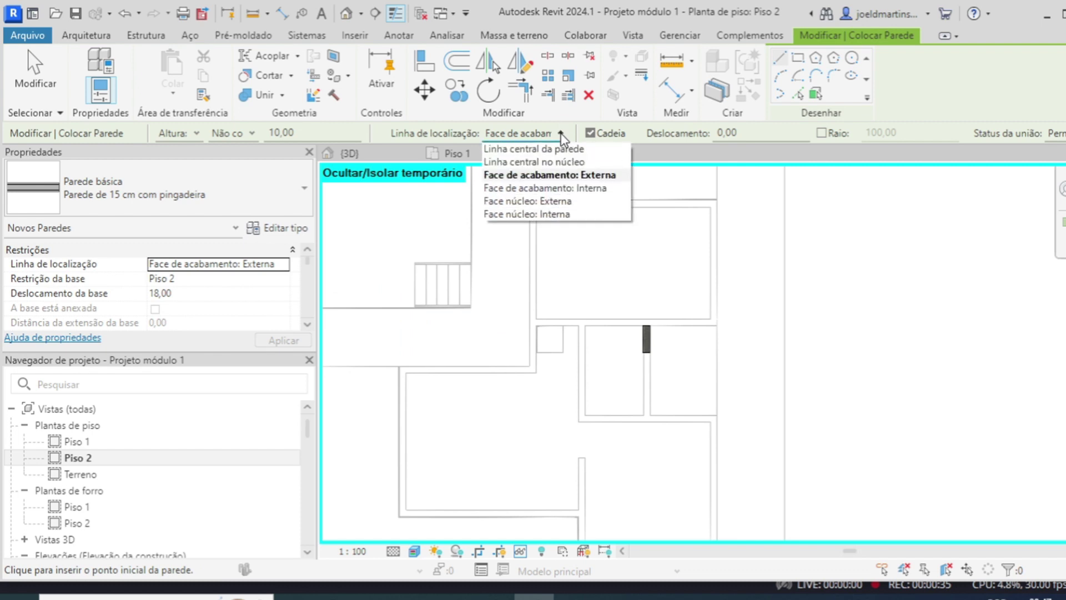
pyautogui.click(572, 175)
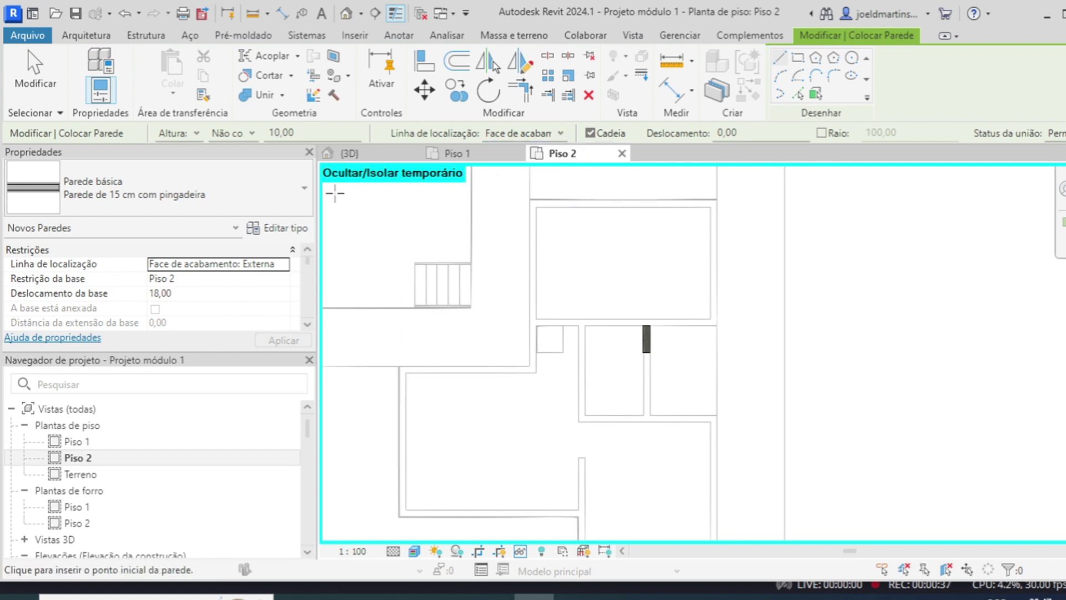
# Set the new wall's base offset to 0, its top constraint to Não conectado and its unconnected height to 260.
pyautogui.click(272, 290)
pyautogui.write('0')
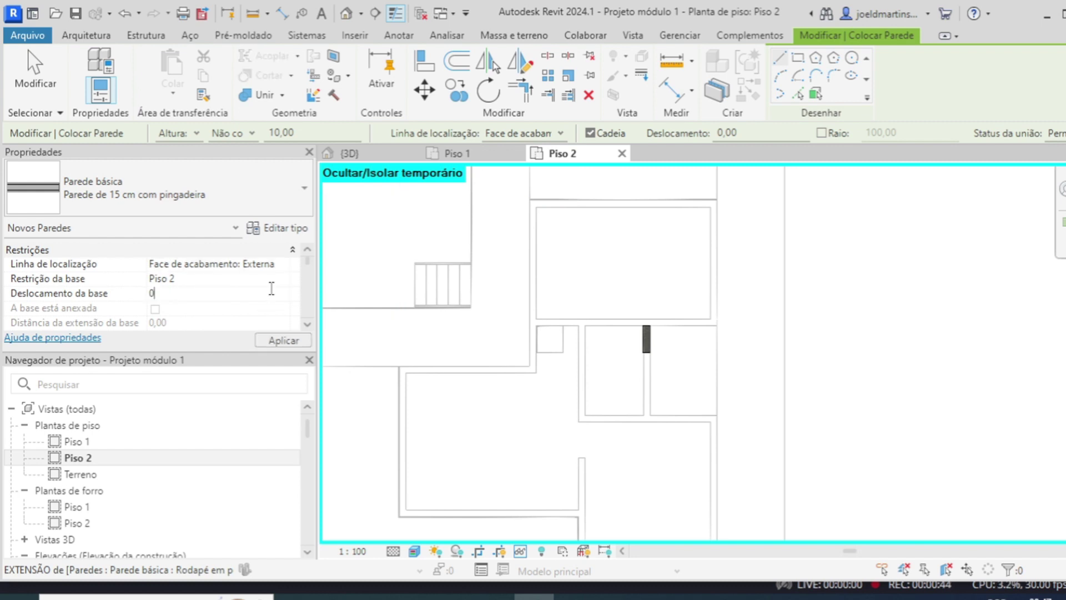
pyautogui.press('Return')
pyautogui.scroll(-1, 282, 314)
pyautogui.click(284, 307)
pyautogui.click(284, 309)
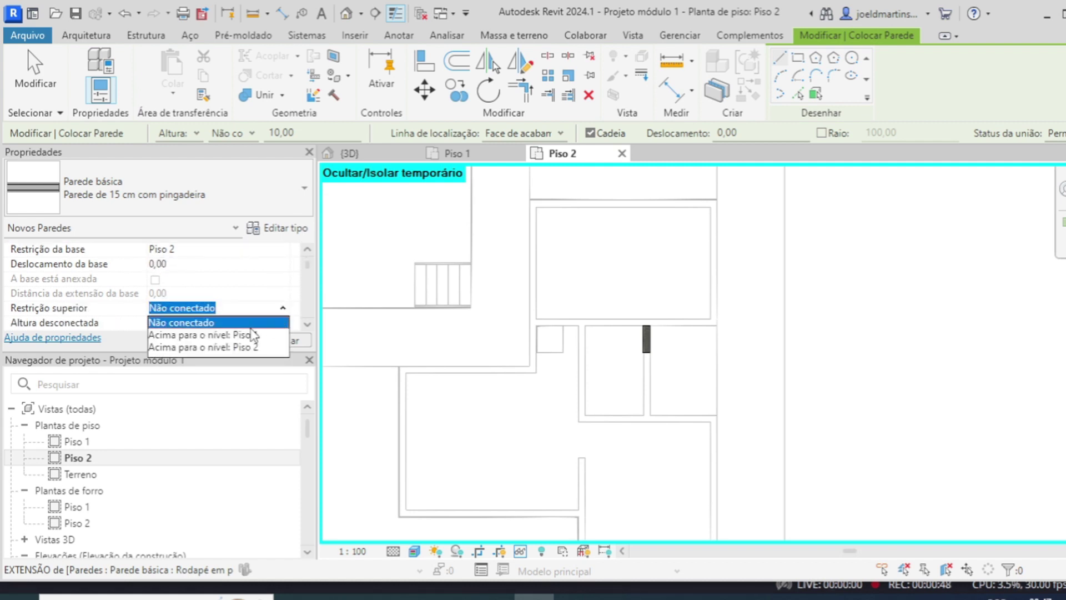
pyautogui.click(247, 322)
pyautogui.click(248, 325)
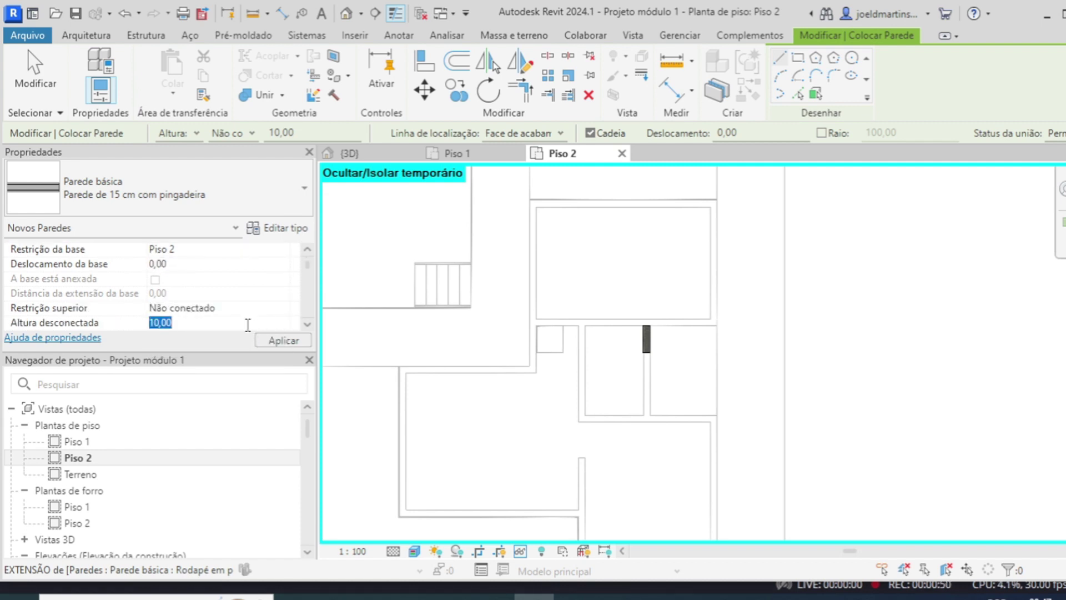
pyautogui.write('26')
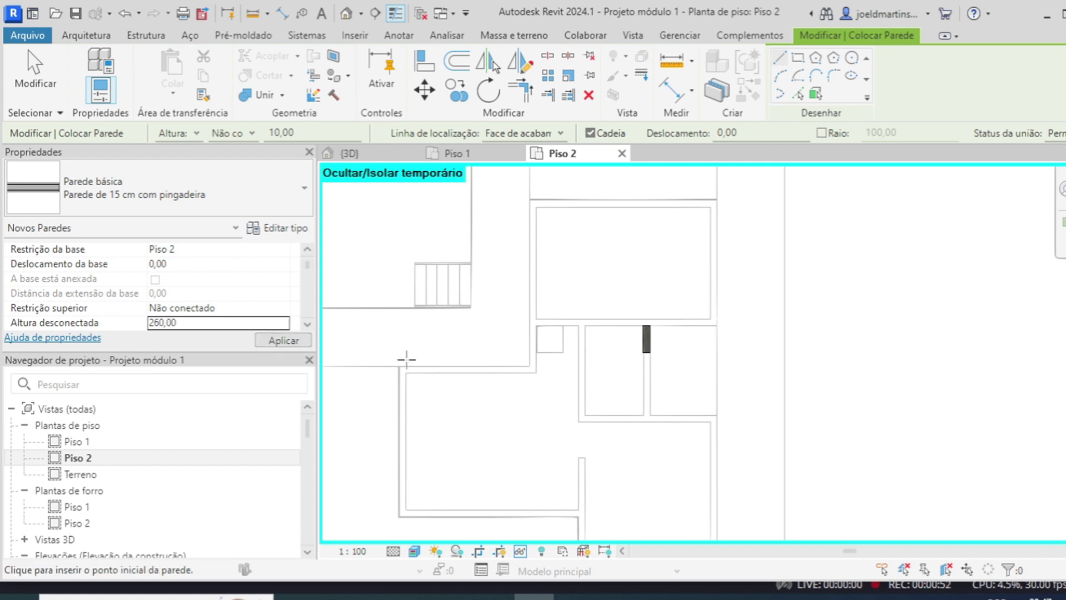
# Draw a closed 310 by 230 rectangle of walls around the two small rooms beside the slab opening and check it in 3D.
pyautogui.click(581, 327)
pyautogui.scroll(2, 724, 333)
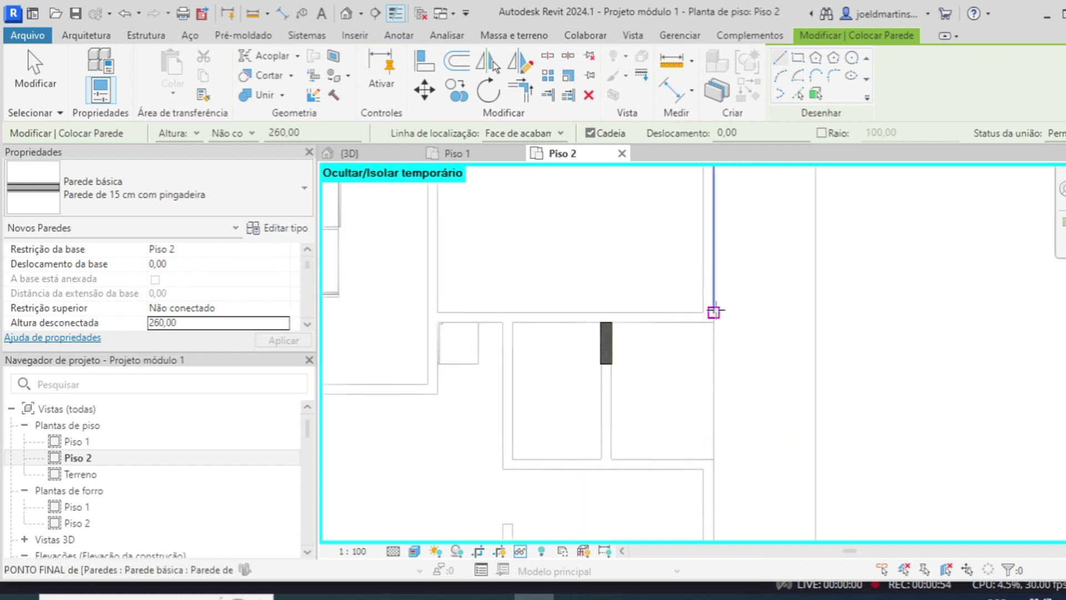
pyautogui.click(714, 322)
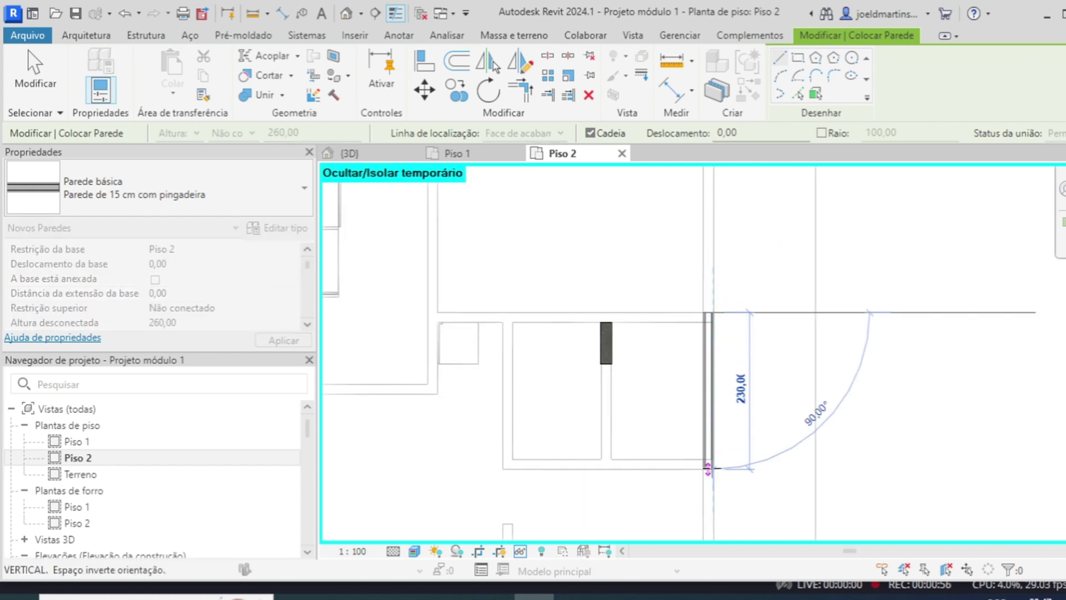
pyautogui.click(708, 468)
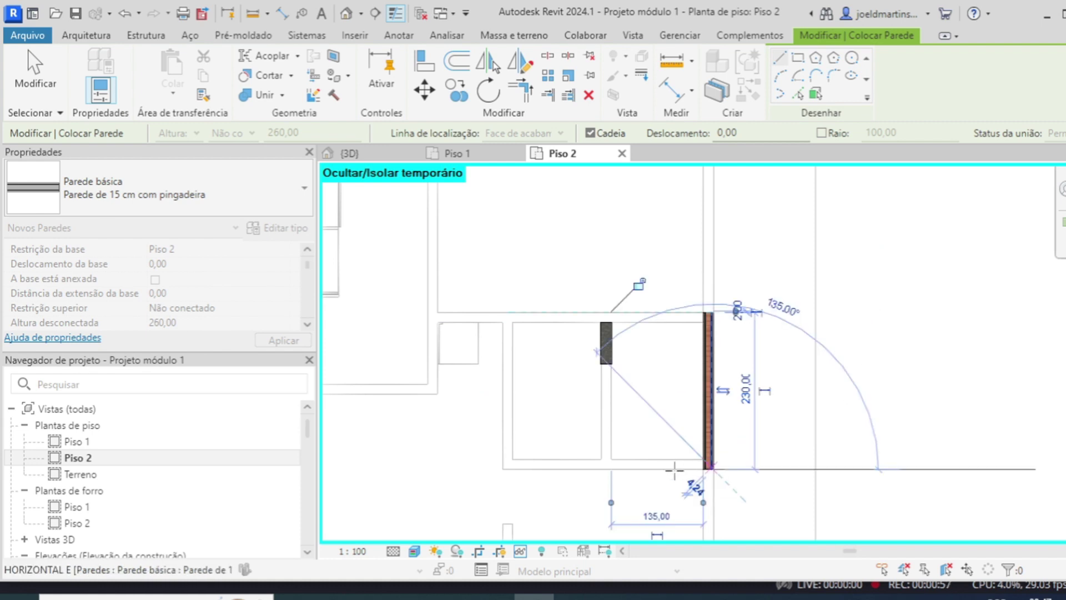
pyautogui.click(503, 469)
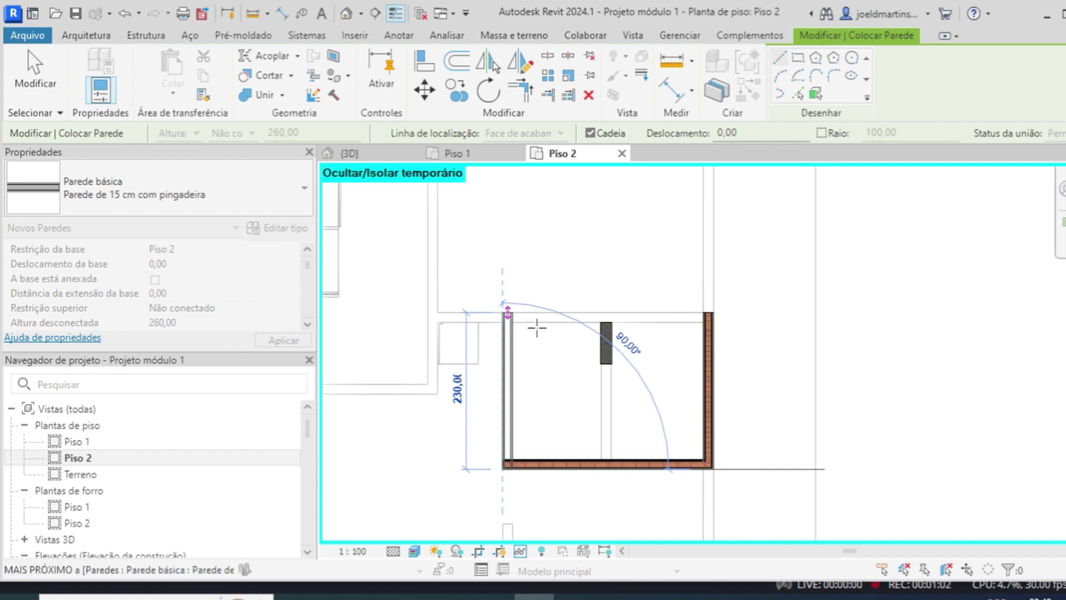
pyautogui.click(505, 313)
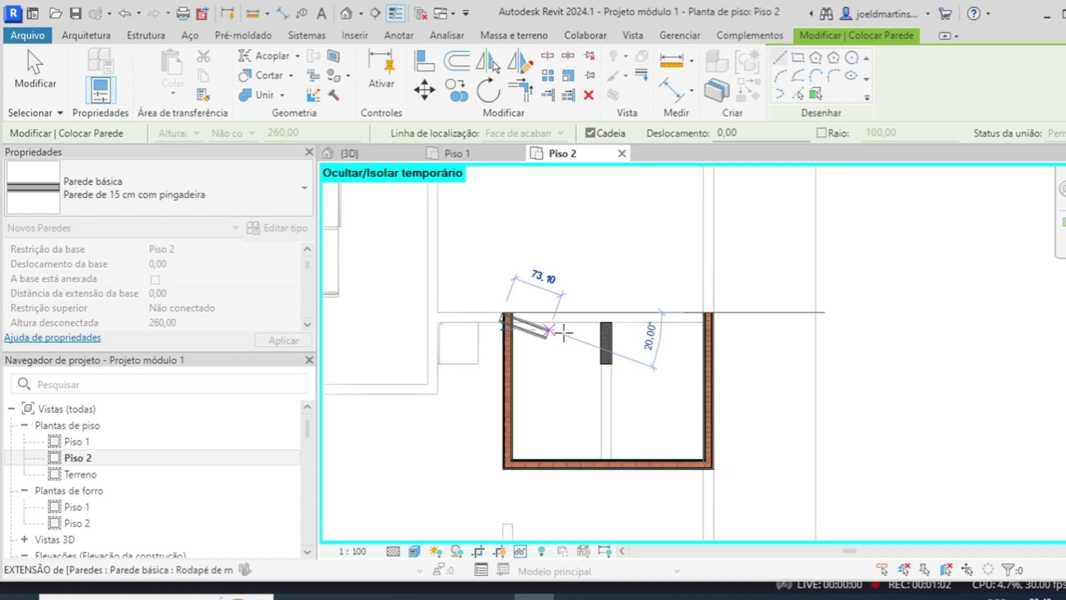
pyautogui.click(713, 313)
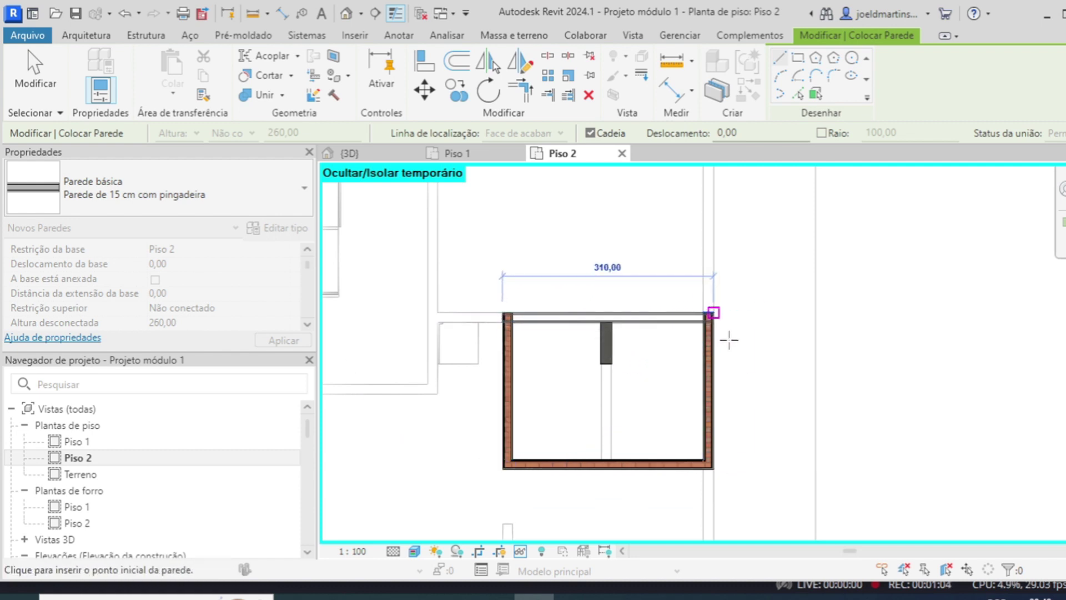
pyautogui.click(400, 157)
pyautogui.scroll(5, 735, 280)
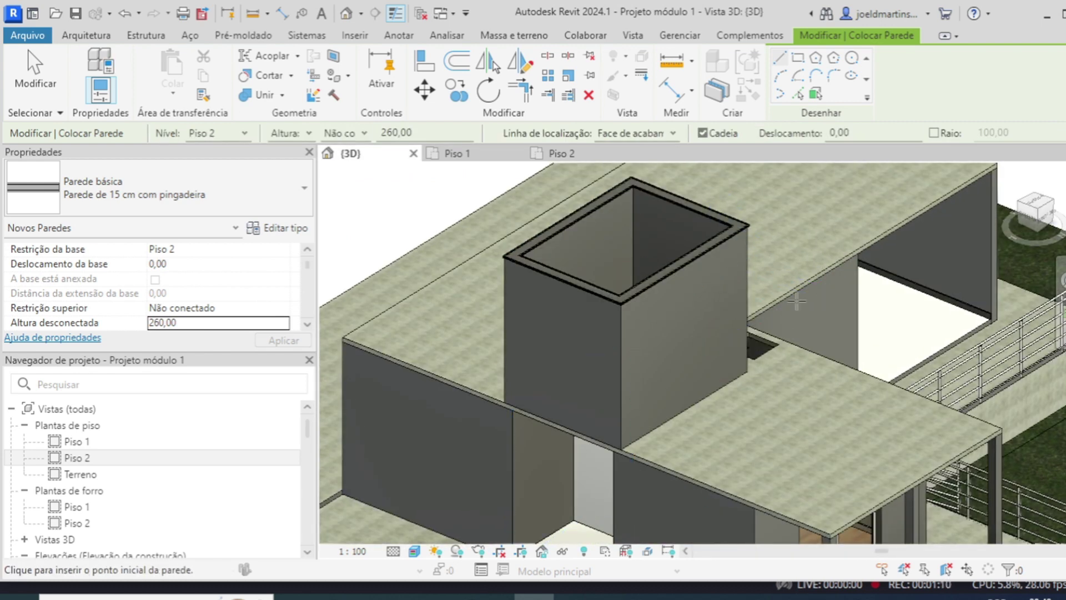
pyautogui.press('Escape')
pyautogui.scroll(-5, 762, 319)
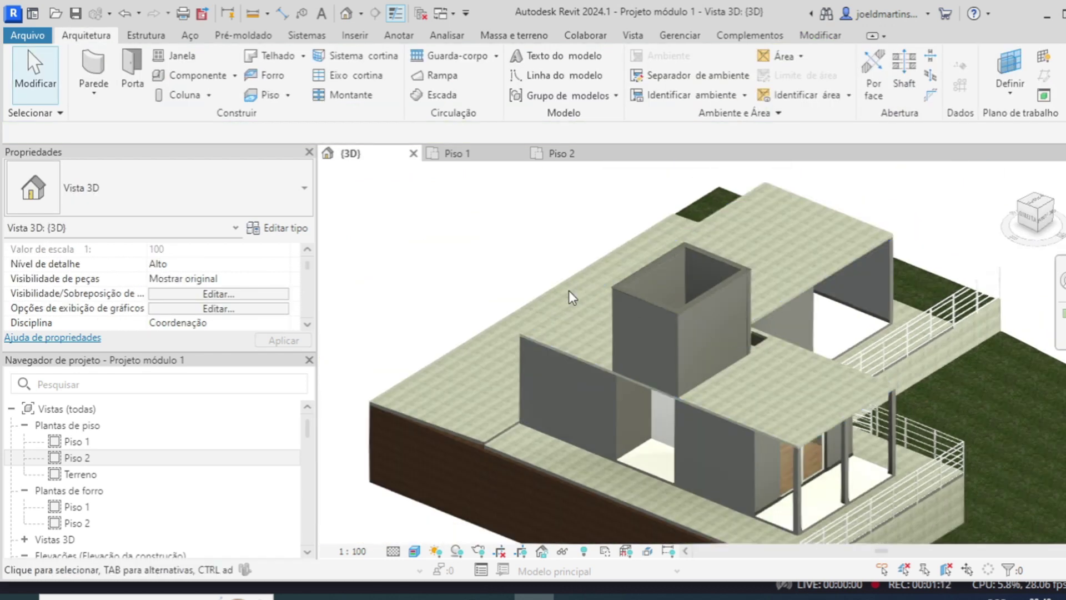
# Switch to the Piso 2 floor plan.
pyautogui.click(555, 155)
pyautogui.scroll(-4, 697, 369)
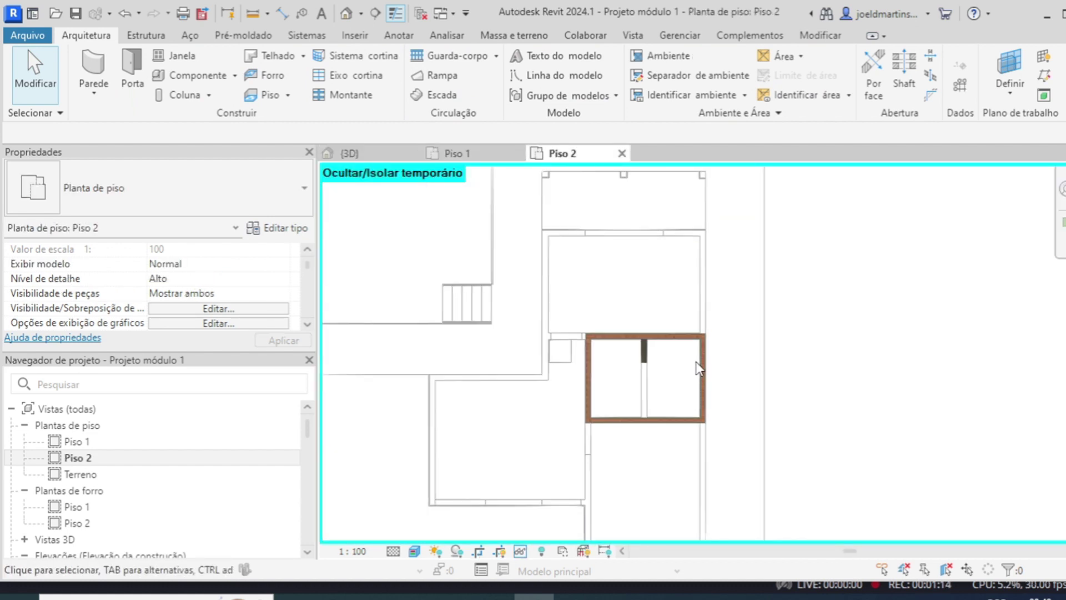
pyautogui.scroll(1, 716, 377)
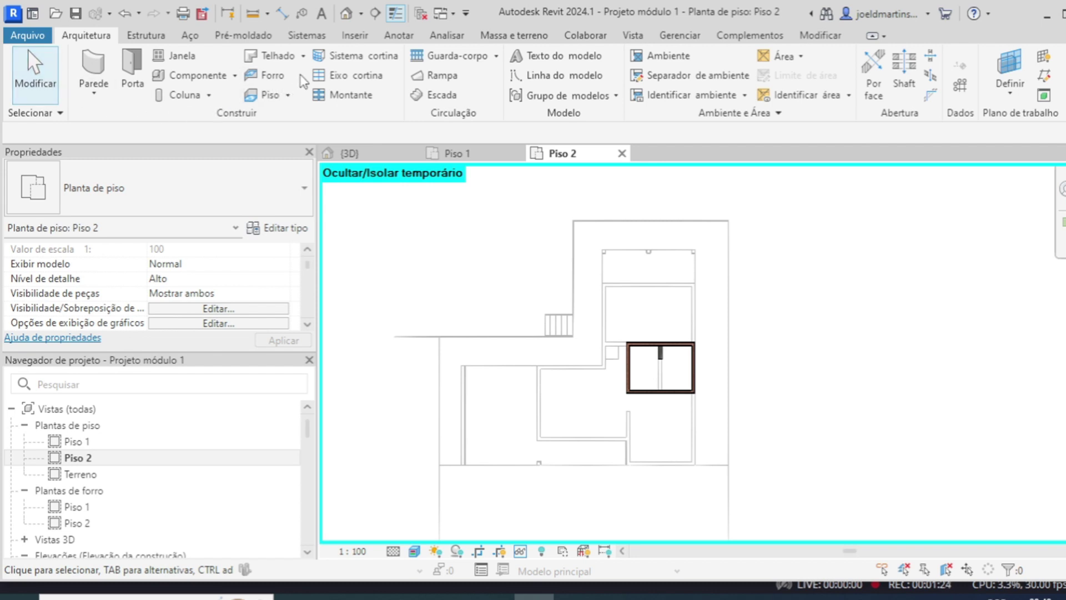
pyautogui.click(304, 56)
pyautogui.click(315, 94)
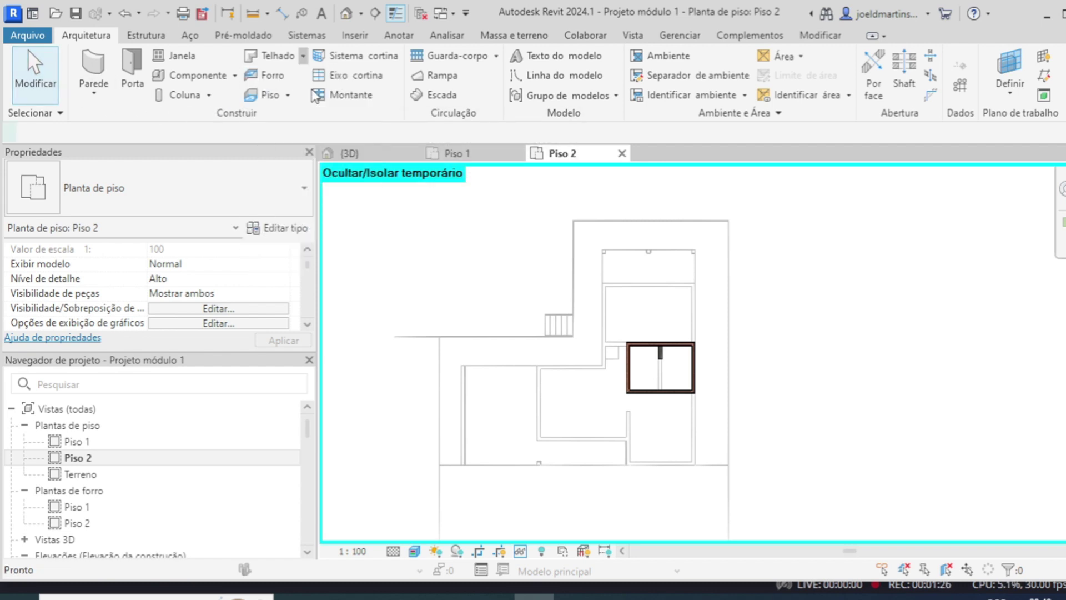
pyautogui.click(86, 35)
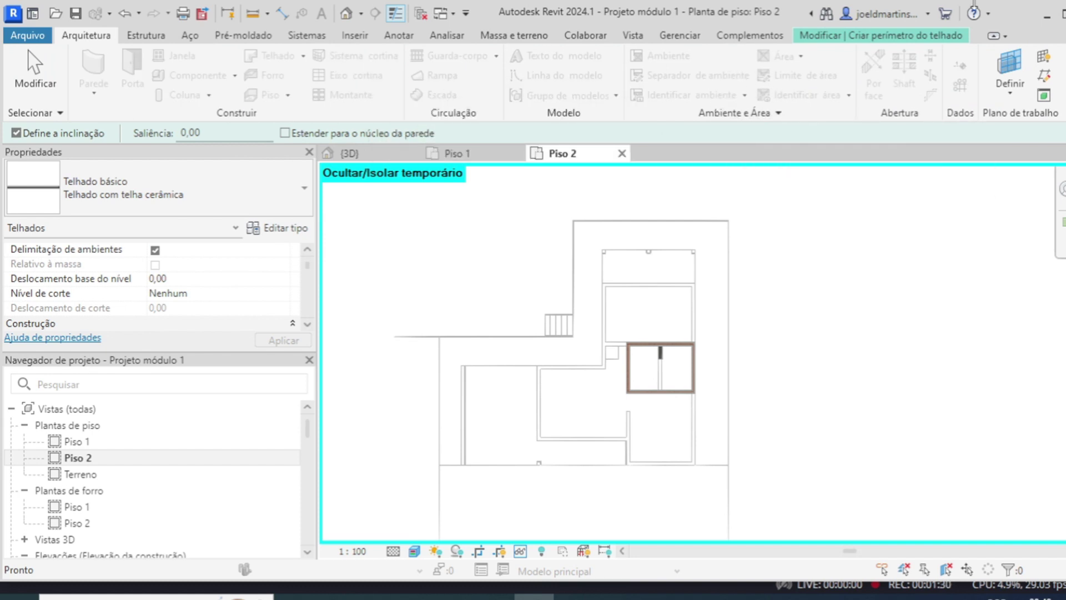
pyautogui.click(941, 40)
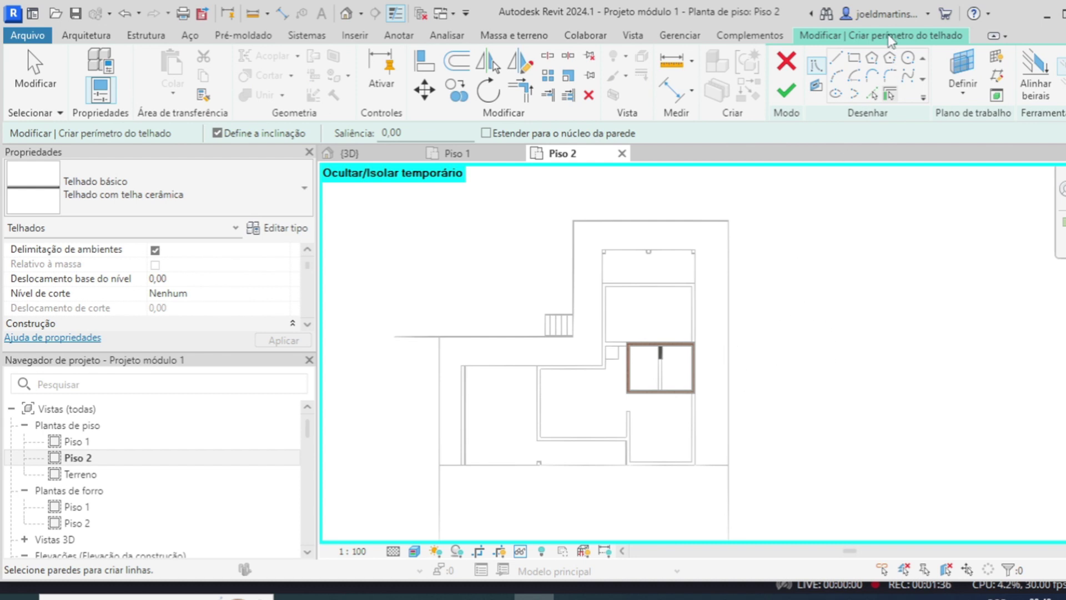
pyautogui.click(786, 62)
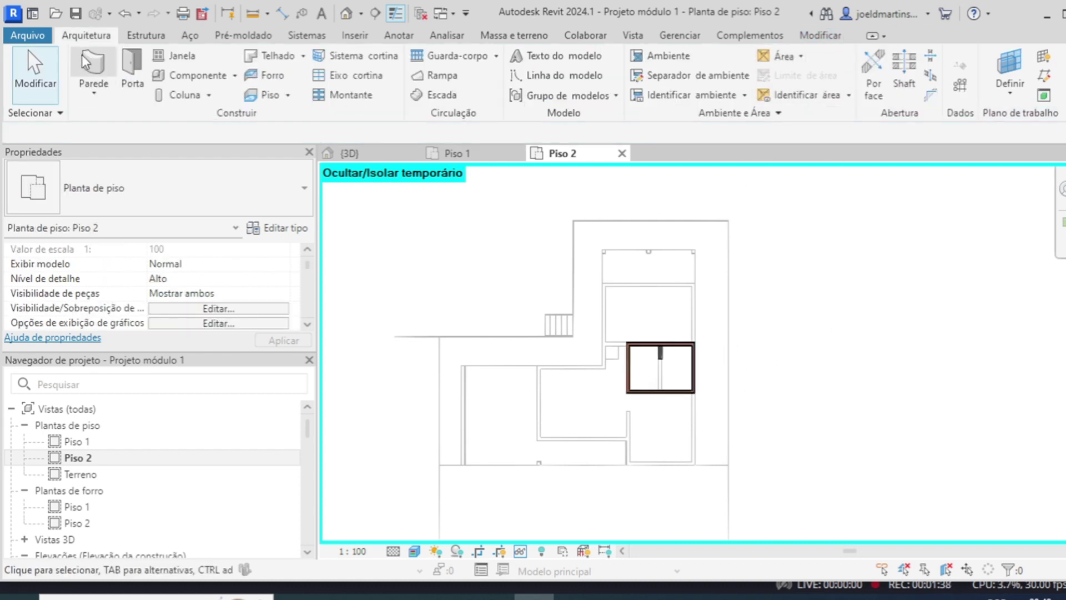
# Start a roof by footprint of type Vidraça inclinada: Engradamento para telhado cerâmico, using chained straight lines with an offset of 57.
pyautogui.click(303, 55)
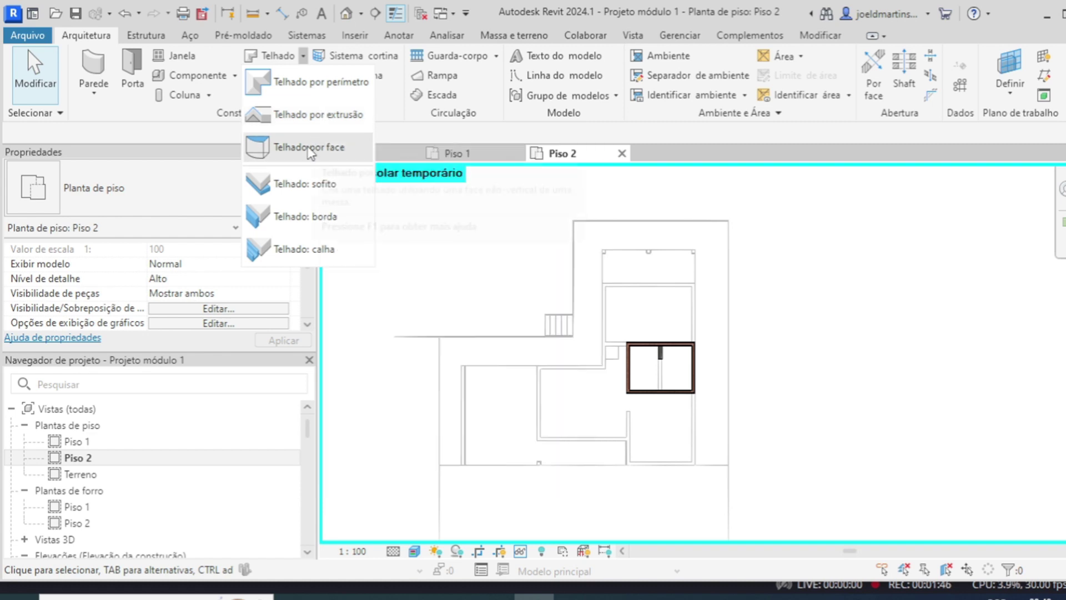
pyautogui.click(318, 87)
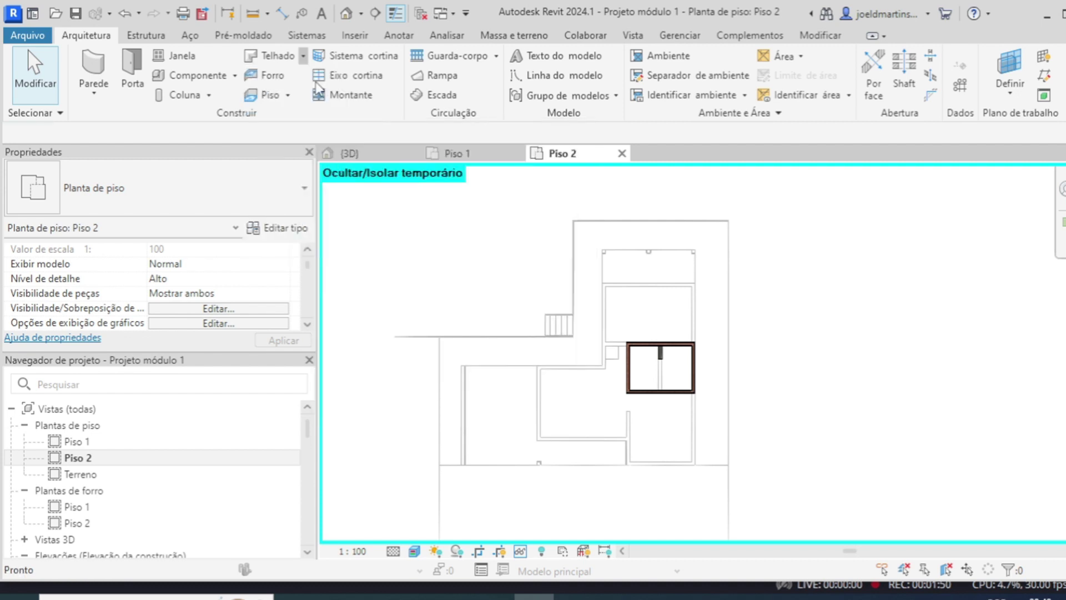
pyautogui.click(274, 198)
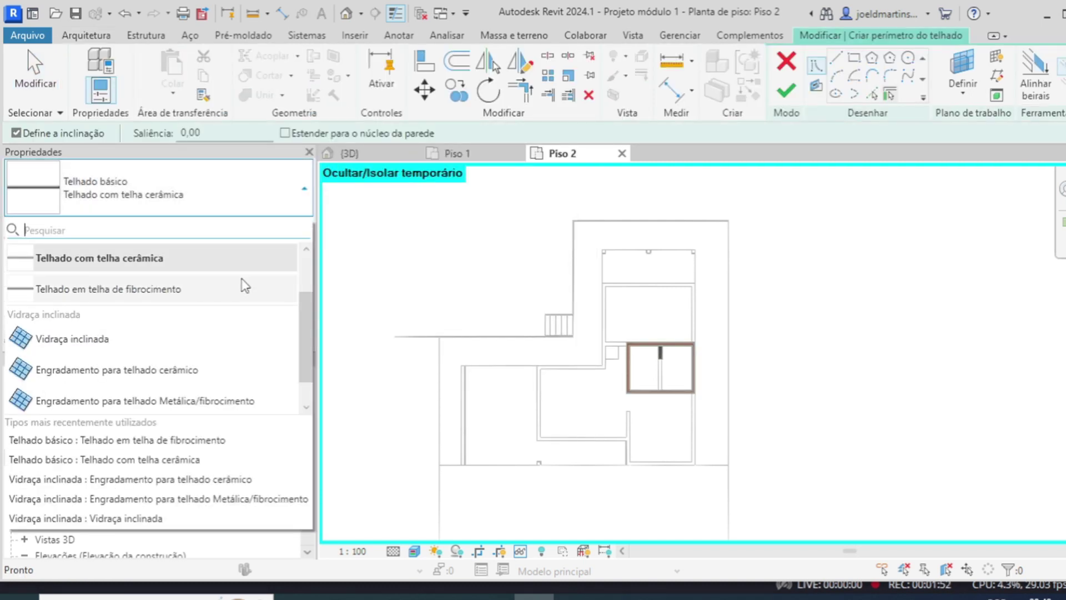
pyautogui.click(183, 370)
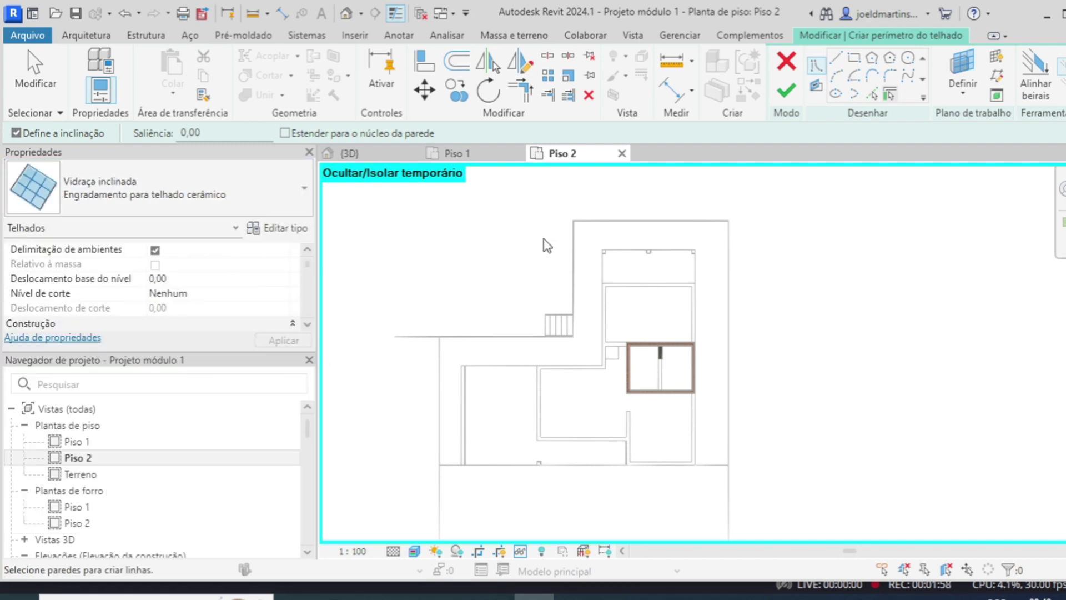
pyautogui.click(836, 61)
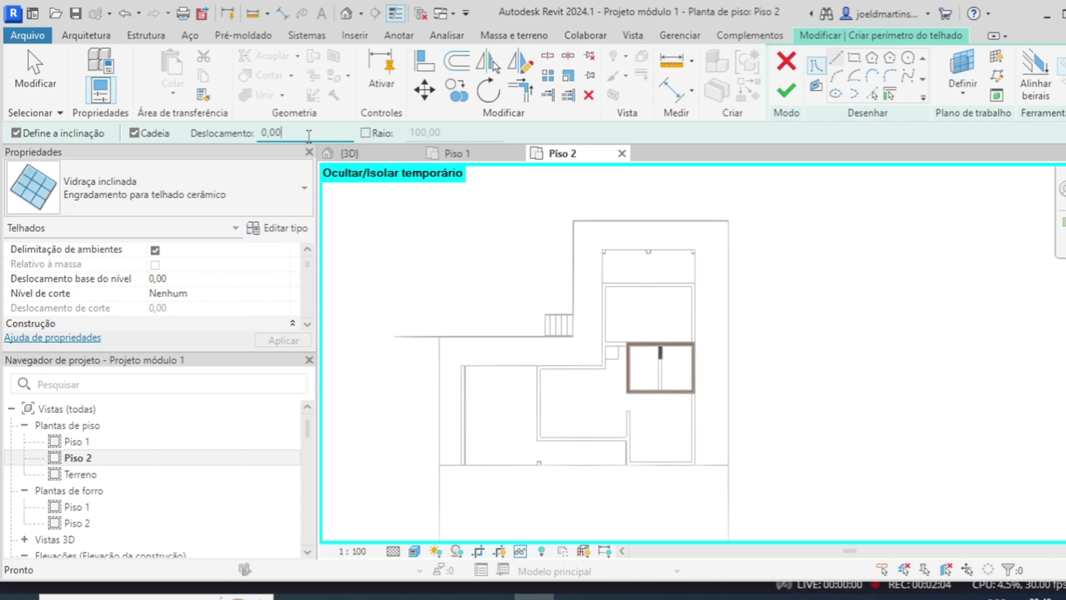
pyautogui.moveTo(308, 135); pyautogui.dragTo(243, 139)
pyautogui.write('58')
# Trace the slope-defining roof perimeter at the 57 offset outside the whole L-shaped house, following its outer walls and porch columns.
pyautogui.scroll(5, 694, 252)
pyautogui.click(702, 262)
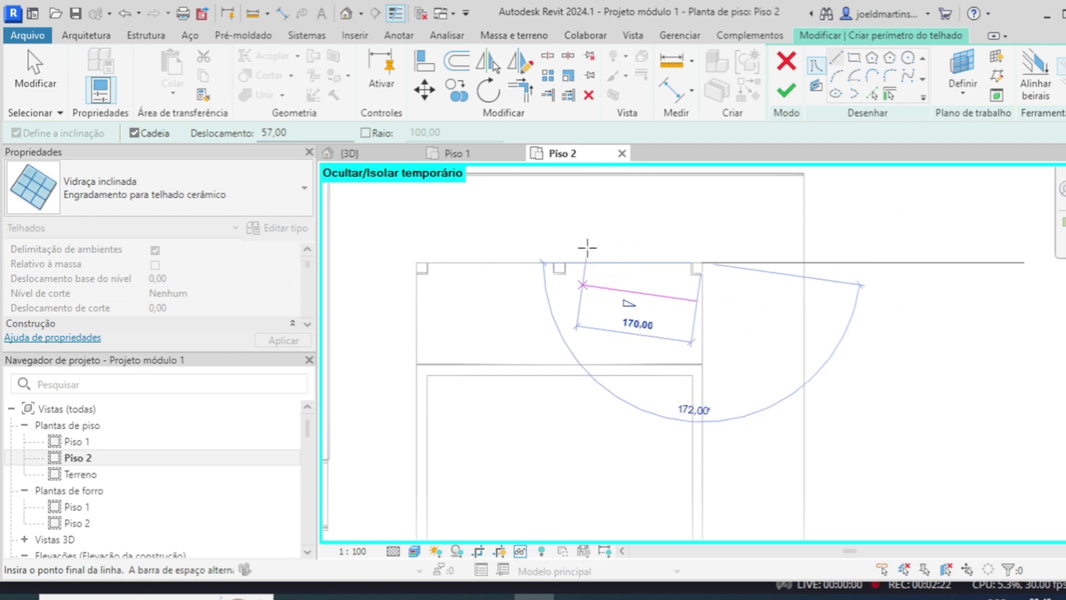
pyautogui.scroll(-3, 742, 324)
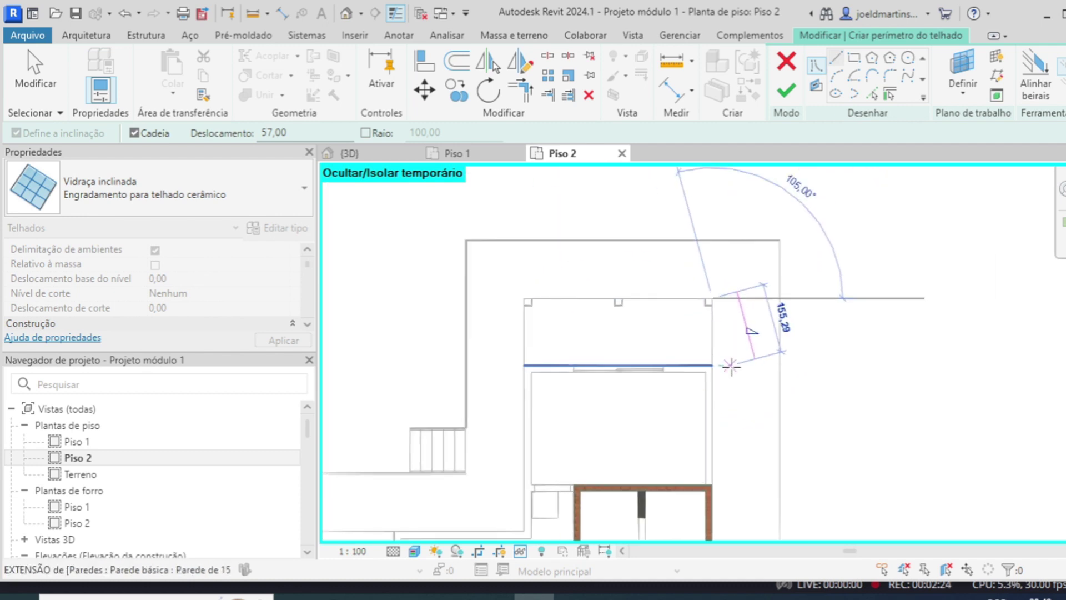
pyautogui.scroll(3, 730, 250)
pyautogui.scroll(-2, 738, 277)
pyautogui.scroll(1, 736, 295)
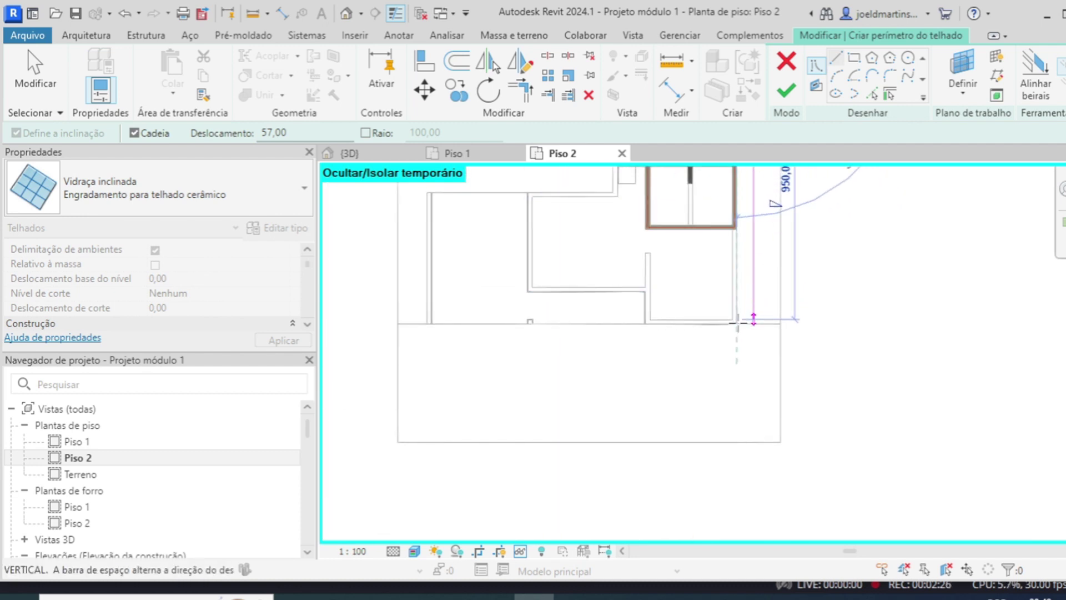
pyautogui.click(736, 324)
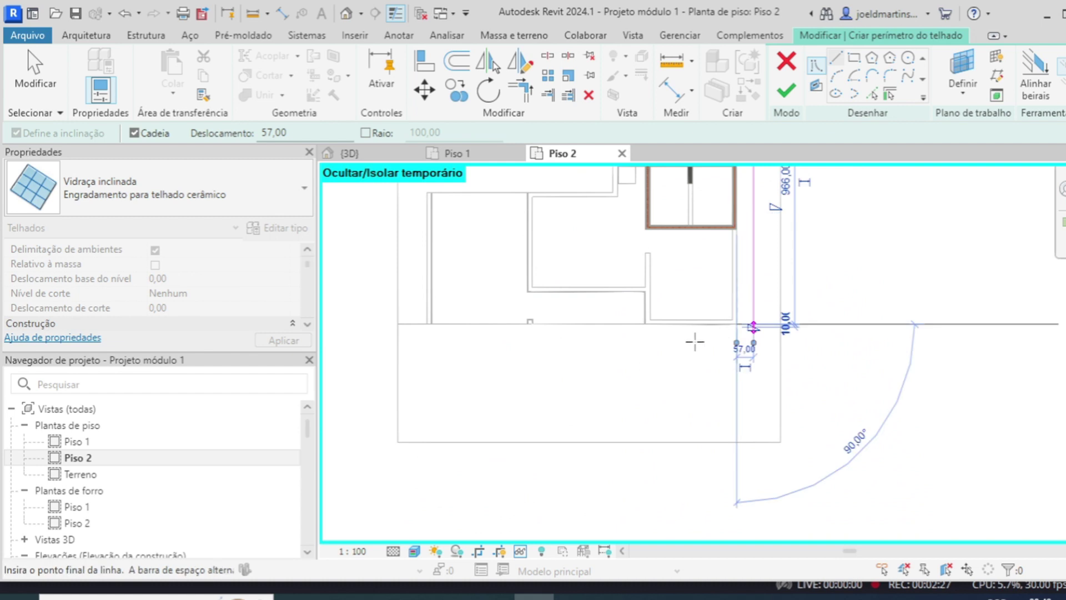
pyautogui.click(428, 323)
pyautogui.moveTo(430, 319); pyautogui.dragTo(432, 433, button='middle')
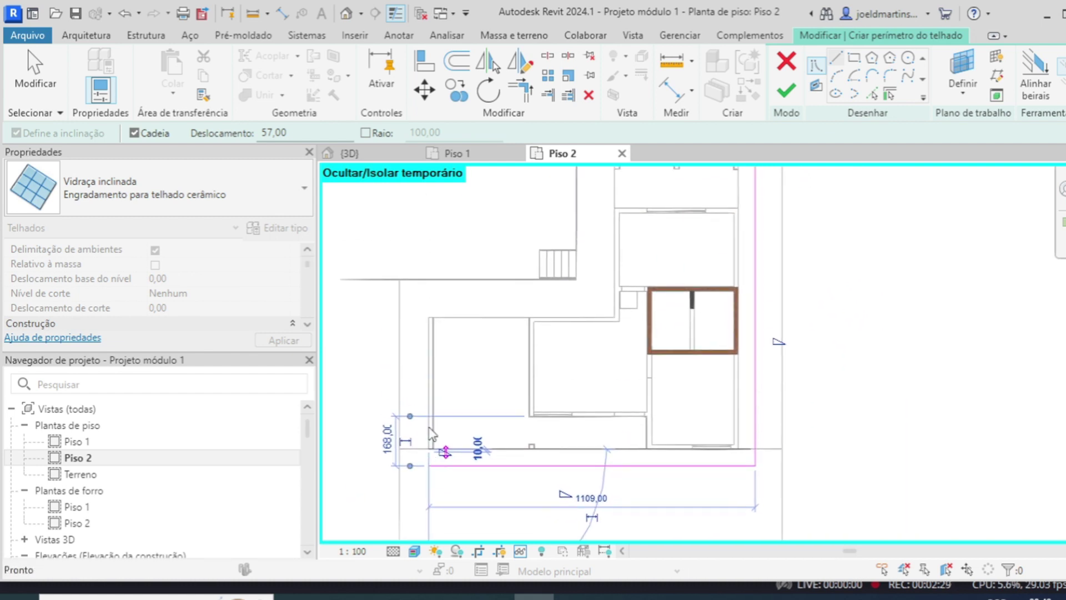
pyautogui.click(429, 317)
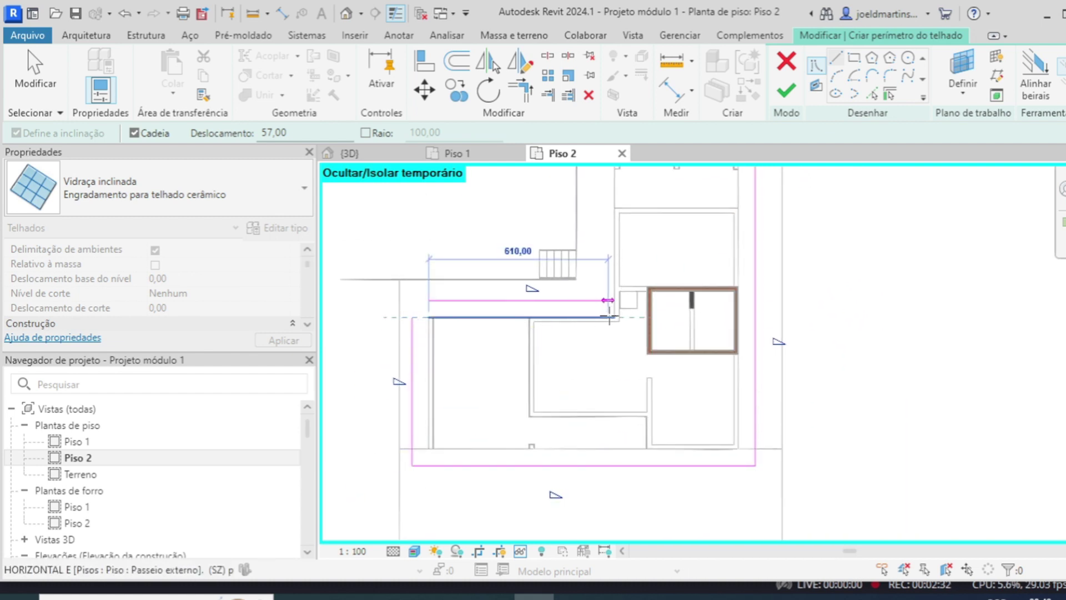
pyautogui.moveTo(615, 168); pyautogui.dragTo(604, 329, button='middle')
pyautogui.click(744, 325)
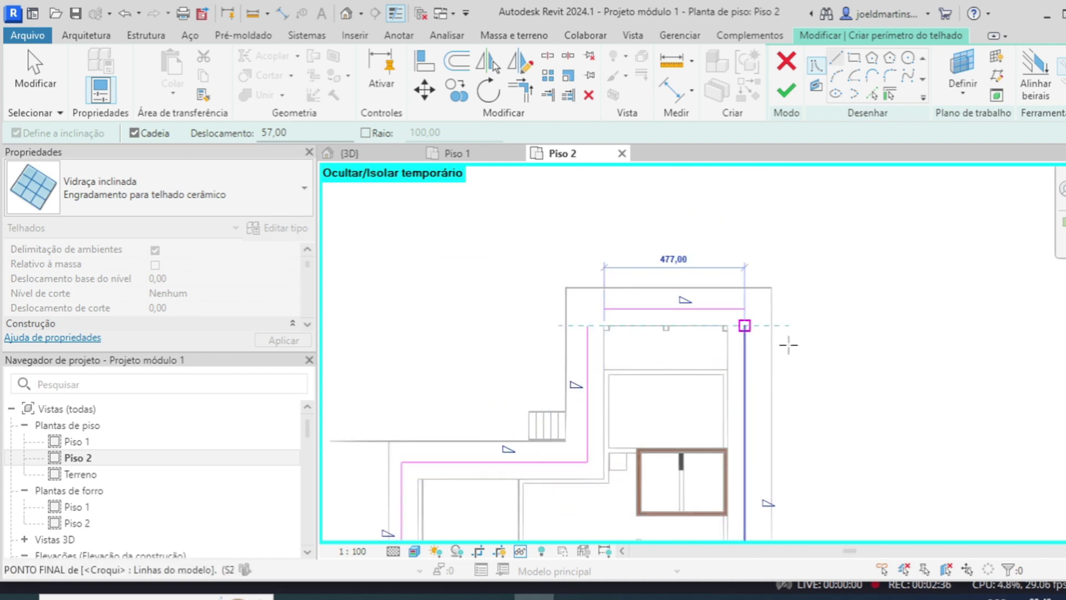
pyautogui.press('Escape')
pyautogui.press('Escape')
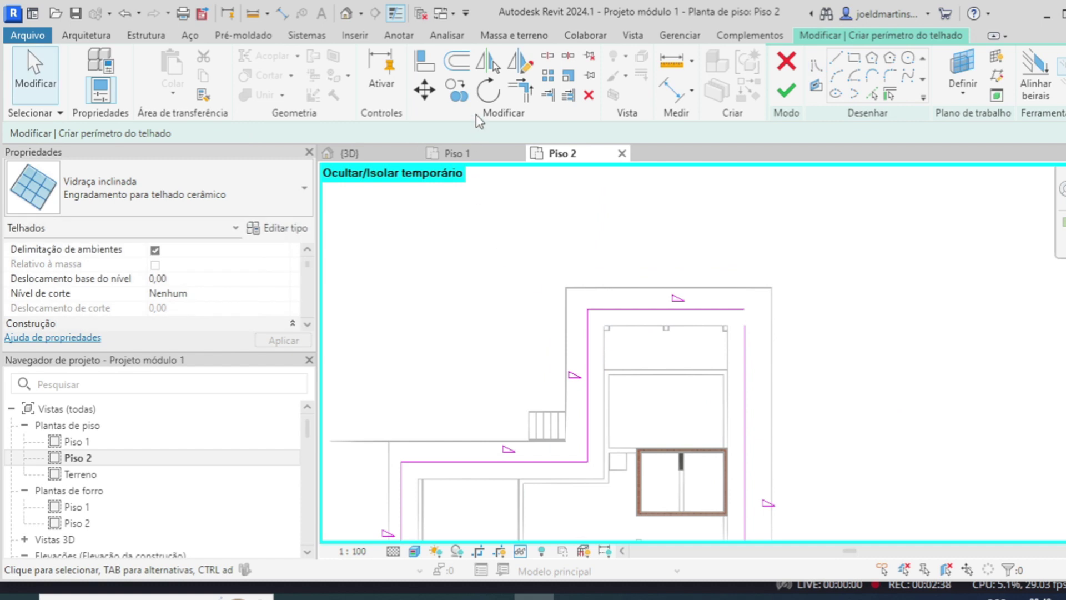
# Trim the upper and right-hand roof perimeter lines to each other so the open corner closes.
pyautogui.click(527, 95)
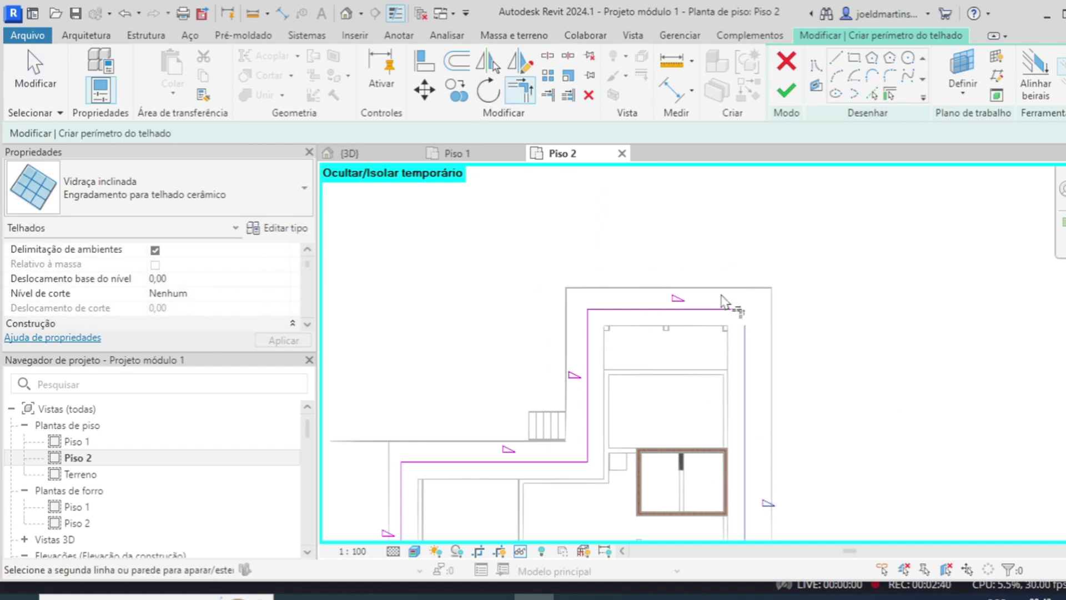
pyautogui.scroll(-3, 724, 317)
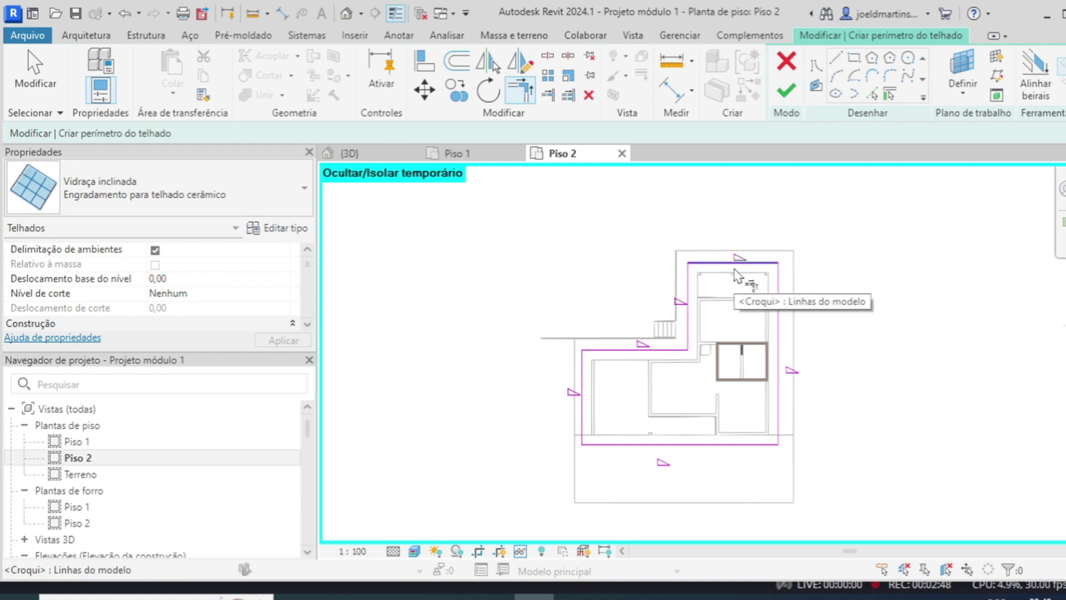
pyautogui.press('Escape')
# Select all six roof perimeter lines and open their slope value for editing.
pyautogui.moveTo(498, 224)
pyautogui.mouseDown()
pyautogui.moveTo(750, 405)
pyautogui.moveTo(862, 504)
pyautogui.mouseUp()
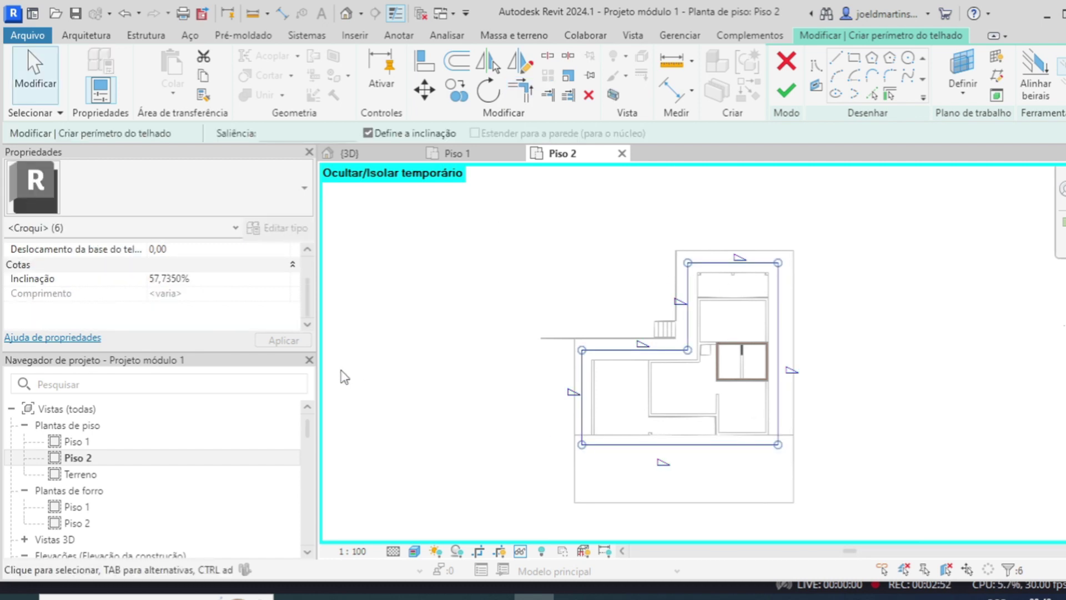
pyautogui.click(225, 294)
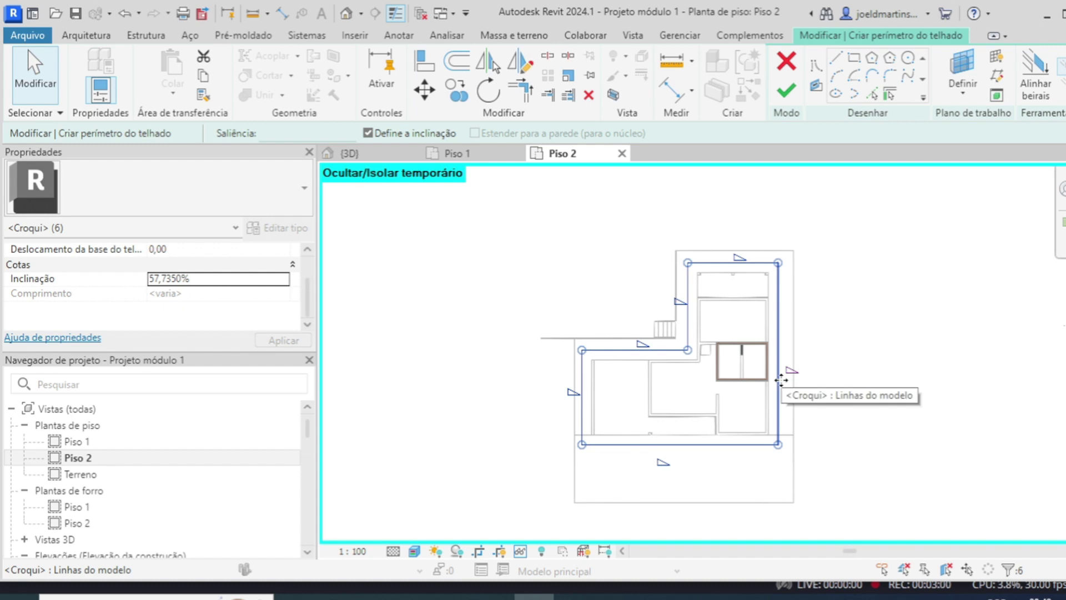
pyautogui.click(228, 278)
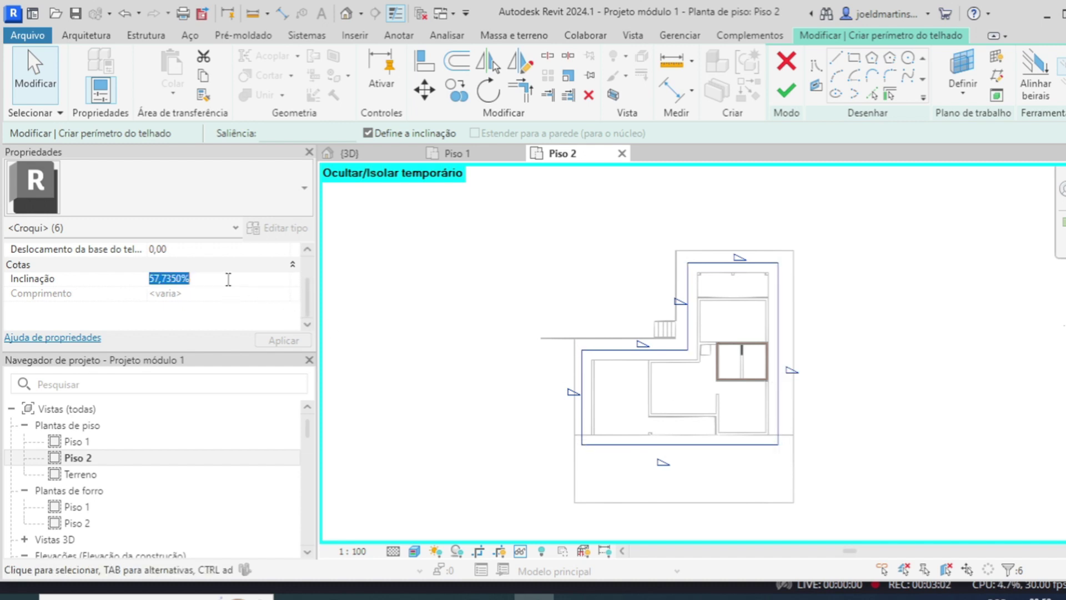
pyautogui.click(919, 309)
pyautogui.moveTo(523, 243)
pyautogui.mouseDown()
pyautogui.moveTo(811, 385)
pyautogui.moveTo(888, 459)
pyautogui.mouseUp()
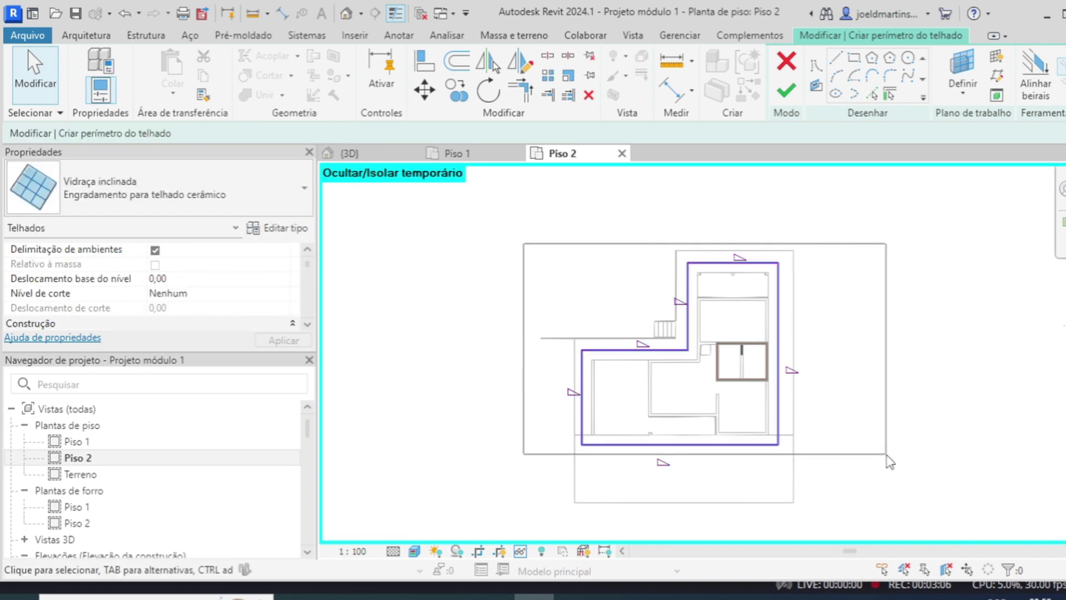
pyautogui.click(830, 419)
# Sketch a rectangle without slope on the outer faces of the small walled box, finish the roof and dismiss the save reminder.
pyautogui.scroll(3, 752, 372)
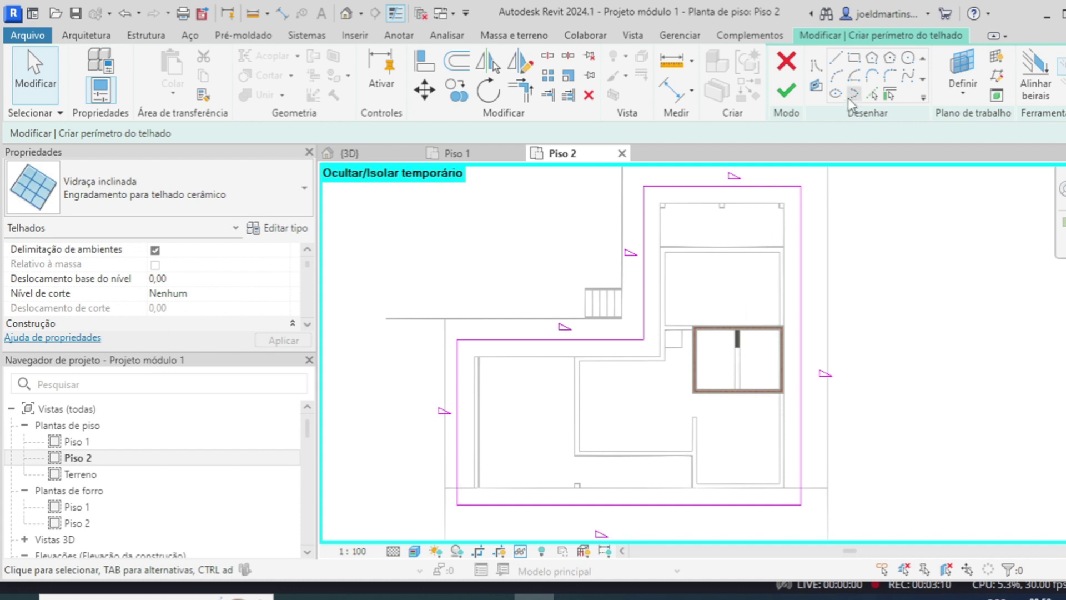
pyautogui.click(855, 76)
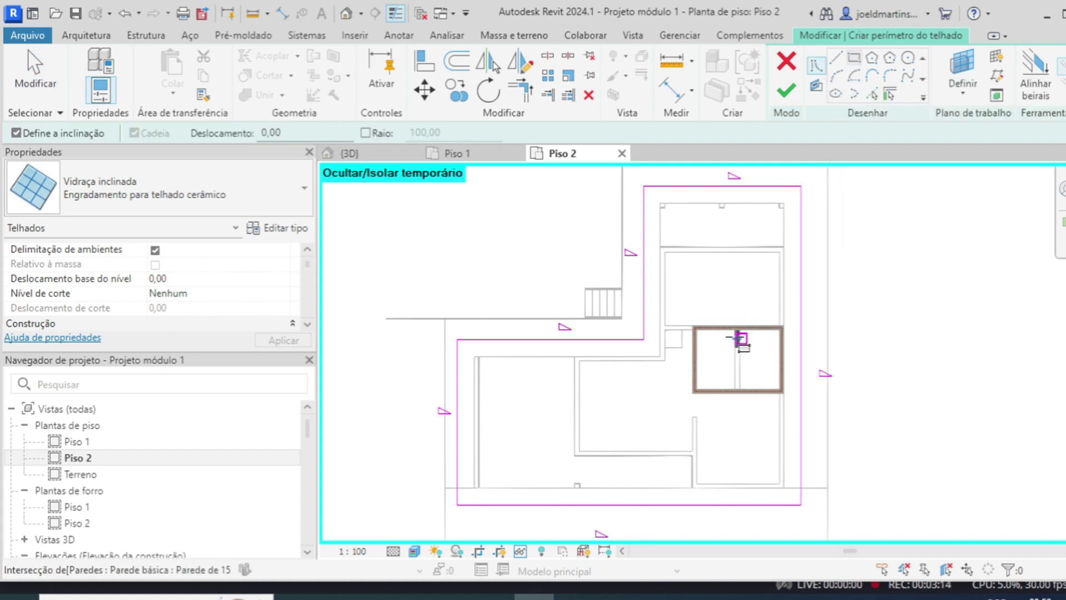
pyautogui.click(16, 132)
pyautogui.scroll(2, 669, 425)
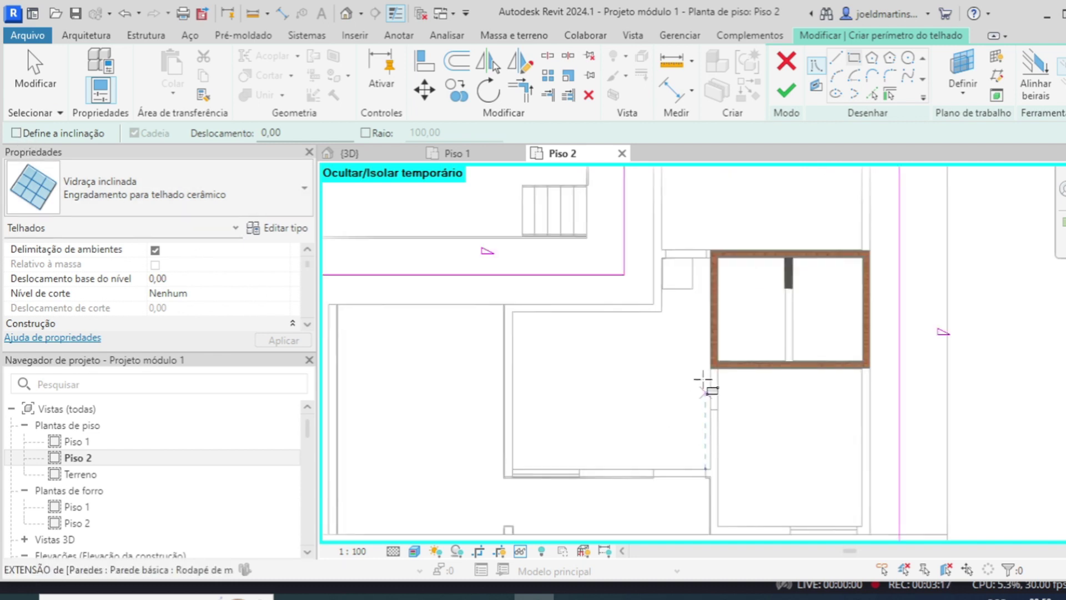
pyautogui.click(710, 250)
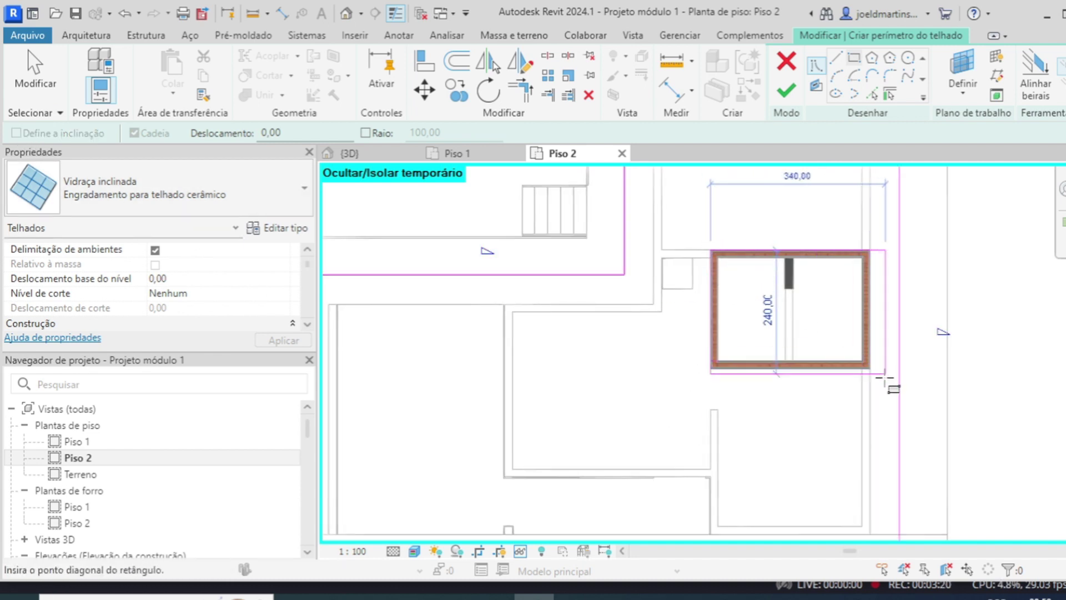
pyautogui.click(870, 368)
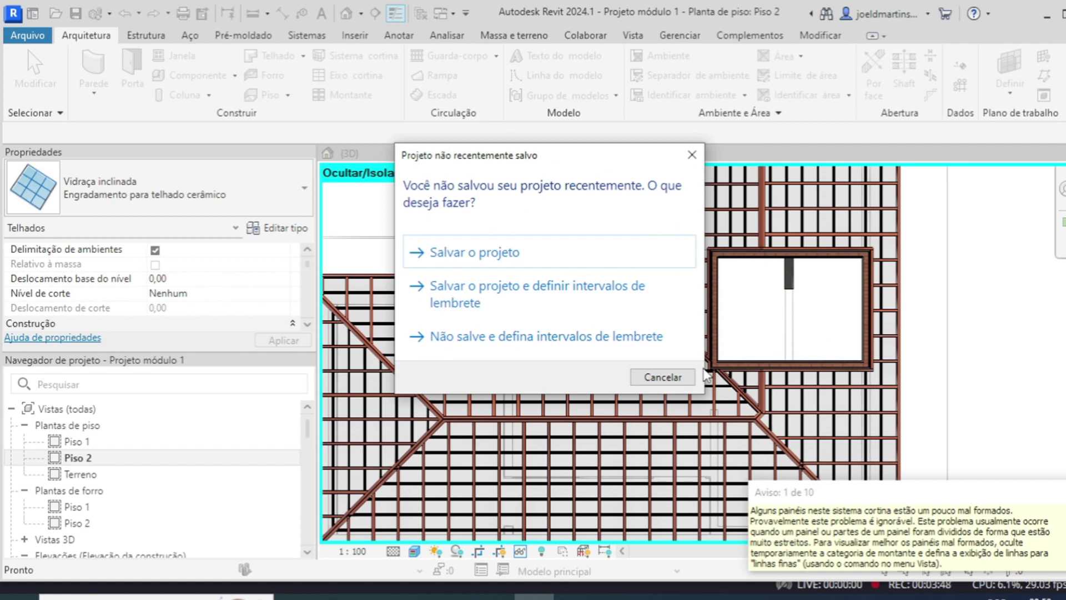
pyautogui.click(685, 380)
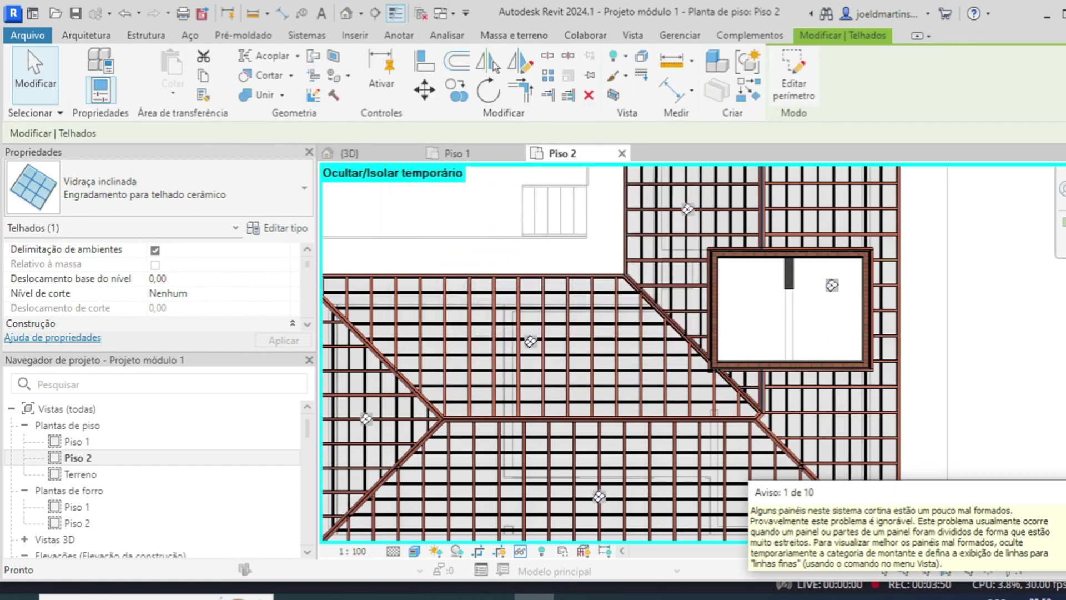
# Open the 3D view and examine the roof framing around the walled box.
pyautogui.scroll(-3, 938, 440)
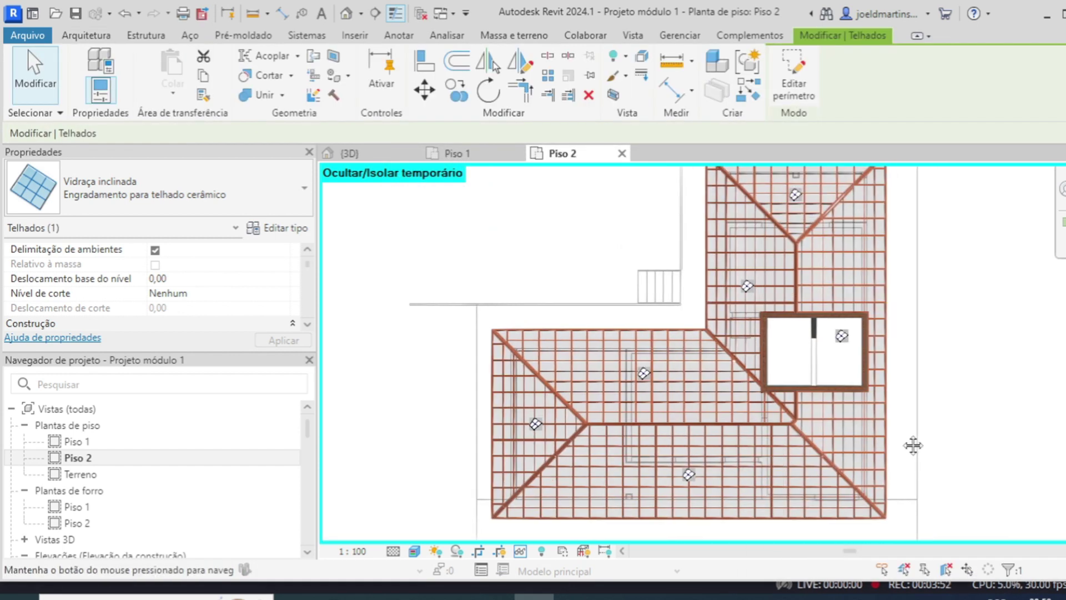
pyautogui.scroll(-2, 888, 443)
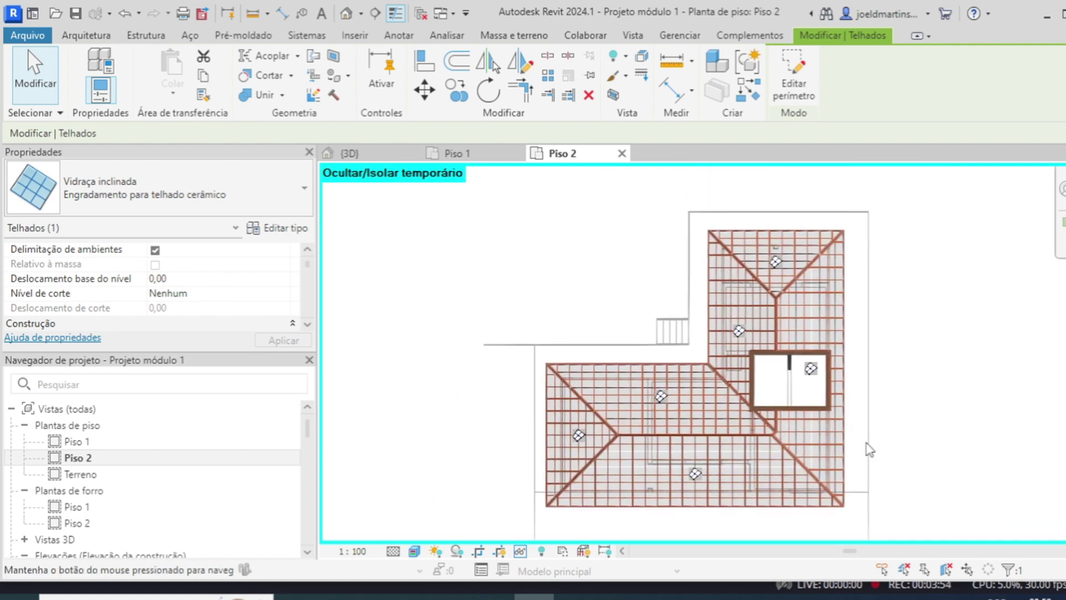
pyautogui.click(373, 155)
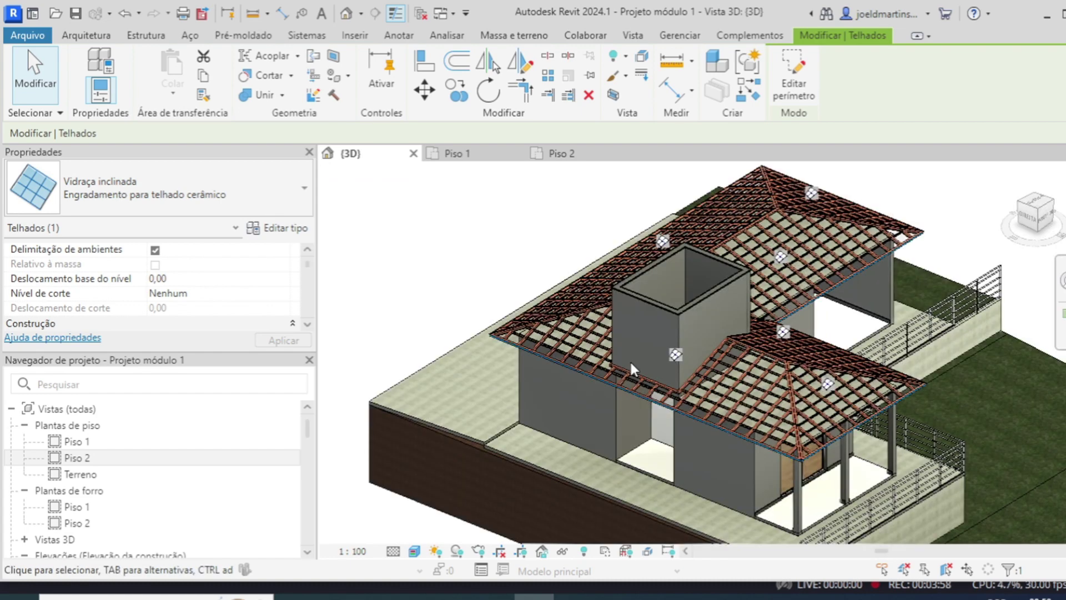
pyautogui.scroll(4, 819, 429)
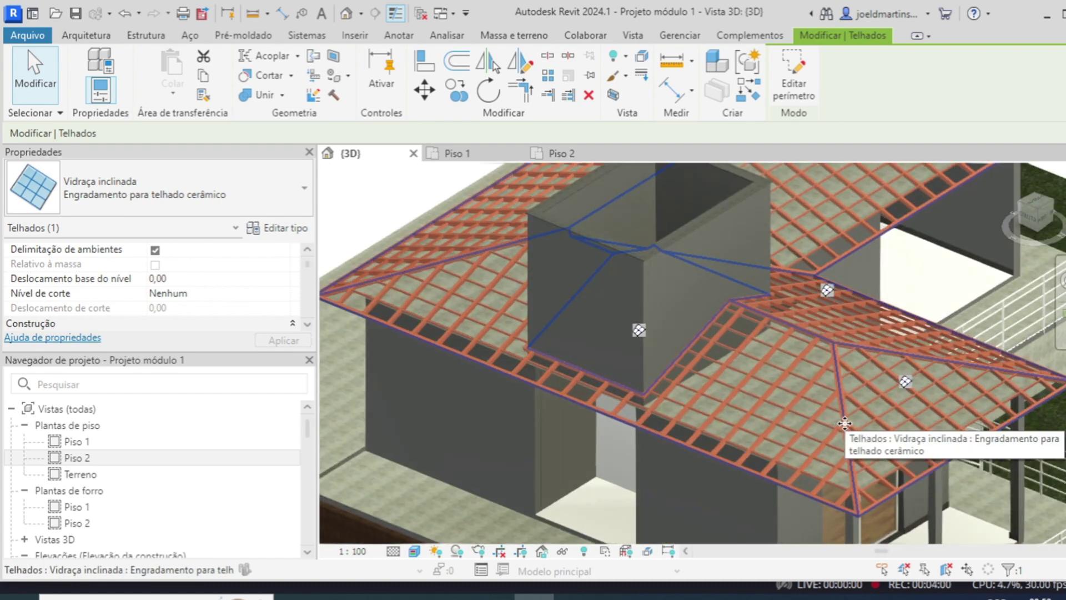
# Open the Piso 2 floor plan and temporarily hide the roof framework so the walls below can be traced.
pyautogui.scroll(2, 816, 414)
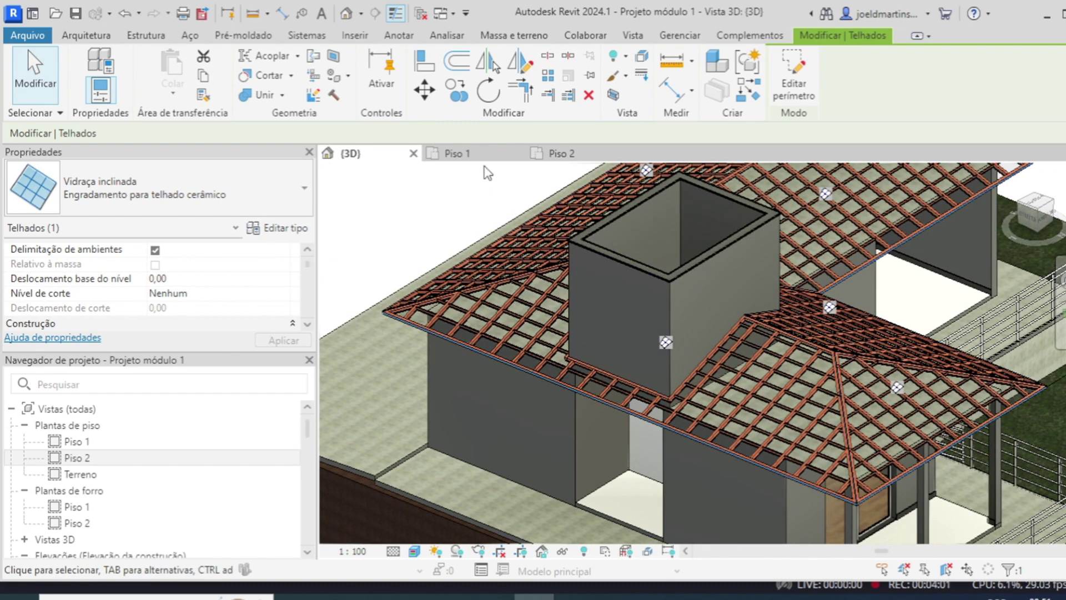
pyautogui.click(560, 154)
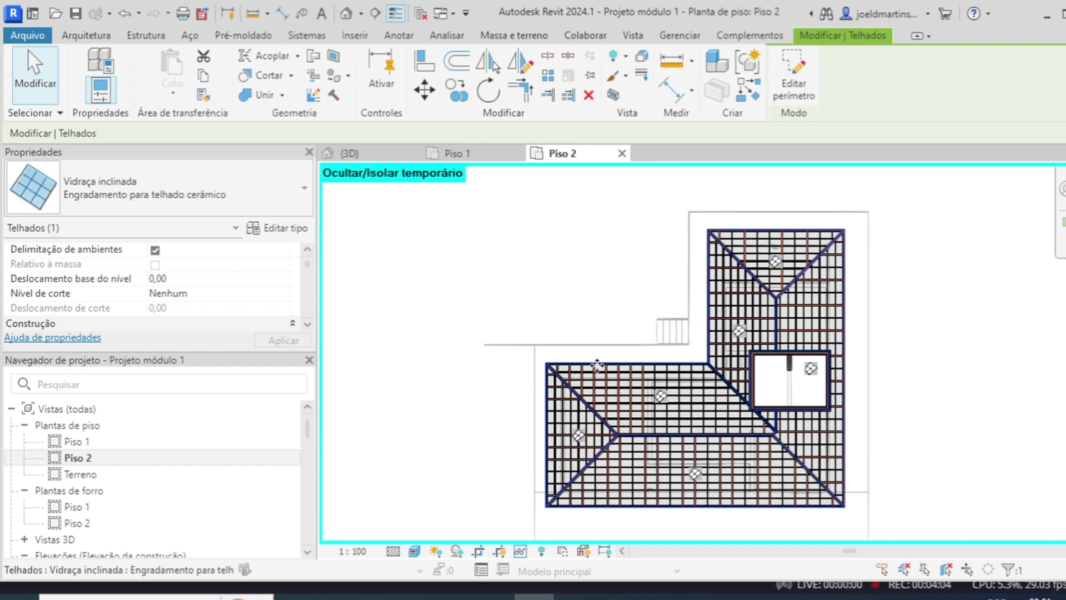
pyautogui.click(520, 550)
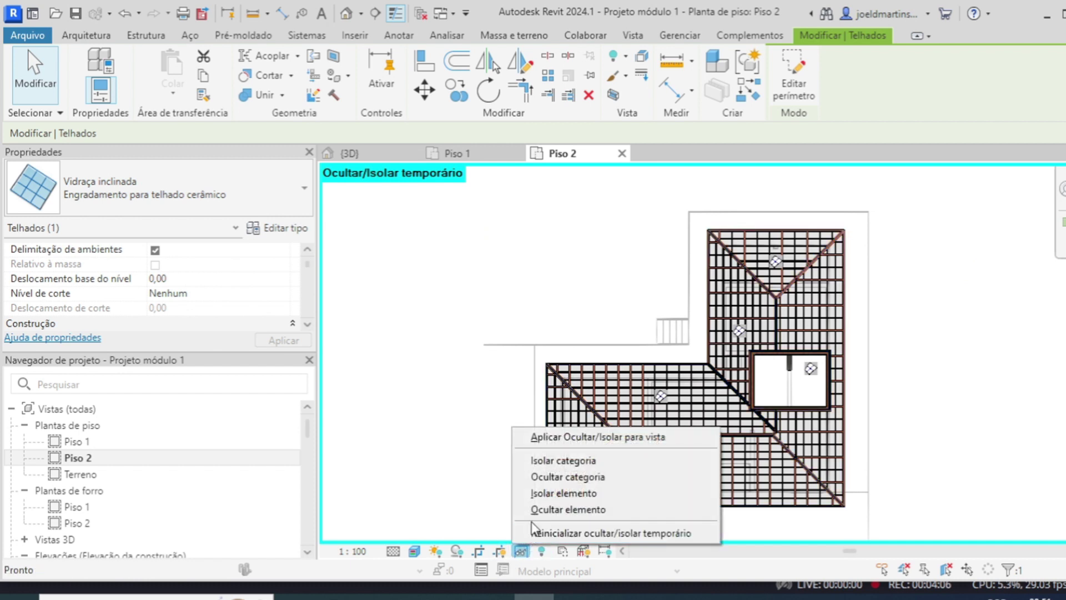
pyautogui.click(538, 515)
pyautogui.moveTo(645, 474); pyautogui.dragTo(560, 480, button='middle')
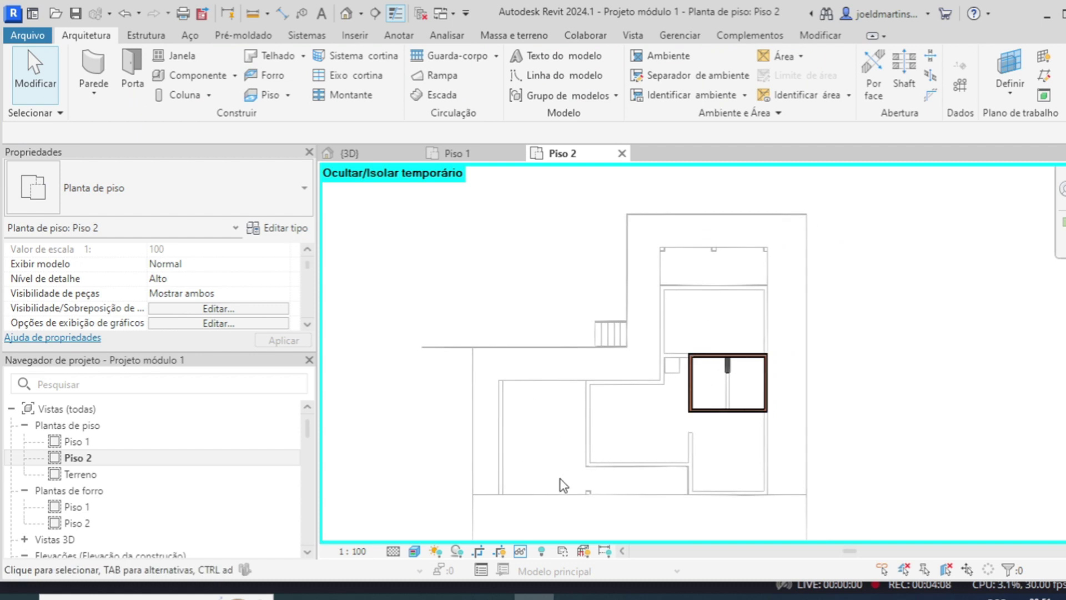
# Start a roof by footprint of type Telhado cerâmico, using straight lines that define slope with an offset of 60.
pyautogui.click(303, 56)
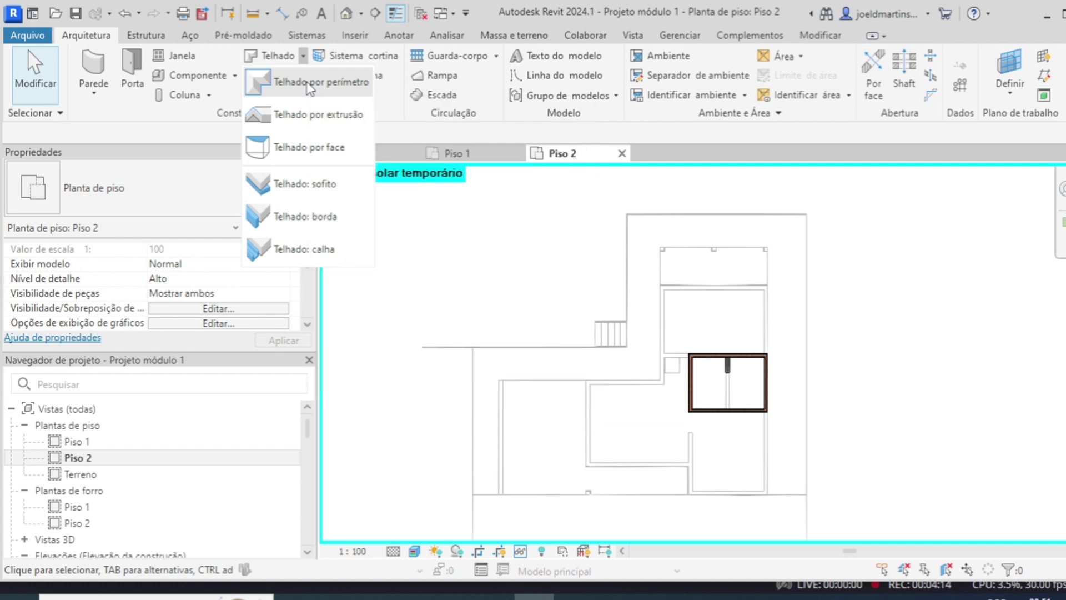
pyautogui.click(309, 83)
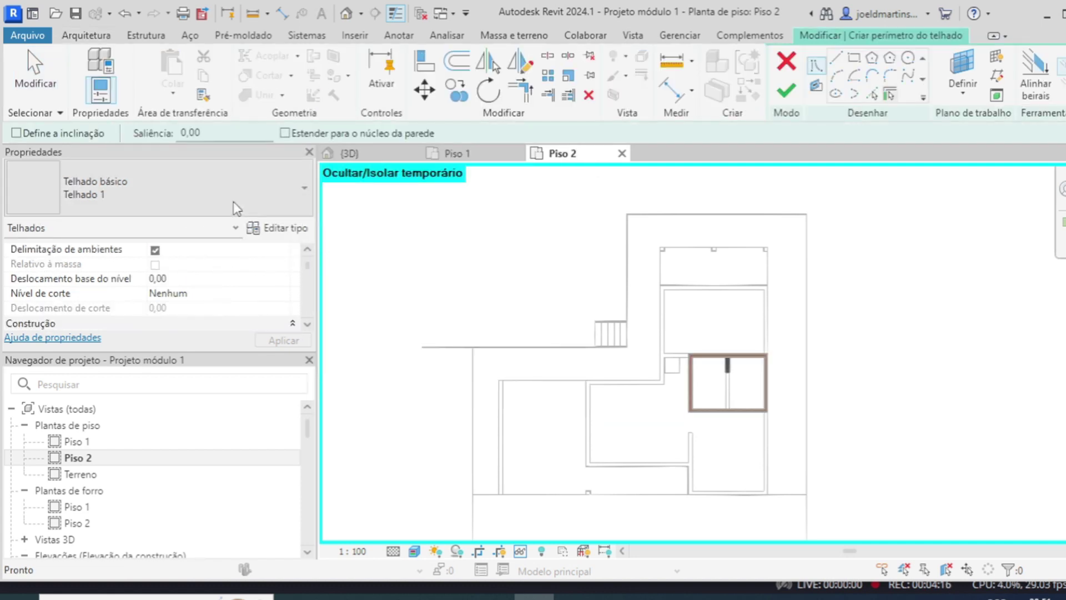
pyautogui.click(257, 202)
pyautogui.click(123, 299)
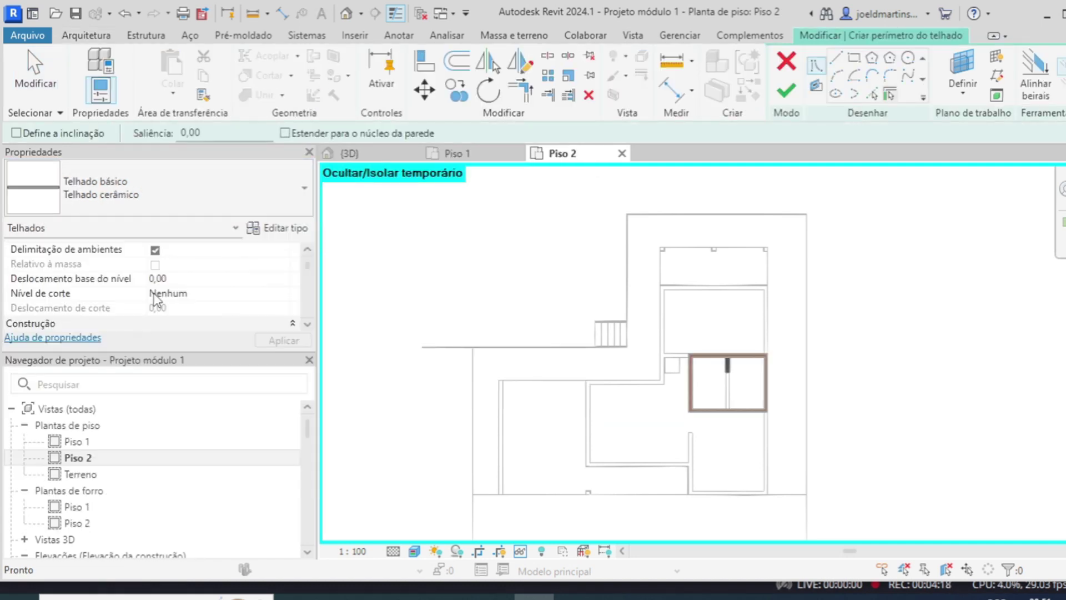
pyautogui.click(835, 58)
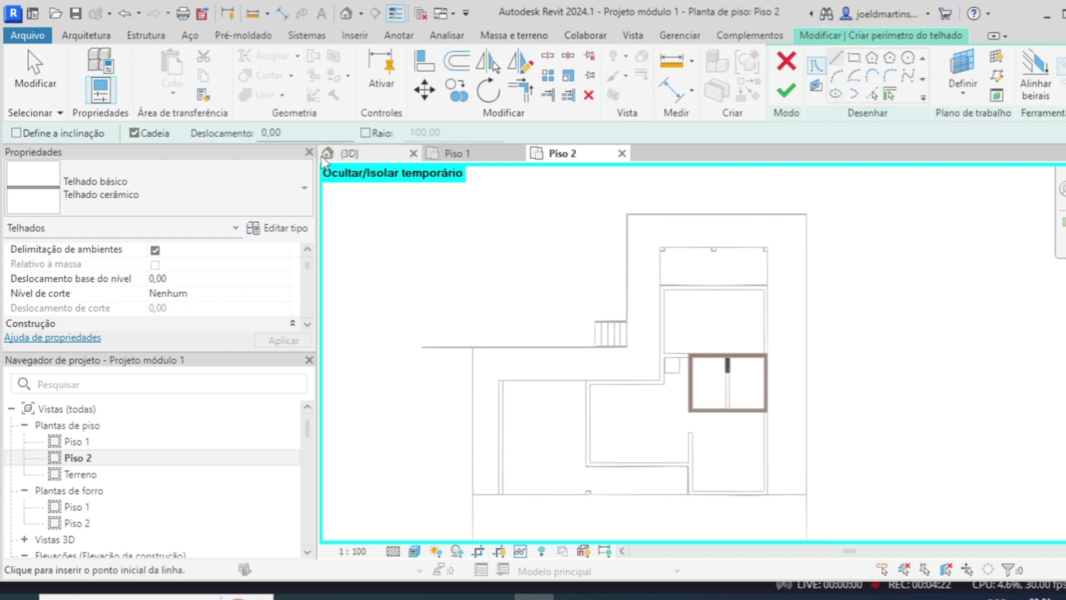
pyautogui.click(17, 133)
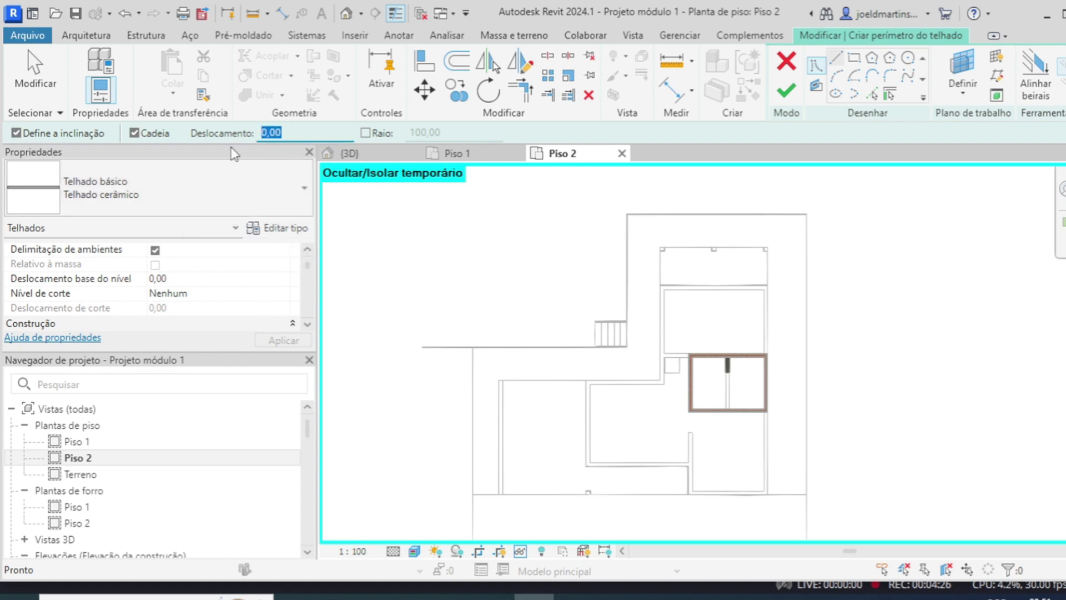
pyautogui.write('60')
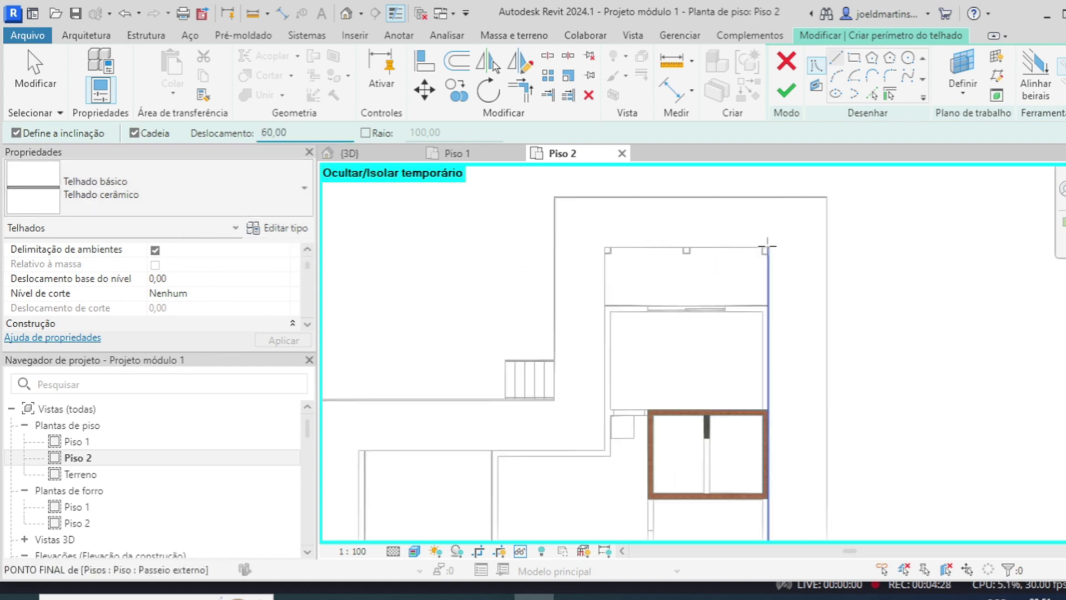
# Trace the L-shaped house outline corner by corner to sketch the six roof perimeter lines 60 outside the walls.
pyautogui.scroll(2, 766, 249)
pyautogui.click(766, 250)
pyautogui.moveTo(808, 377); pyautogui.dragTo(807, 173, button='middle')
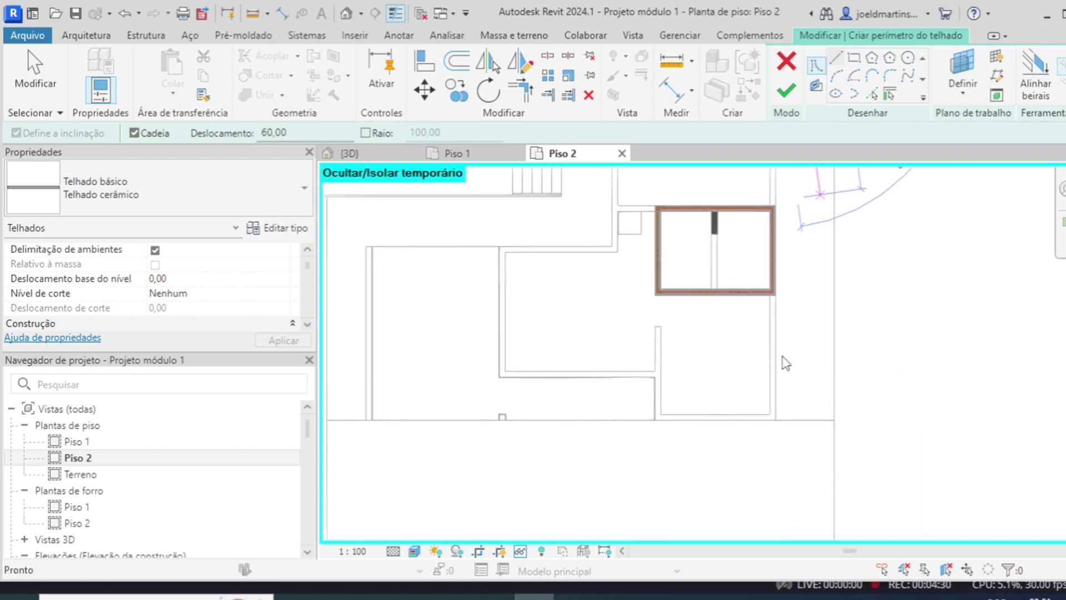
pyautogui.click(775, 419)
pyautogui.moveTo(347, 444); pyautogui.dragTo(551, 433, button='middle')
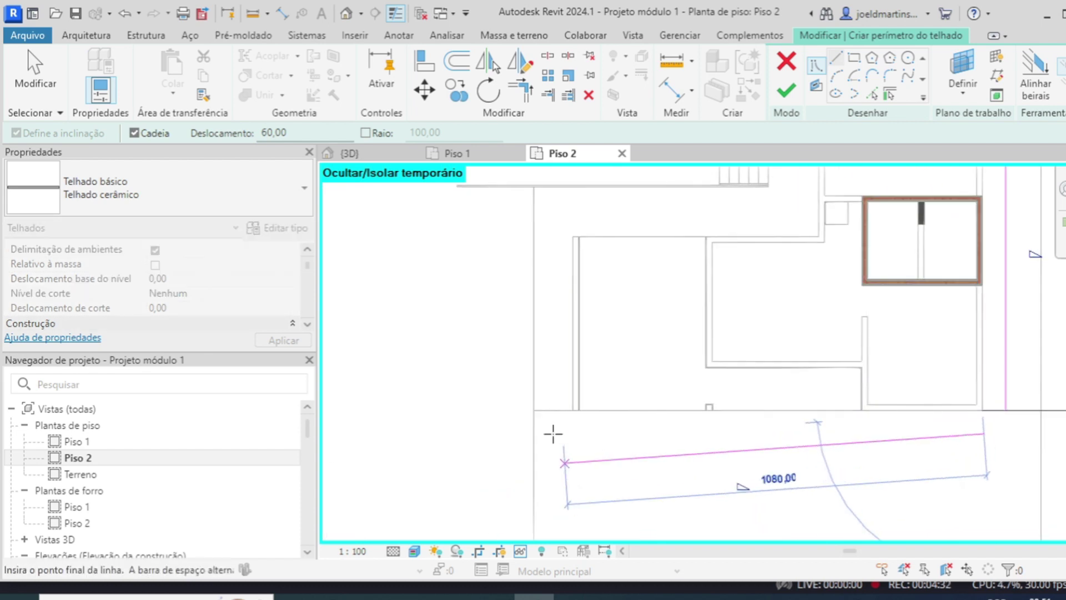
pyautogui.click(574, 388)
pyautogui.moveTo(555, 355); pyautogui.dragTo(519, 497, button='middle')
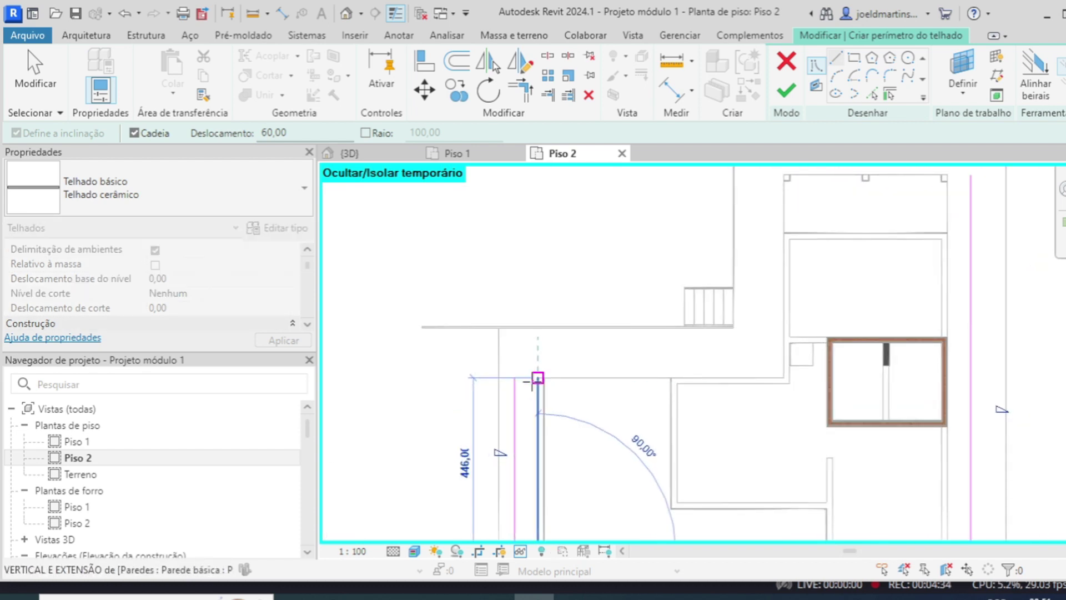
pyautogui.click(784, 382)
pyautogui.moveTo(784, 382); pyautogui.dragTo(763, 479, button='middle')
pyautogui.click(764, 272)
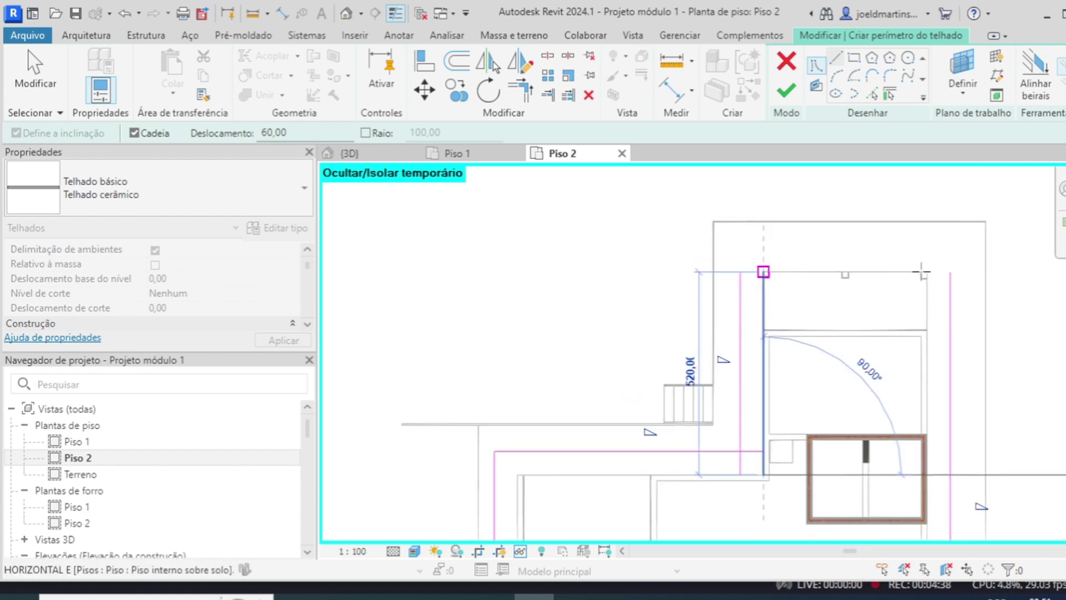
pyautogui.click(951, 272)
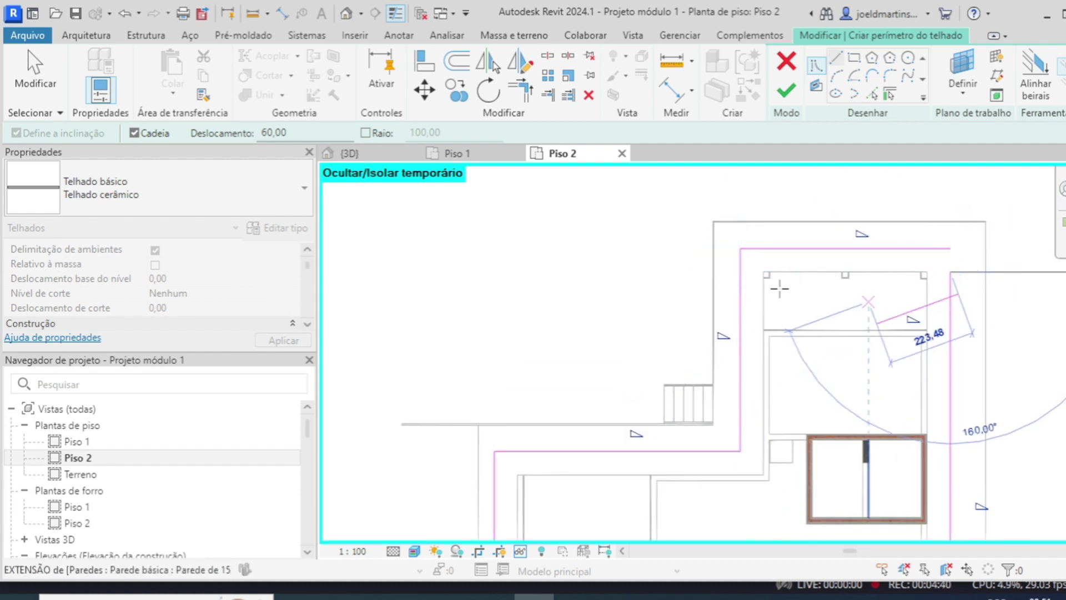
pyautogui.press('Escape')
pyautogui.press('Escape')
# Trim the right-hand and upper perimeter lines to each other to close the open corner of the ceramic roof sketch.
pyautogui.click(522, 96)
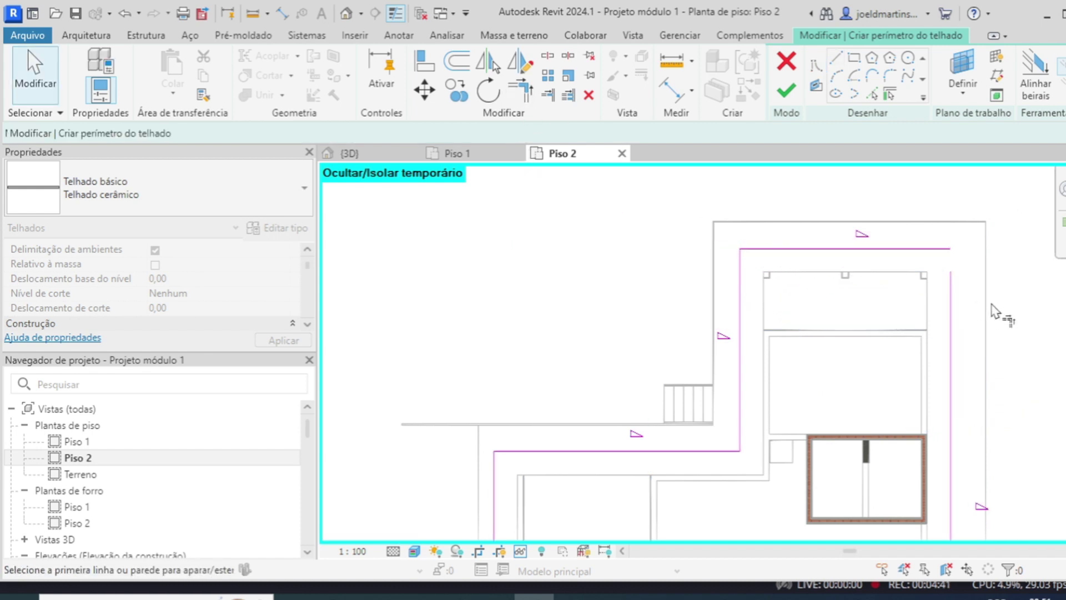
pyautogui.click(951, 297)
pyautogui.click(947, 259)
pyautogui.scroll(-2, 888, 263)
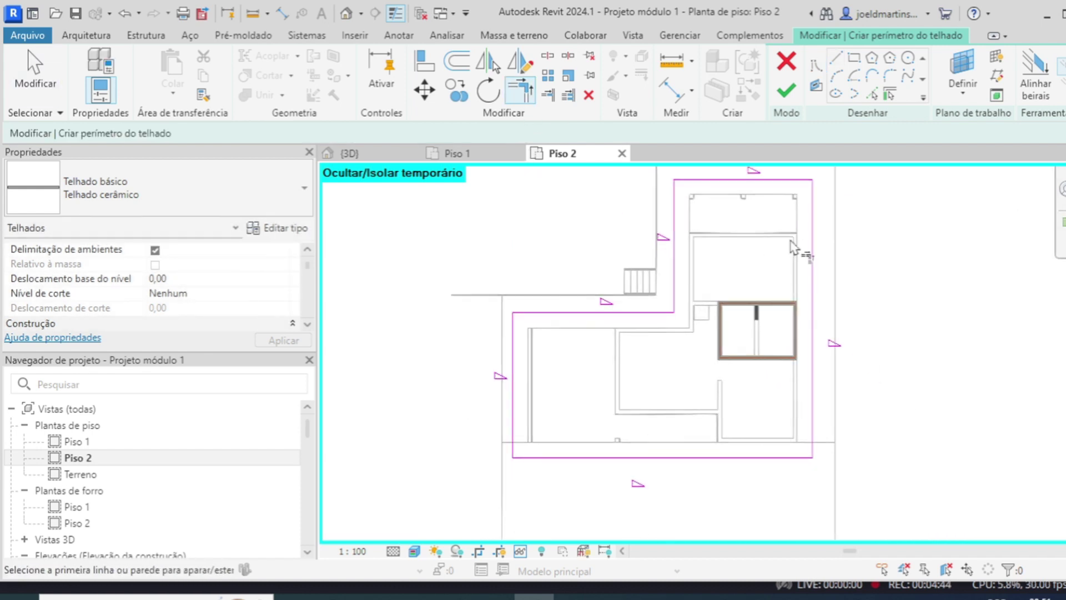
pyautogui.press('Escape')
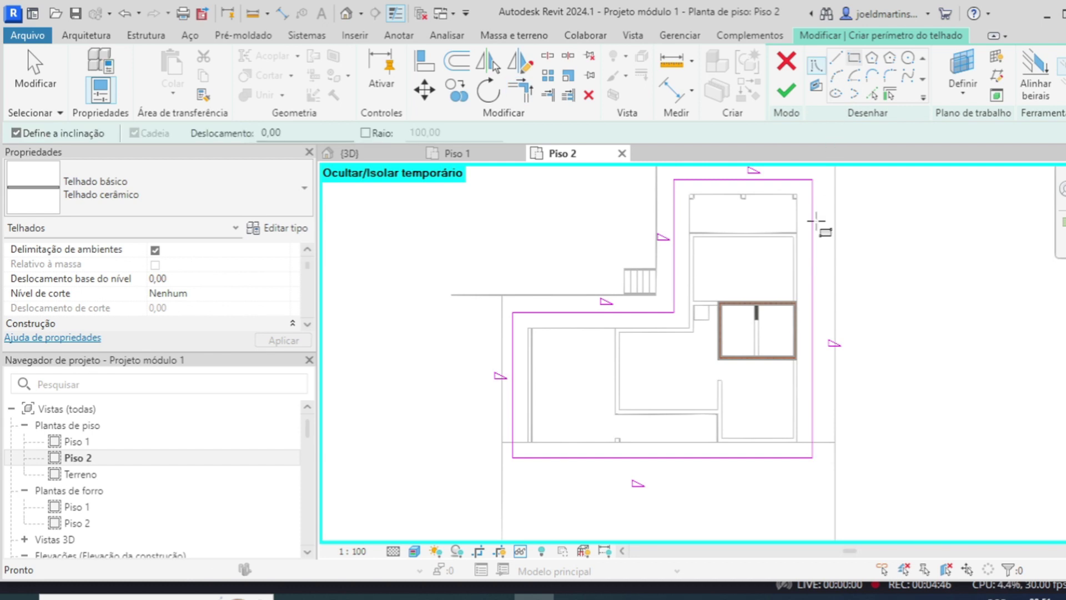
# Select all six ceramic roof perimeter lines and set their slope to 36%.
pyautogui.moveTo(722, 286); pyautogui.dragTo(768, 345, button='middle')
pyautogui.press('Escape')
pyautogui.scroll(-2, 462, 262)
pyautogui.moveTo(450, 220)
pyautogui.mouseDown()
pyautogui.moveTo(799, 454)
pyautogui.moveTo(832, 489)
pyautogui.mouseUp()
pyautogui.click(182, 281)
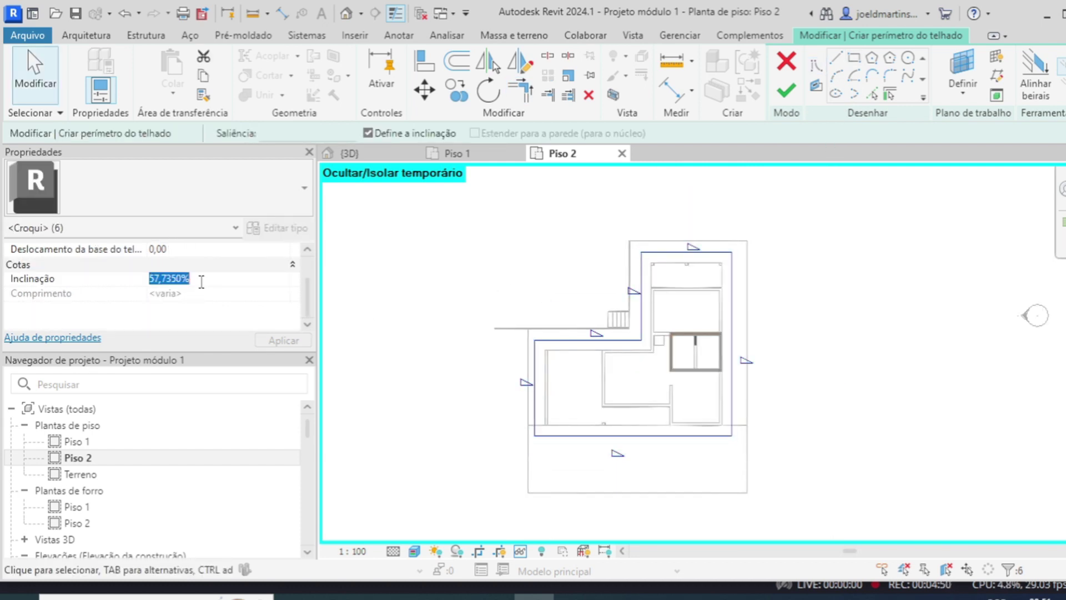
pyautogui.write('36')
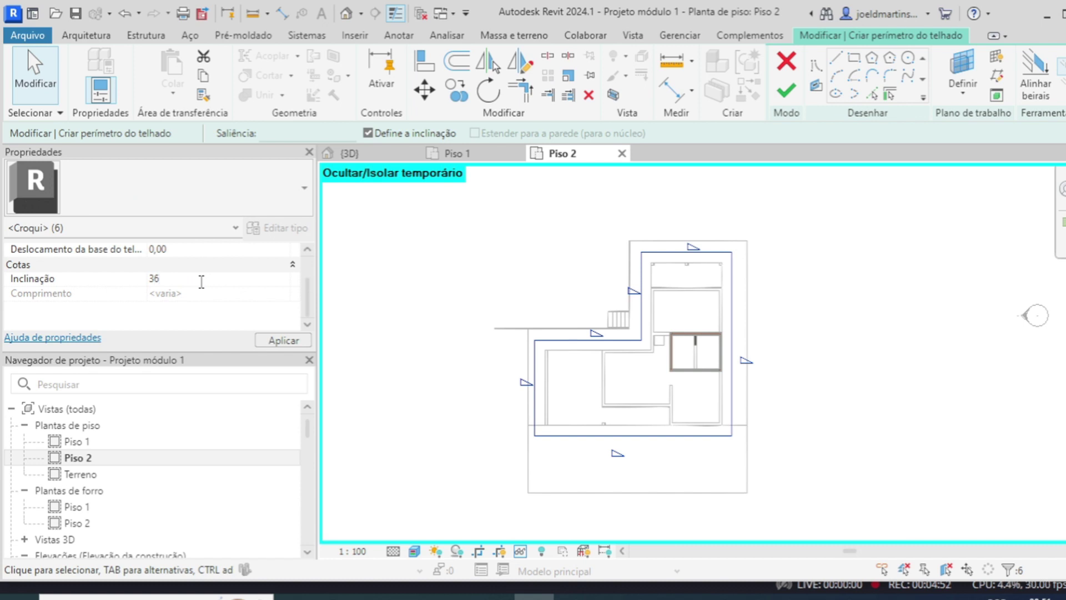
pyautogui.write('0000')
pyautogui.click(803, 310)
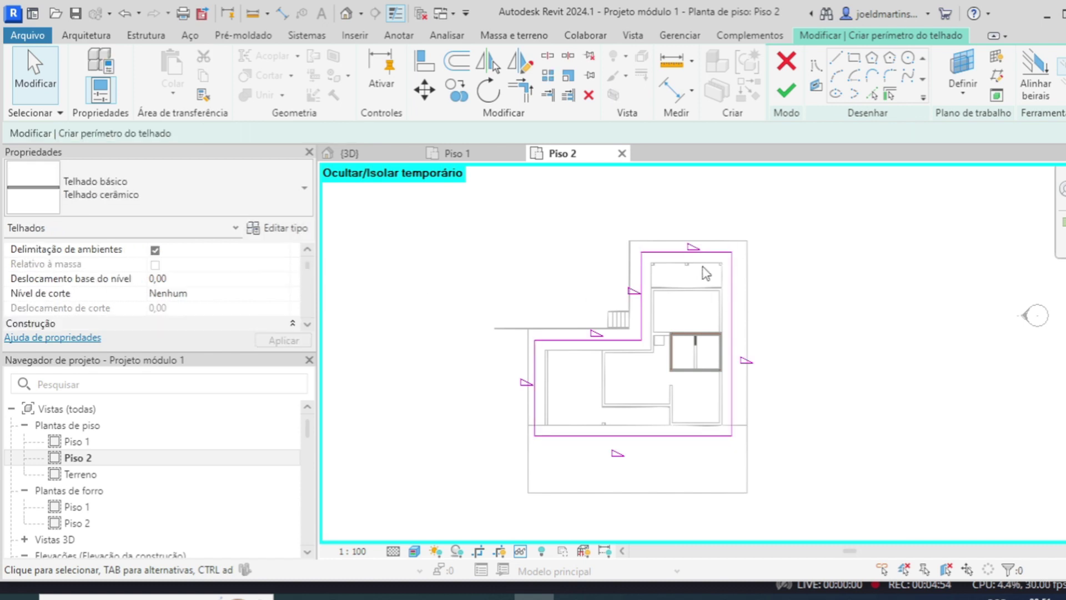
# Sketch a rectangle without slope around the small walled box, from one outer corner to the opposite one.
pyautogui.click(854, 57)
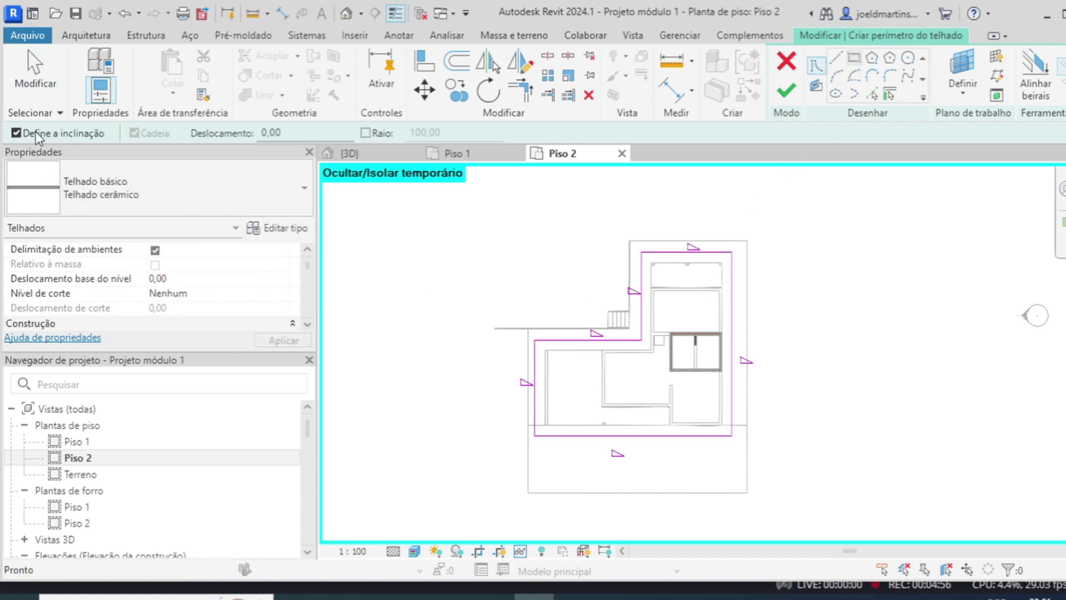
pyautogui.scroll(5, 672, 355)
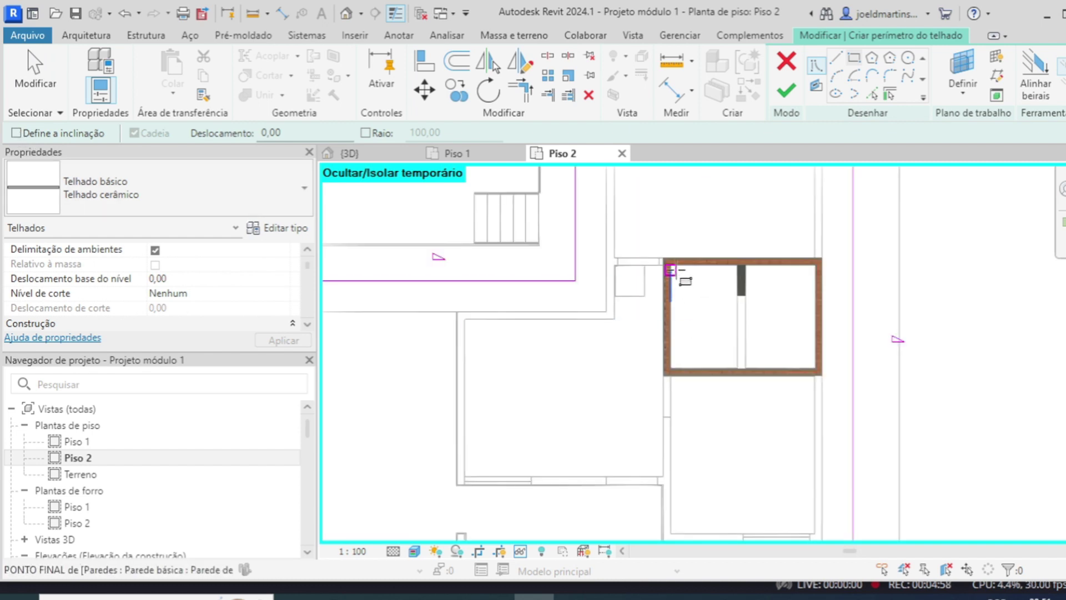
pyautogui.click(666, 257)
pyautogui.click(822, 376)
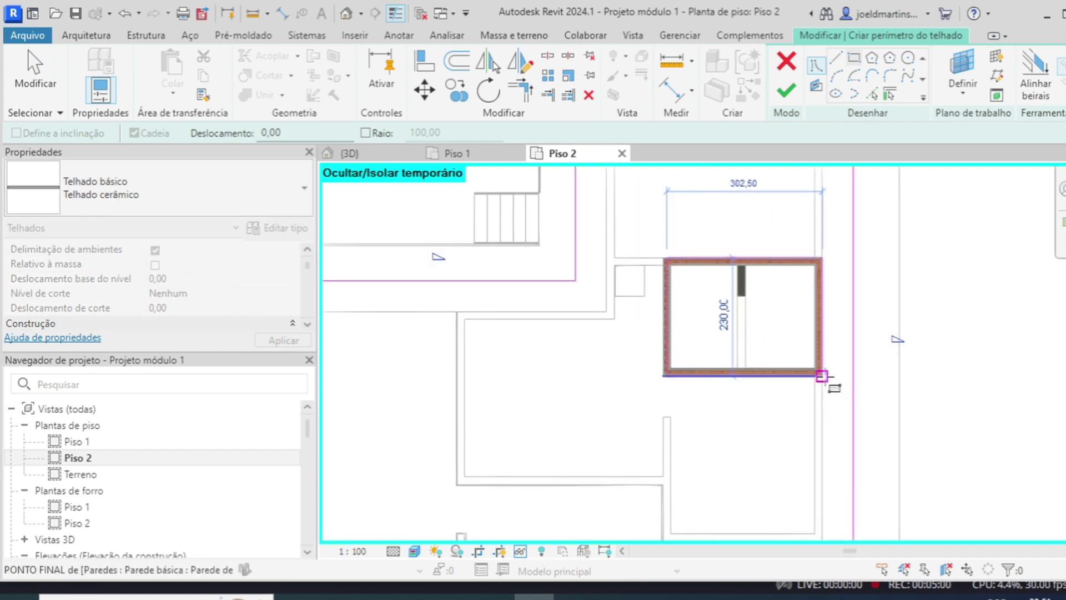
pyautogui.scroll(5, 684, 333)
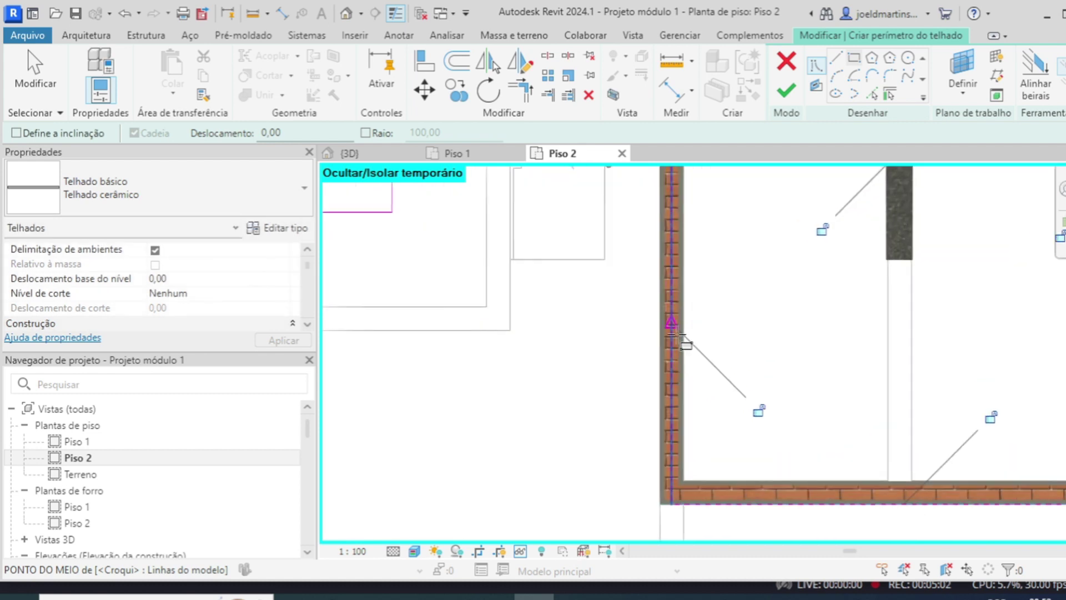
pyautogui.press('Escape')
pyautogui.press('Escape')
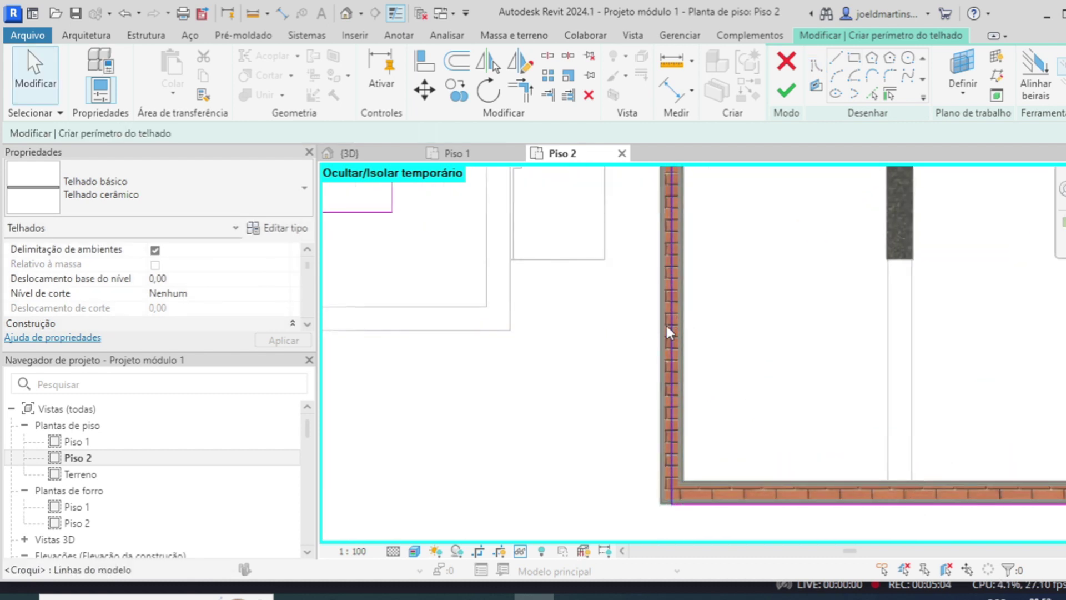
# Move the rectangle's left-hand line onto the outer face of the box's brick wall.
pyautogui.click(653, 327)
pyautogui.moveTo(655, 329); pyautogui.dragTo(661, 328)
pyautogui.scroll(-5, 660, 352)
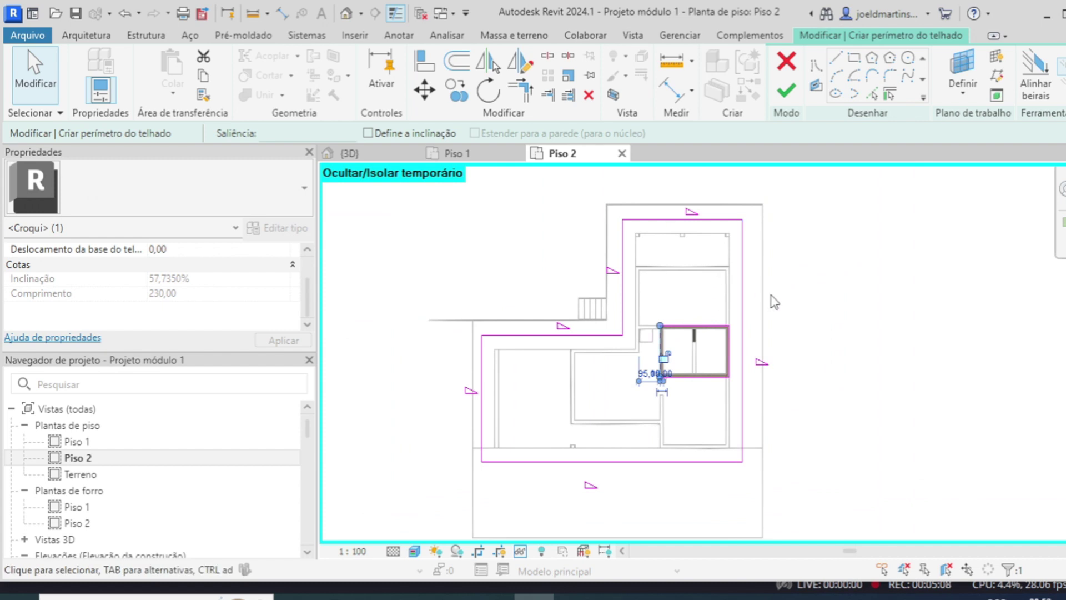
pyautogui.click(858, 340)
# Set the roof's base offset from the Piso 2 level to 1 and finish the roof sketch.
pyautogui.scroll(2, 244, 306)
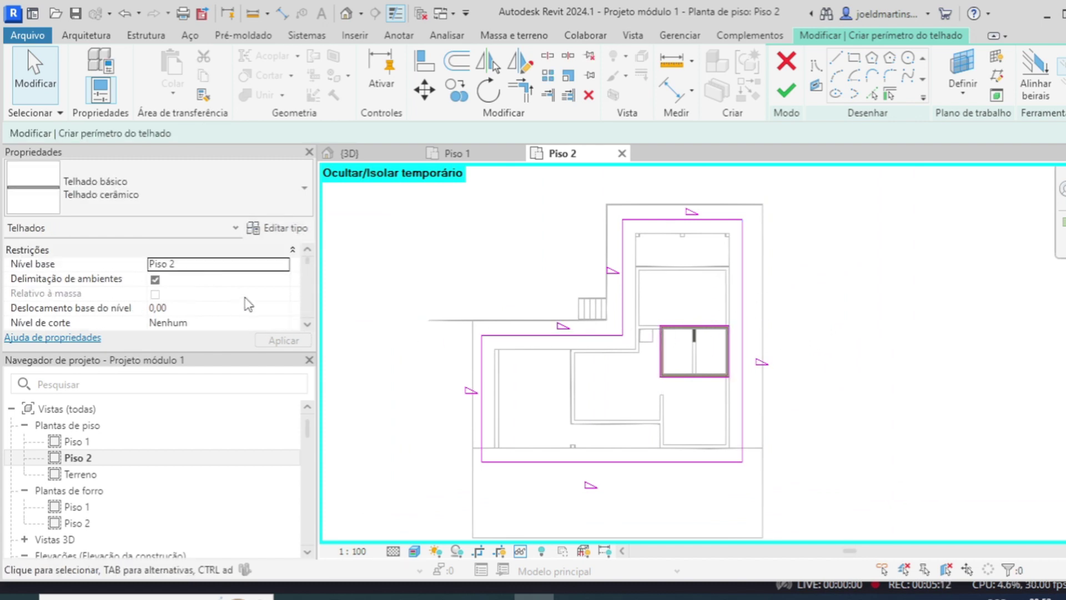
pyautogui.click(244, 308)
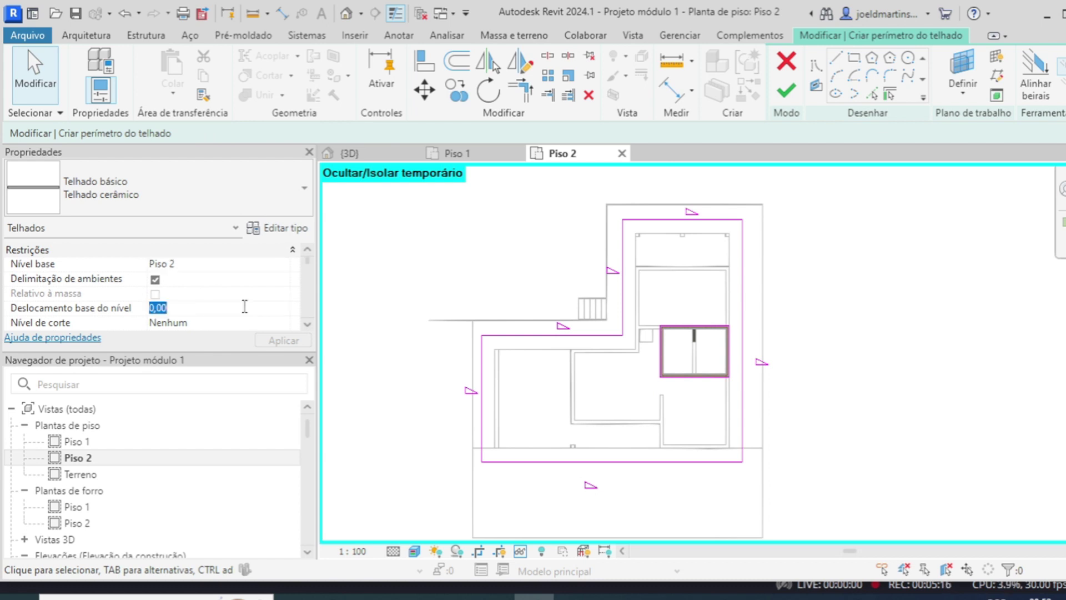
pyautogui.write('1')
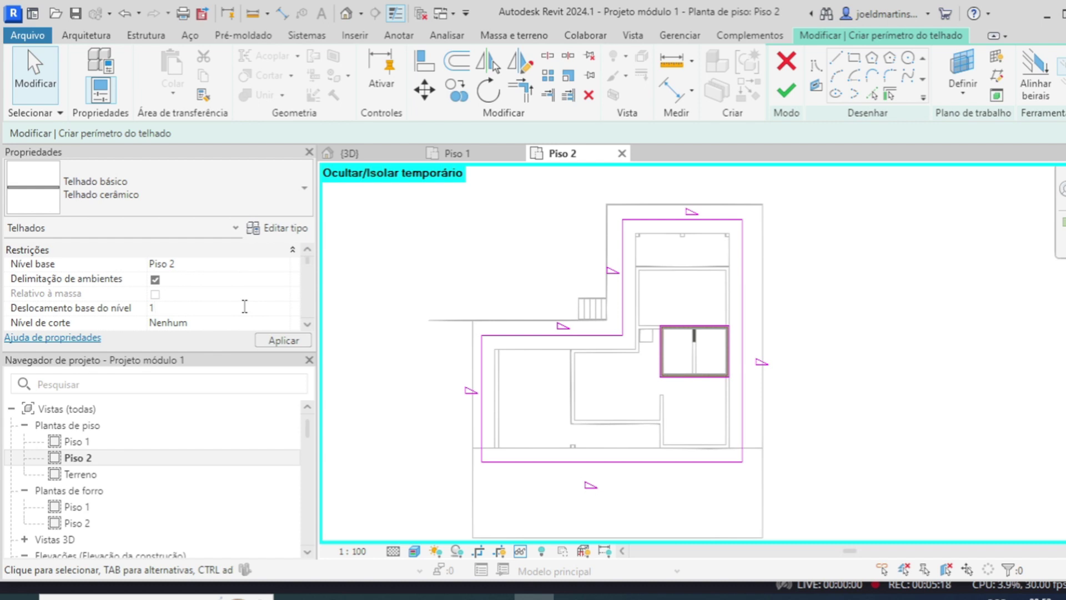
pyautogui.click(277, 340)
pyautogui.click(280, 340)
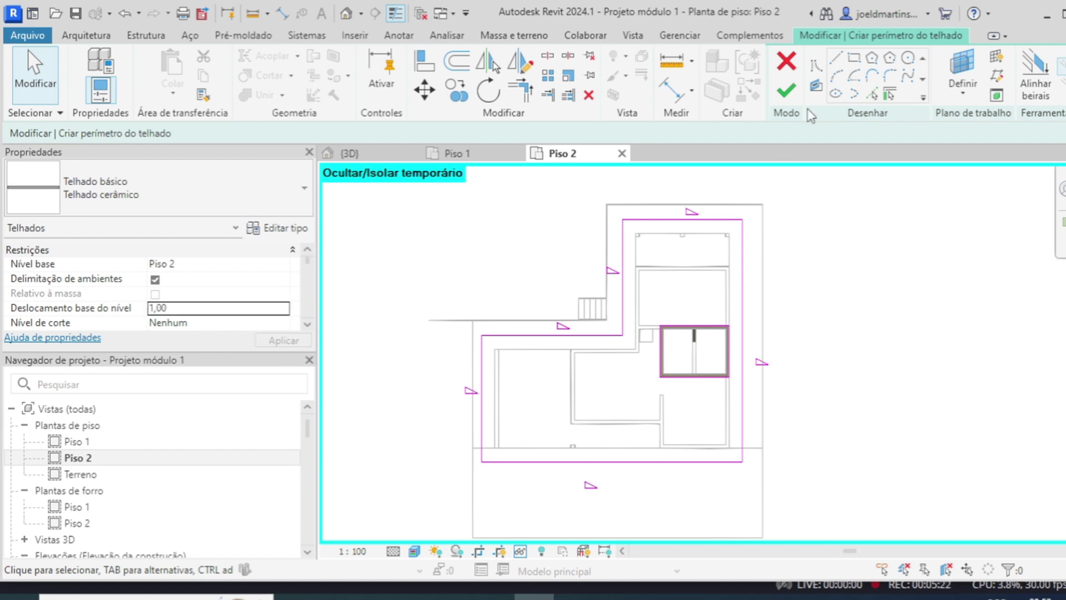
pyautogui.click(786, 90)
# Open the 3D view and examine the ceramic roof and its opening around the walled box from another side.
pyautogui.click(366, 153)
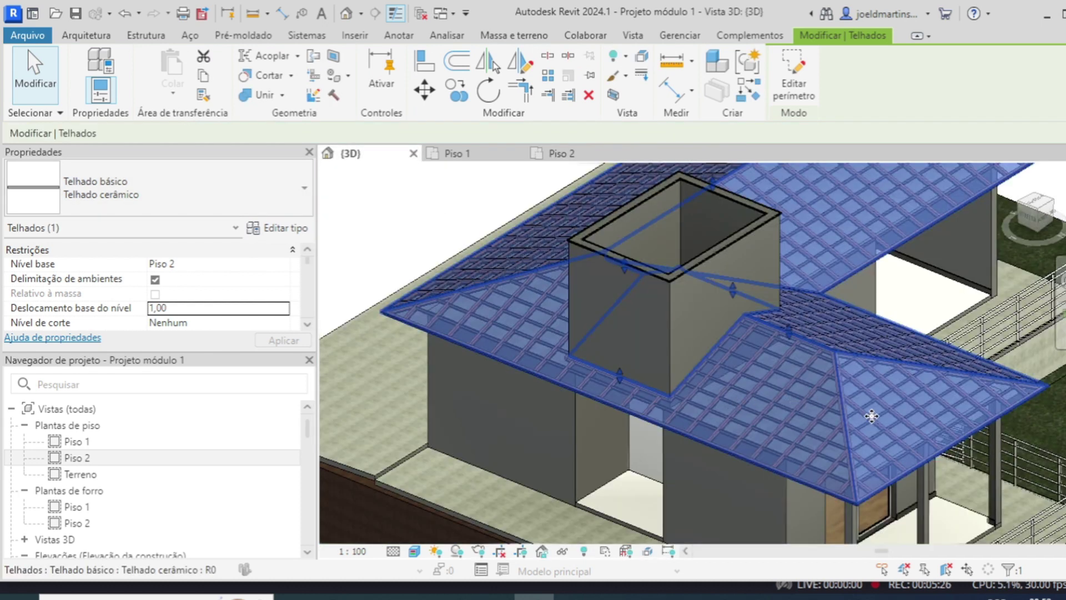
pyautogui.press('Escape')
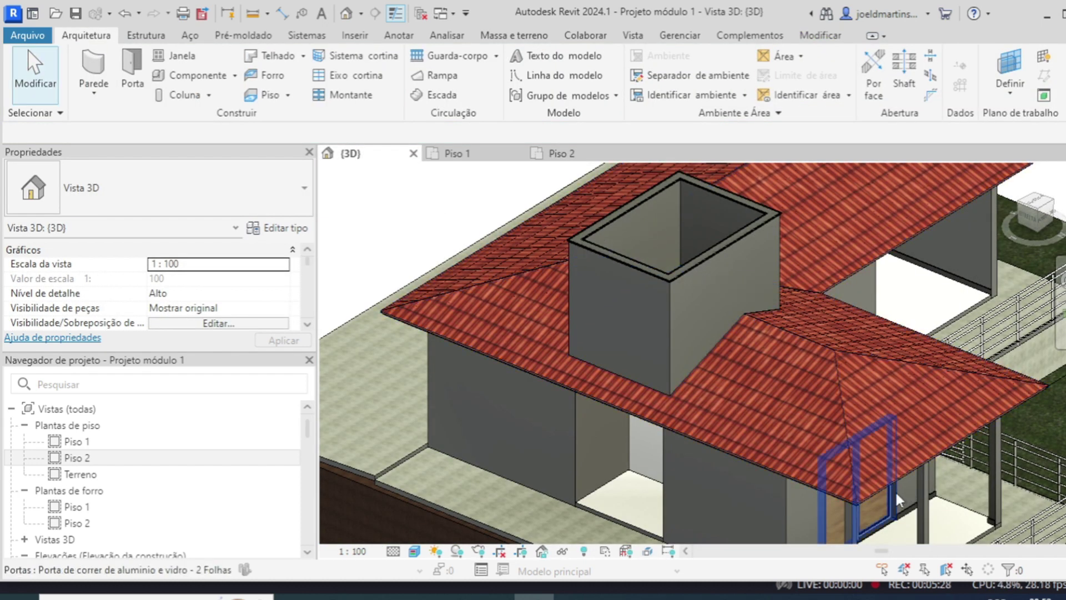
pyautogui.keyDown('shift'); pyautogui.moveTo(867, 481); pyautogui.dragTo(674, 404, button='middle'); pyautogui.keyUp('shift')
pyautogui.rightClick(638, 201)
pyautogui.press('Escape')
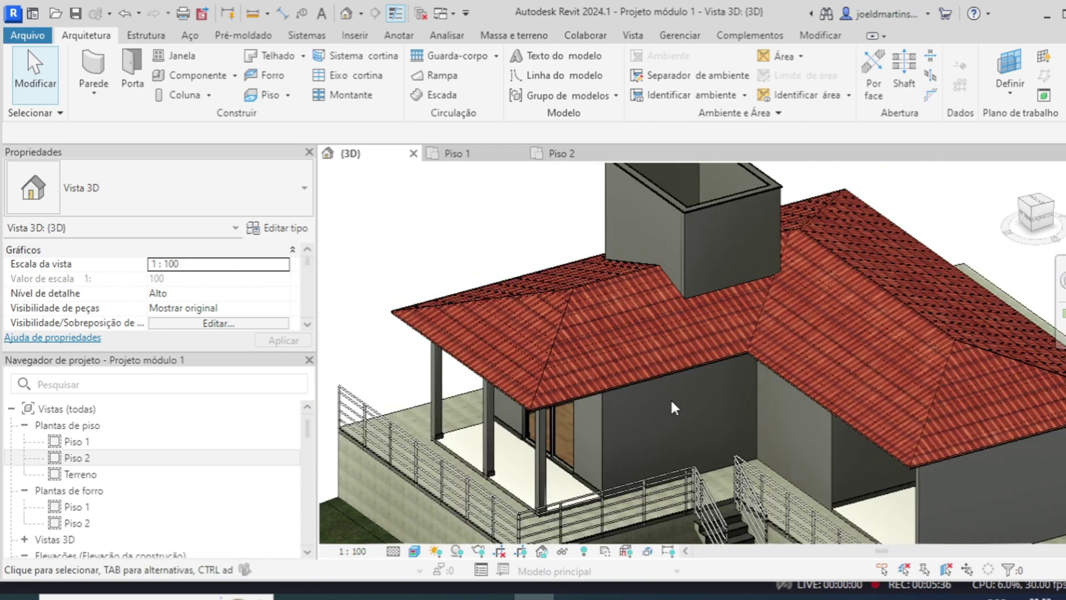
pyautogui.scroll(-1, 673, 407)
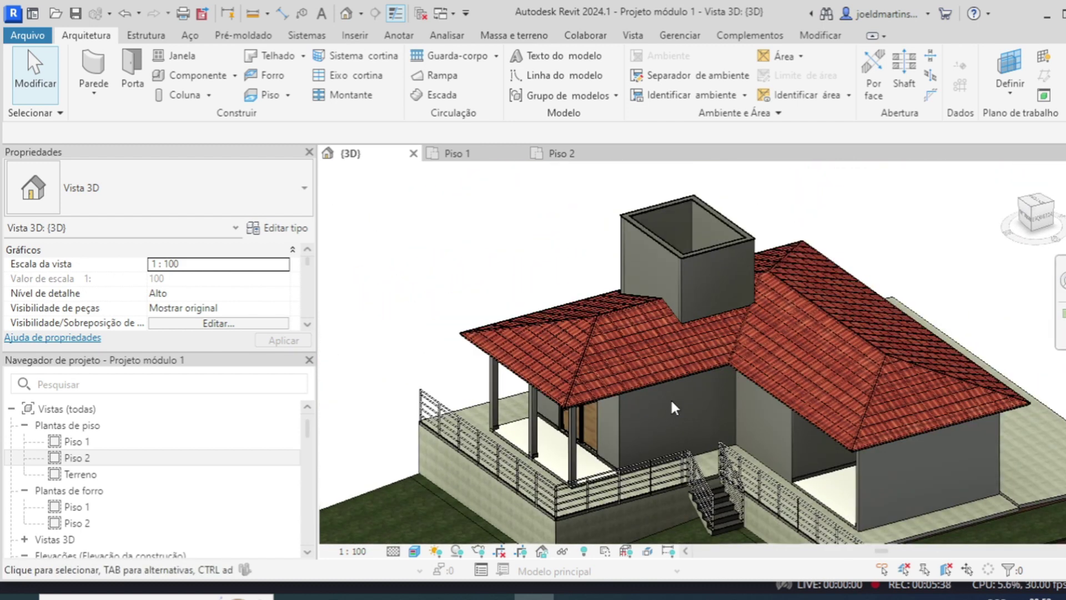
# Place Calha retangular de 150x75 roof gutters along the porch eaves and the eaves around the inner corner facing the stairs.
pyautogui.scroll(1, 671, 398)
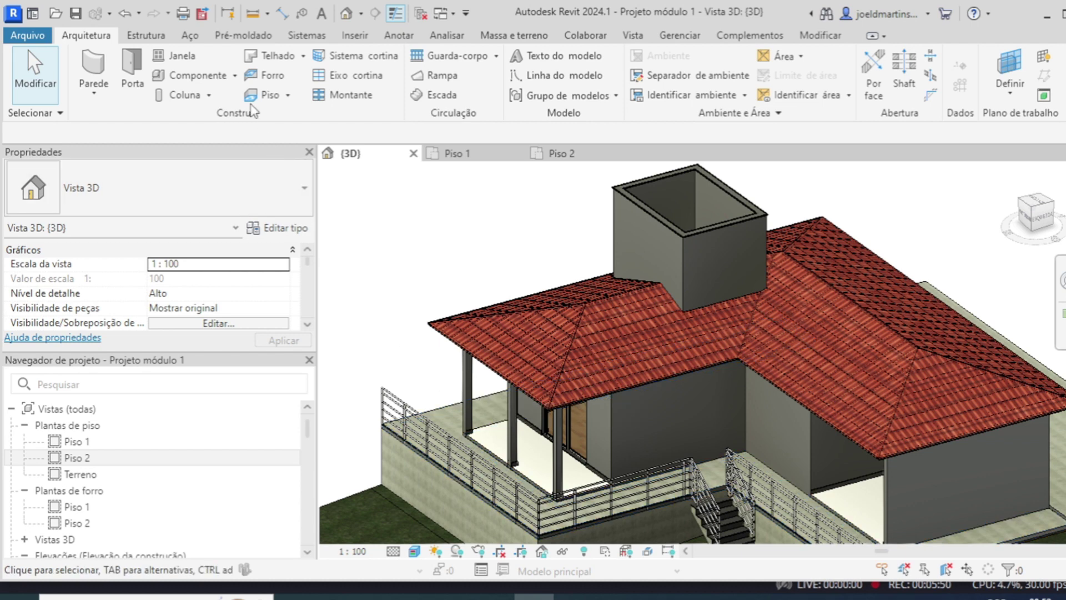
pyautogui.click(303, 55)
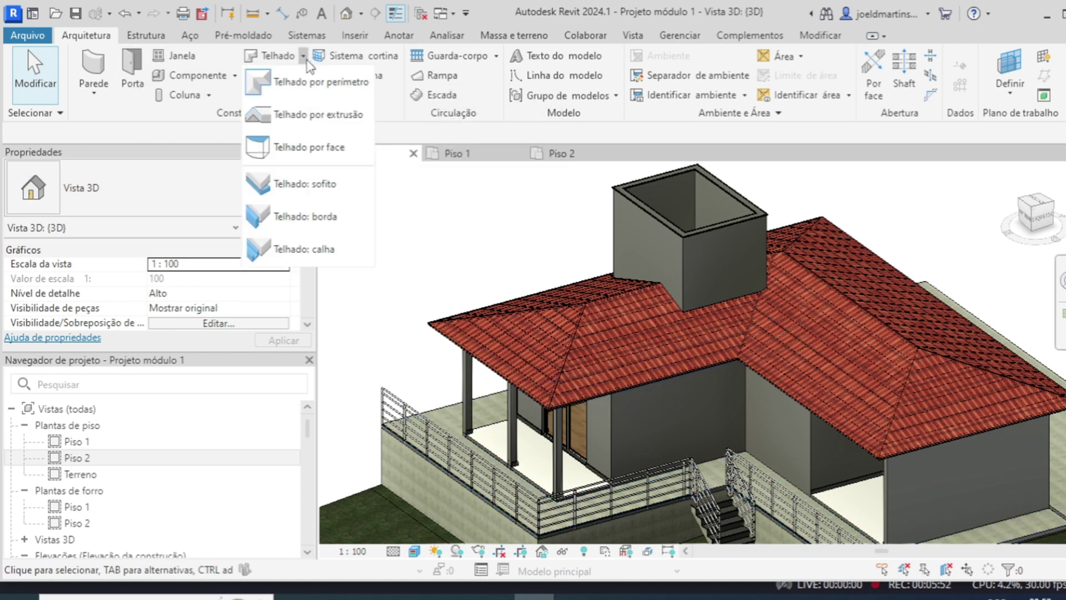
pyautogui.click(319, 248)
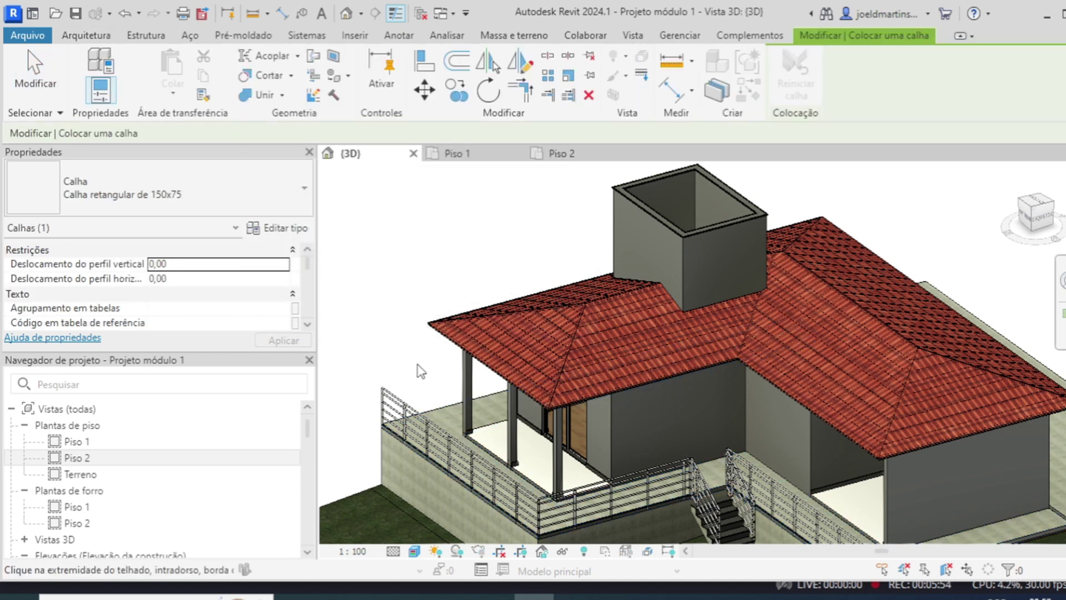
pyautogui.click(577, 412)
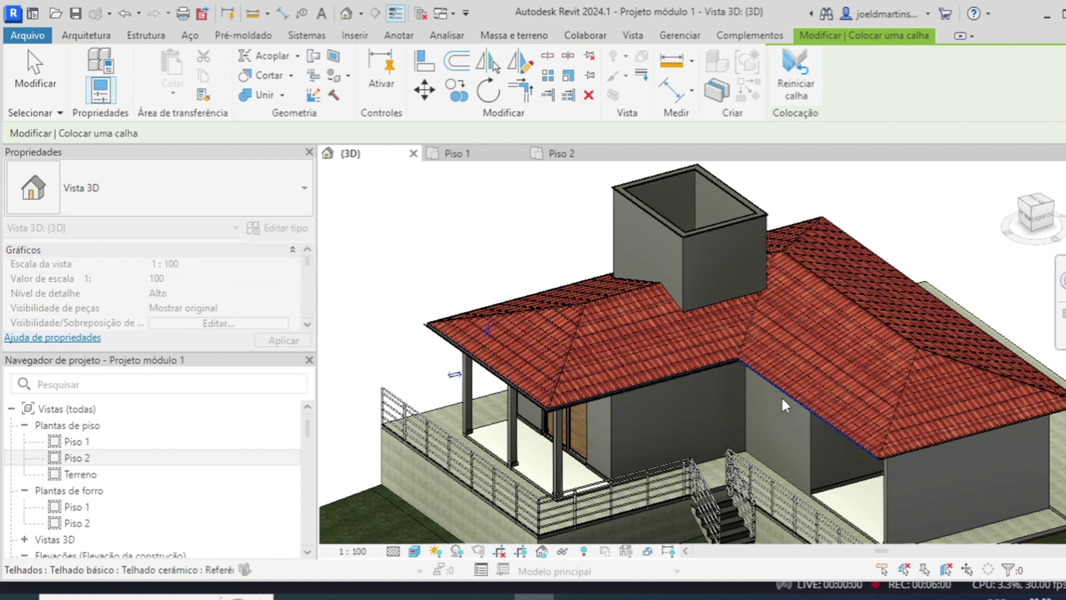
pyautogui.scroll(4, 952, 452)
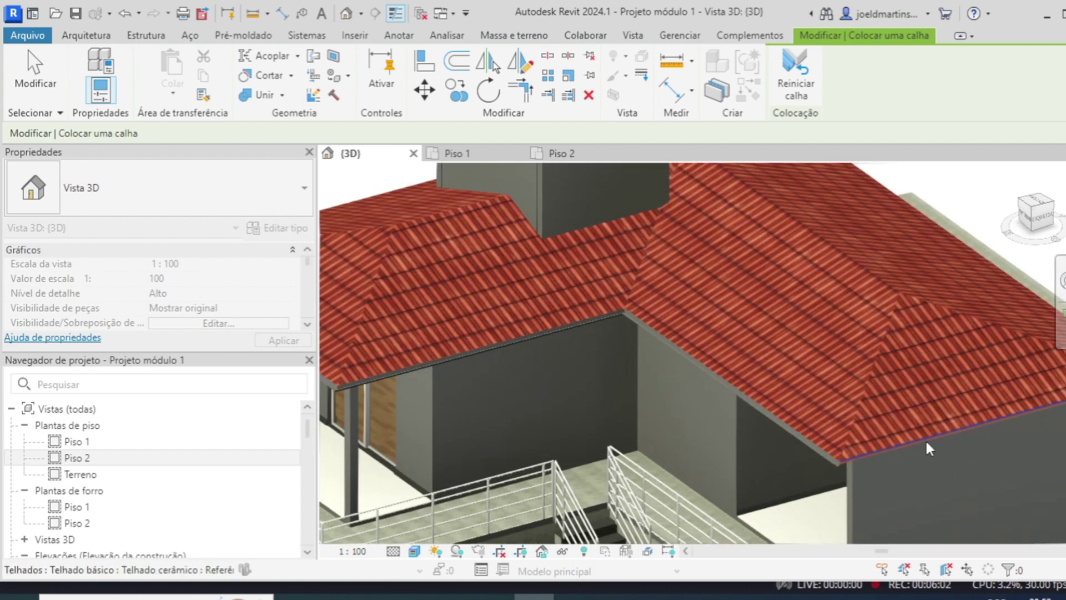
pyautogui.scroll(-4, 889, 445)
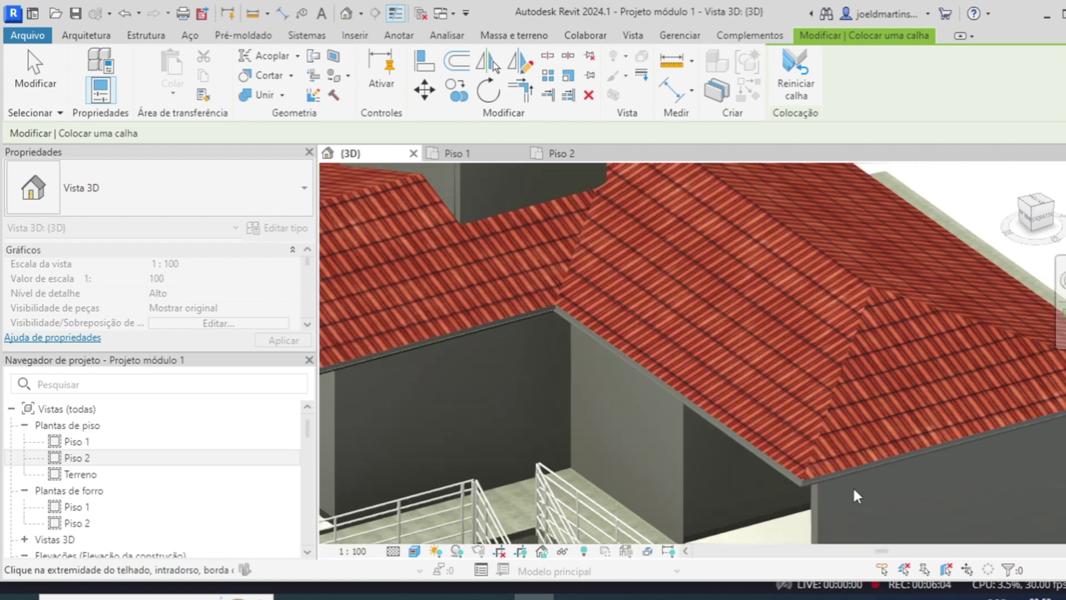
# Continue the rectangular gutter along the remaining roof eaves around the other sides of the house.
pyautogui.moveTo(852, 485); pyautogui.dragTo(485, 499, button='middle')
pyautogui.keyDown('shift'); pyautogui.moveTo(624, 472); pyautogui.dragTo(624, 369, button='middle'); pyautogui.keyUp('shift')
pyautogui.scroll(3, 624, 369)
pyautogui.scroll(-2, 644, 383)
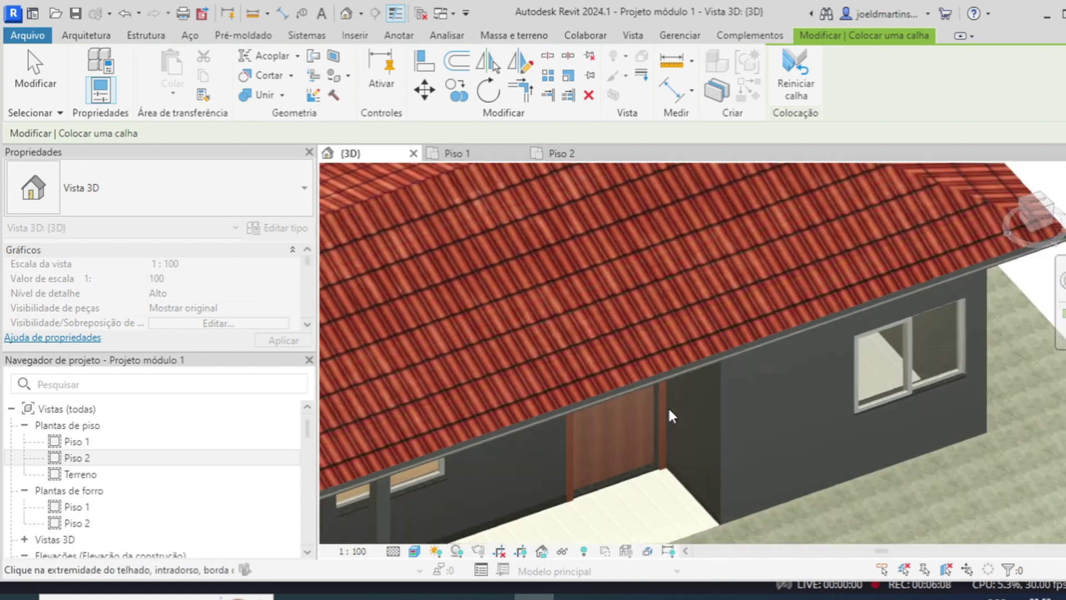
pyautogui.keyDown('shift'); pyautogui.moveTo(668, 407); pyautogui.dragTo(568, 468, button='middle'); pyautogui.keyUp('shift')
pyautogui.scroll(3, 666, 331)
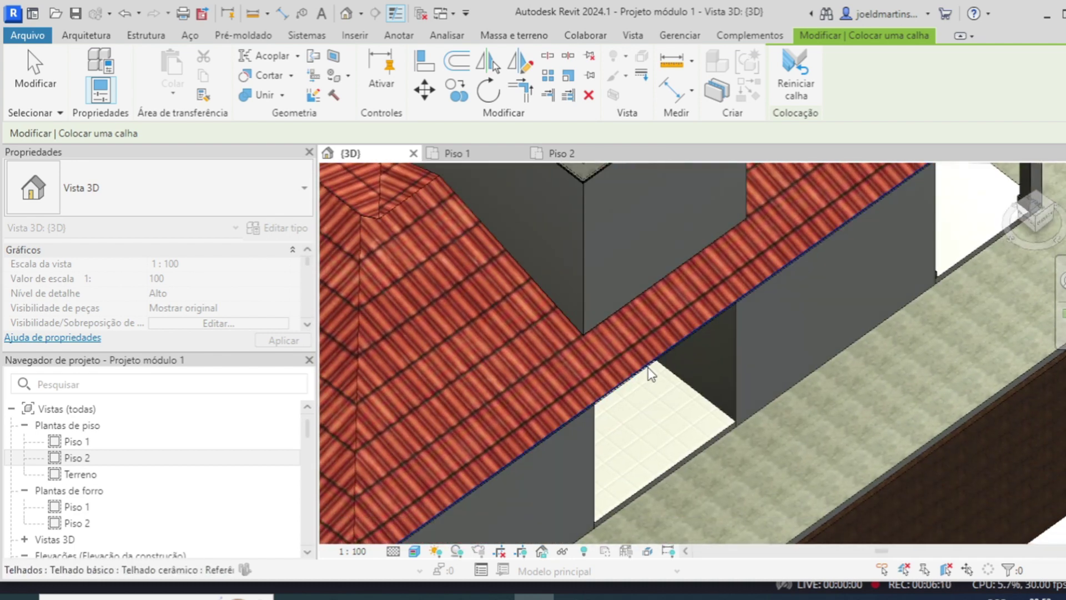
pyautogui.scroll(-5, 649, 371)
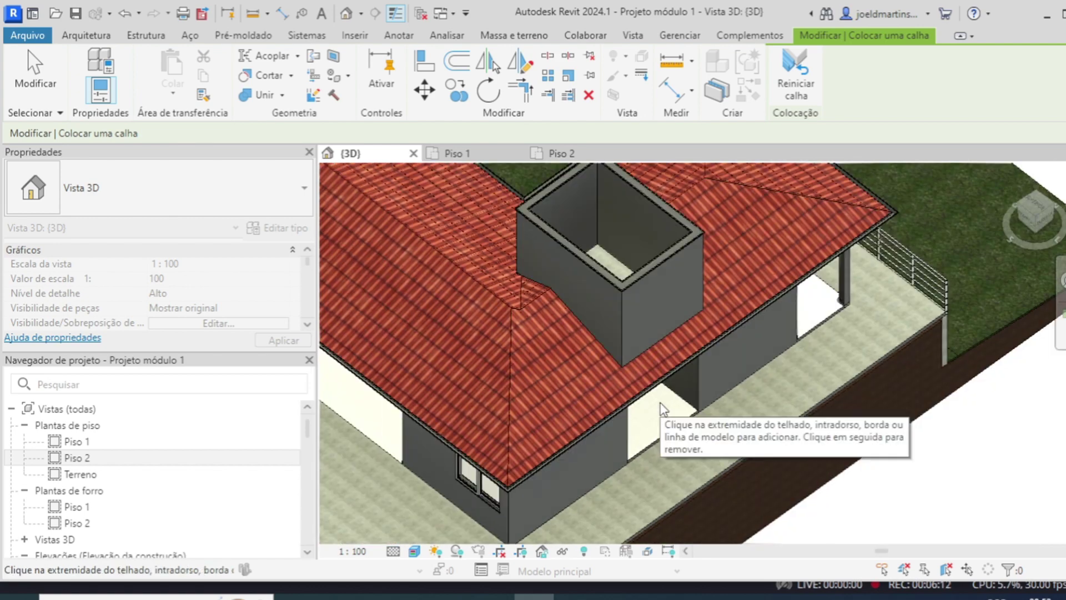
pyautogui.scroll(3, 899, 211)
pyautogui.scroll(-3, 897, 238)
pyautogui.keyDown('shift'); pyautogui.moveTo(897, 238); pyautogui.dragTo(576, 361, button='middle'); pyautogui.keyUp('shift')
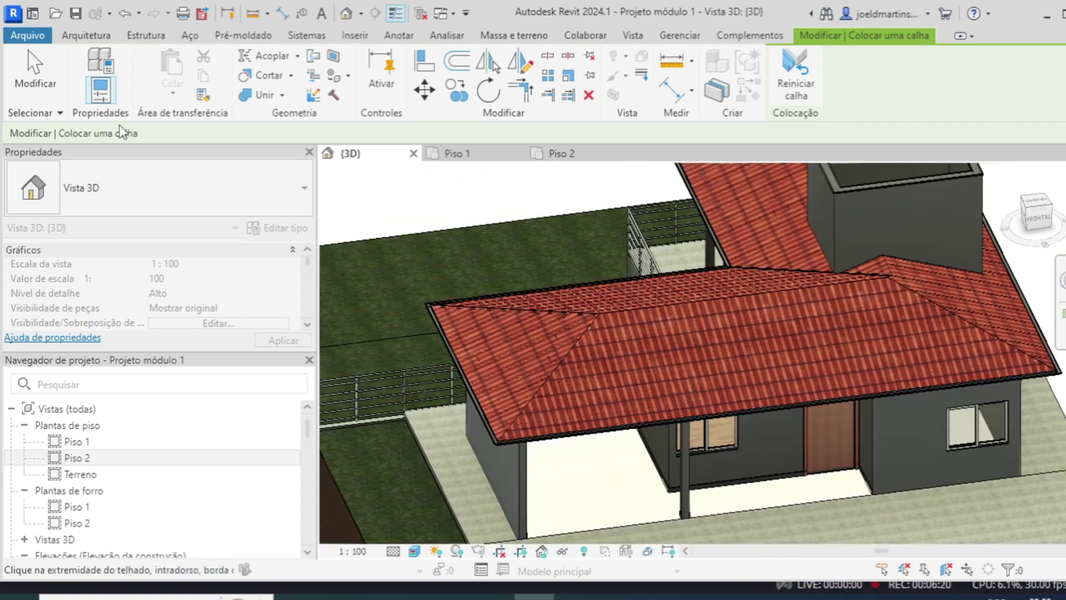
# Place the Cumeeira para telha cerâmica roof edge on the two hips at the end of the long roof wing.
pyautogui.click(87, 35)
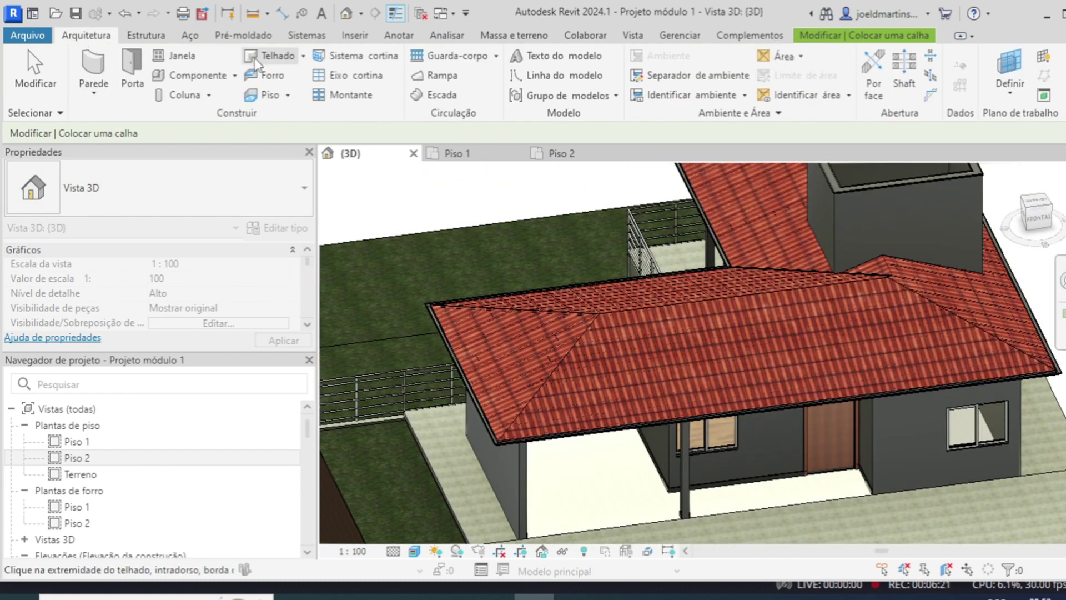
pyautogui.click(303, 56)
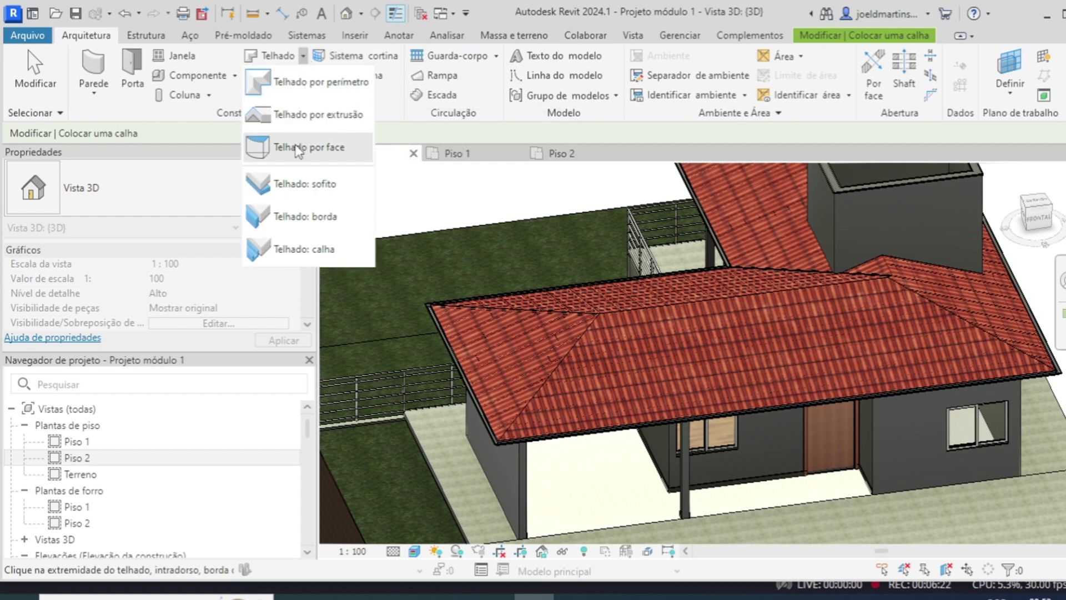
pyautogui.click(295, 219)
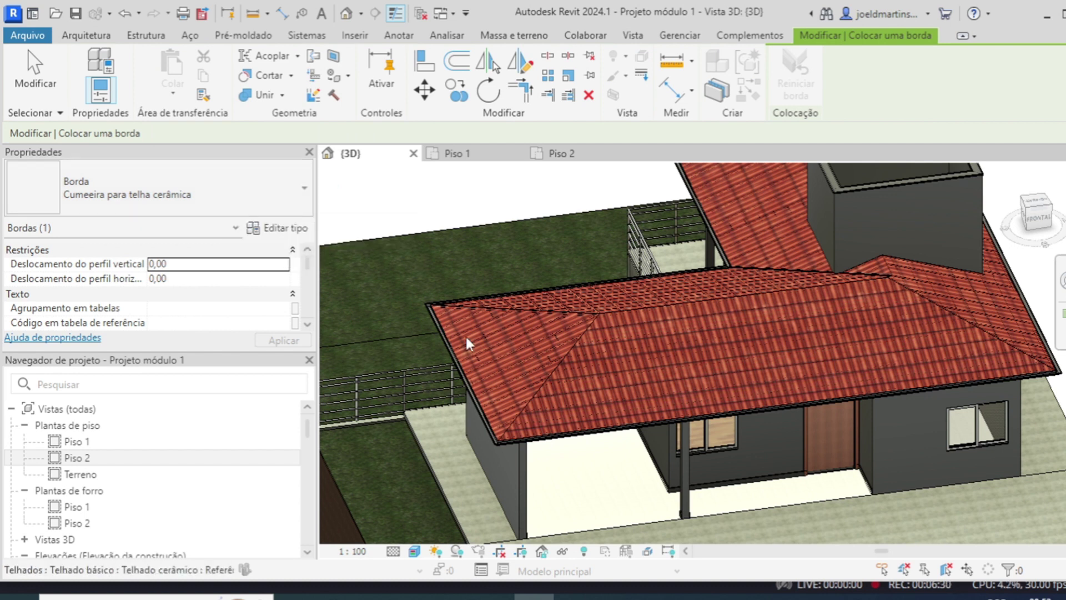
pyautogui.click(547, 317)
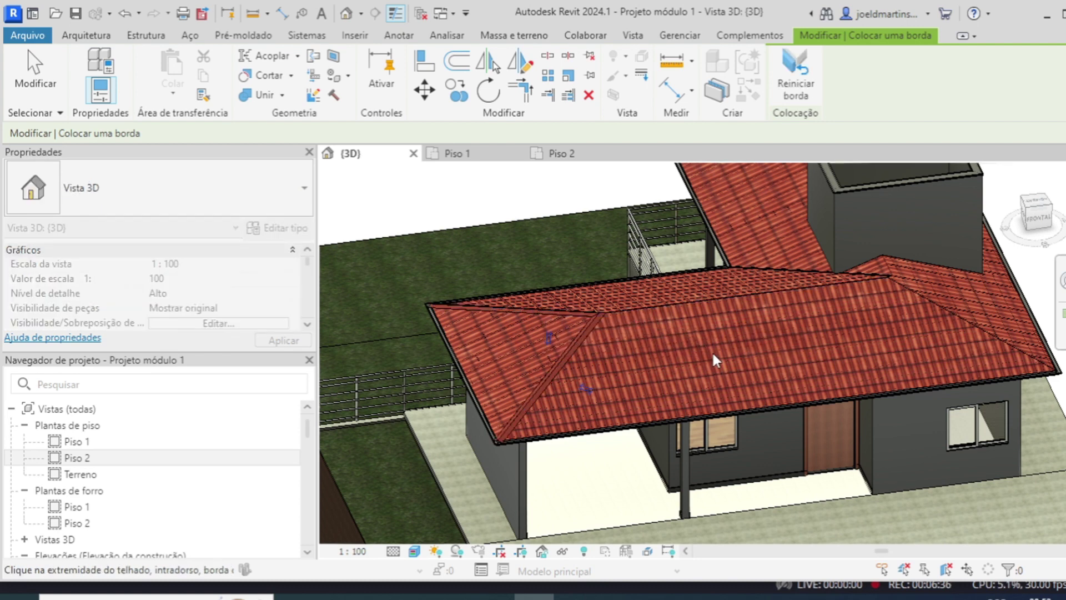
pyautogui.keyDown('shift'); pyautogui.moveTo(717, 358); pyautogui.dragTo(671, 369, button='middle'); pyautogui.keyUp('shift')
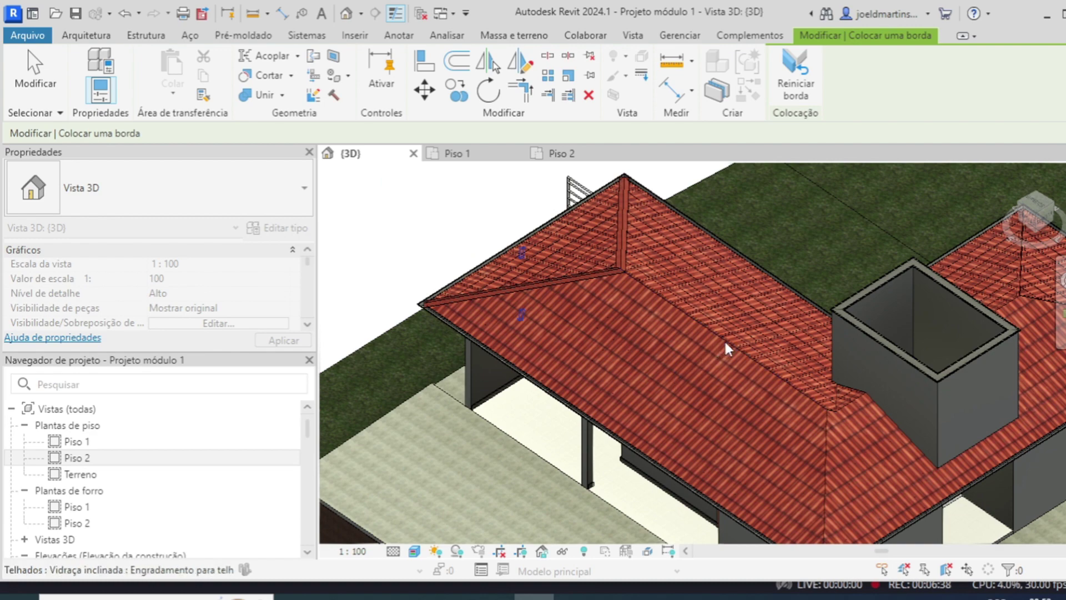
# Cap the long wing's main ridge, the hip at its other end and the short ridge line nearby with the ceramic ridge edge.
pyautogui.scroll(5, 725, 342)
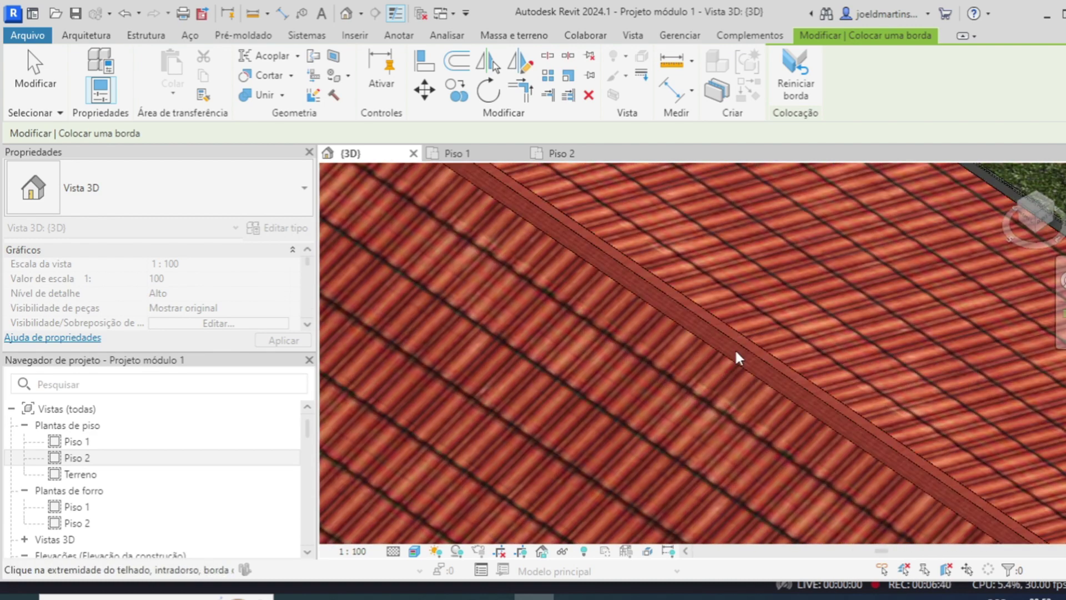
pyautogui.scroll(-4, 733, 356)
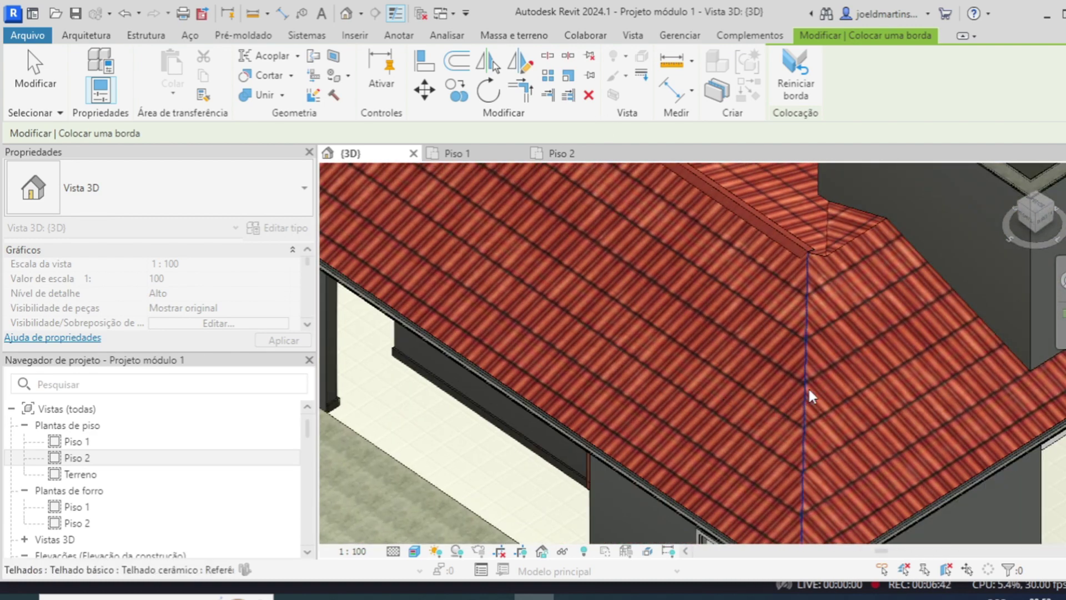
pyautogui.click(807, 386)
pyautogui.scroll(3, 822, 244)
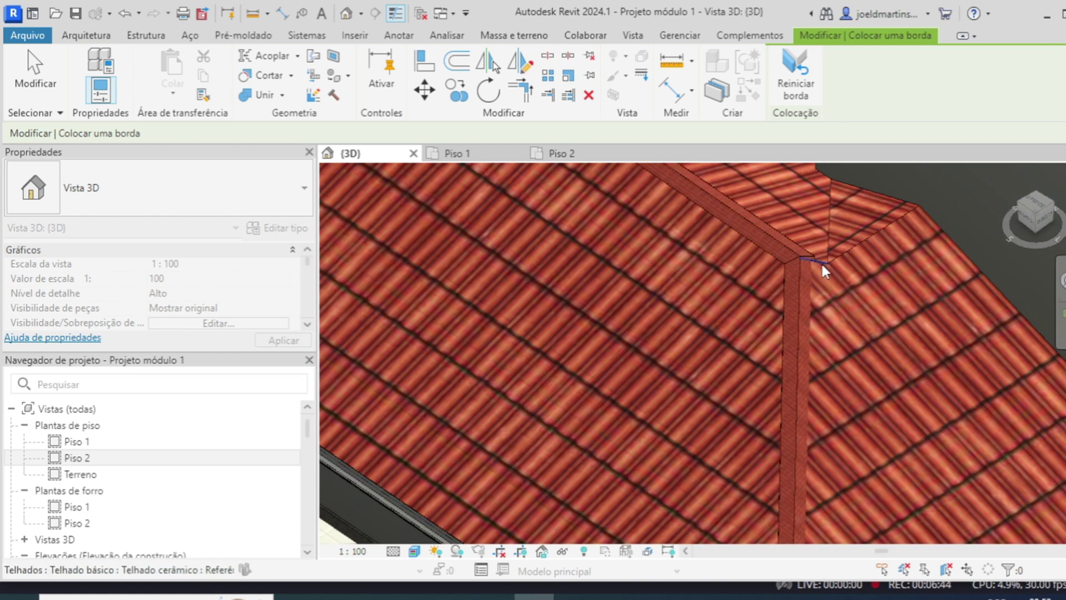
pyautogui.click(846, 248)
# Add the ceramic ridge edge to both hips of the porch wing and to its ridge leading to the walled box.
pyautogui.scroll(-2, 841, 380)
pyautogui.keyDown('shift'); pyautogui.moveTo(842, 380); pyautogui.dragTo(575, 156, button='middle'); pyautogui.keyUp('shift')
pyautogui.scroll(3, 778, 358)
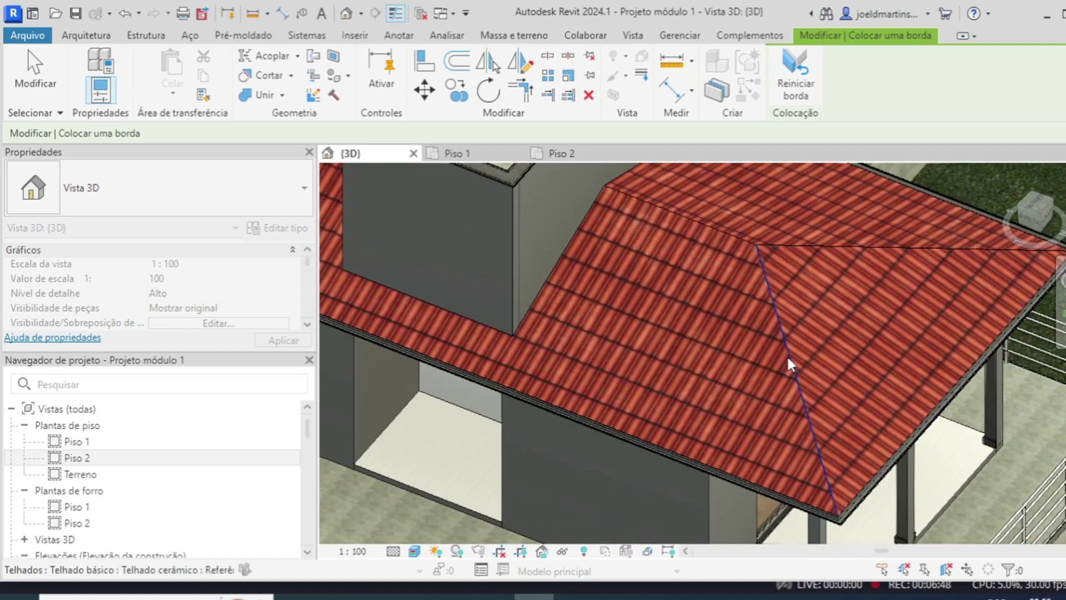
pyautogui.click(788, 358)
pyautogui.click(861, 249)
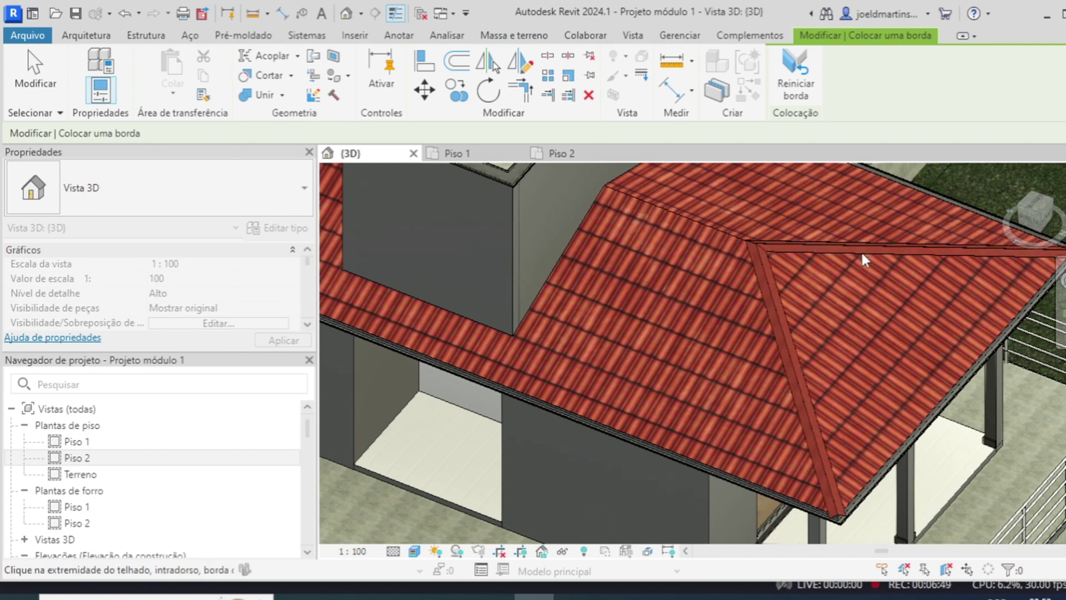
pyautogui.click(711, 223)
# Place a Calha tipo rincão em chapa galvanizada edge in the valley between the two roof wings and on its short segment beside the walled box.
pyautogui.keyDown('shift'); pyautogui.moveTo(711, 223); pyautogui.dragTo(539, 349, button='middle'); pyautogui.keyUp('shift')
pyautogui.scroll(4, 505, 255)
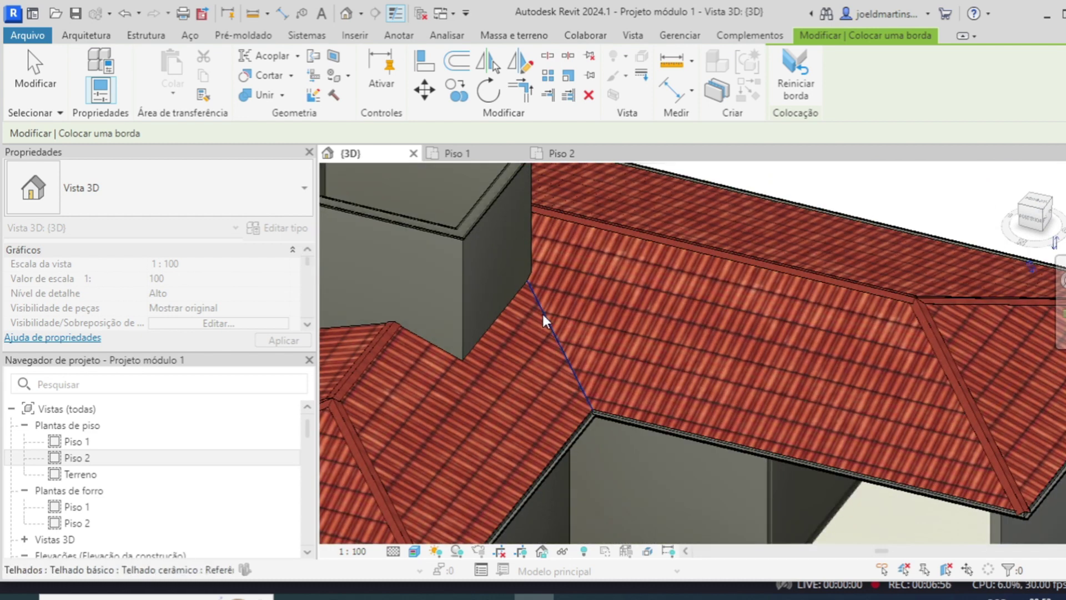
pyautogui.click(86, 35)
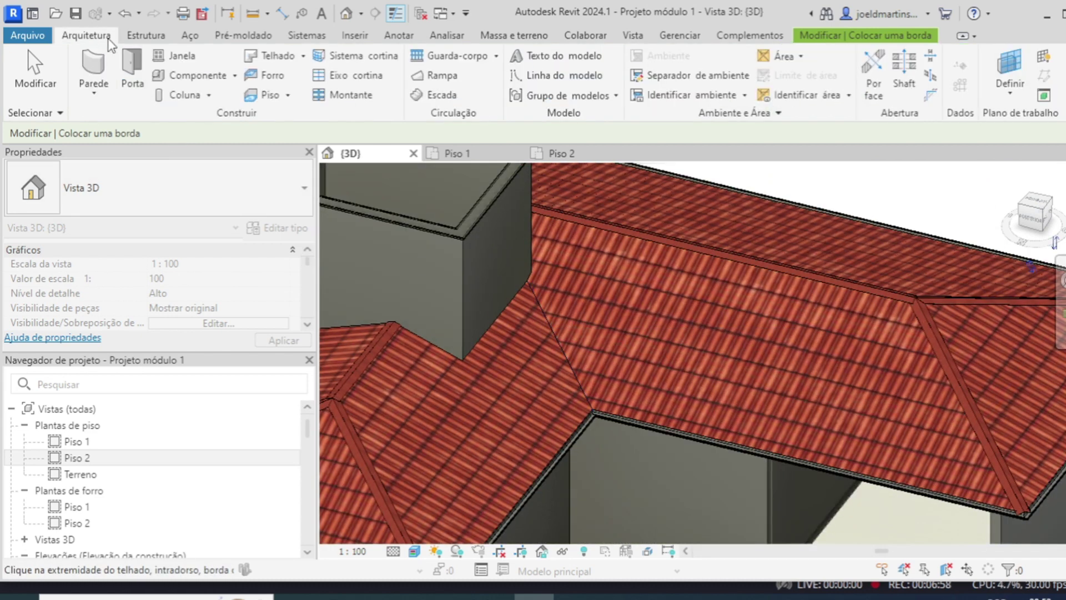
pyautogui.click(303, 55)
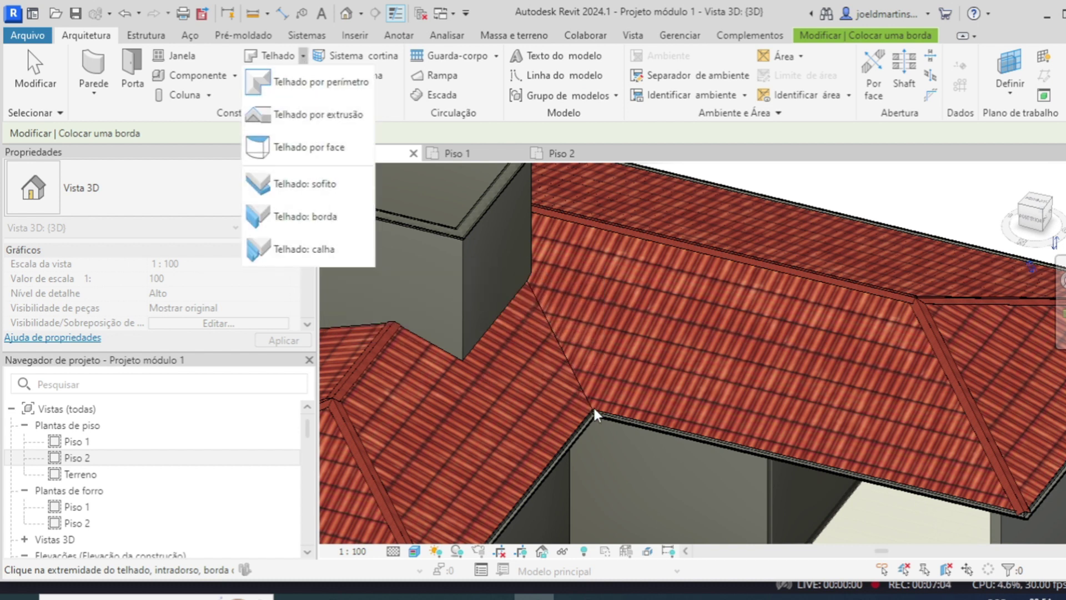
pyautogui.click(257, 215)
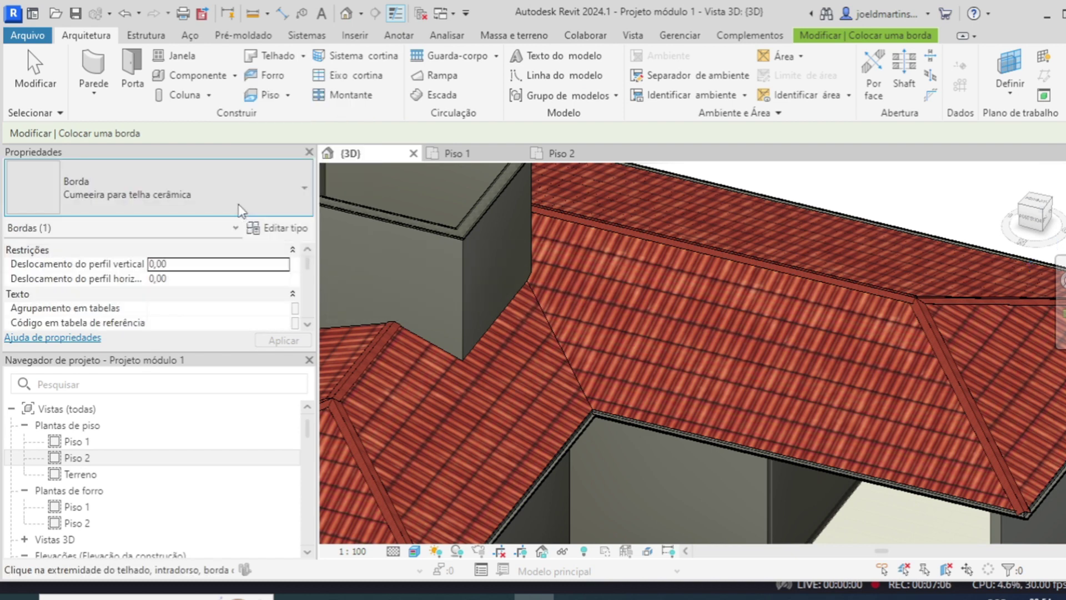
pyautogui.click(240, 210)
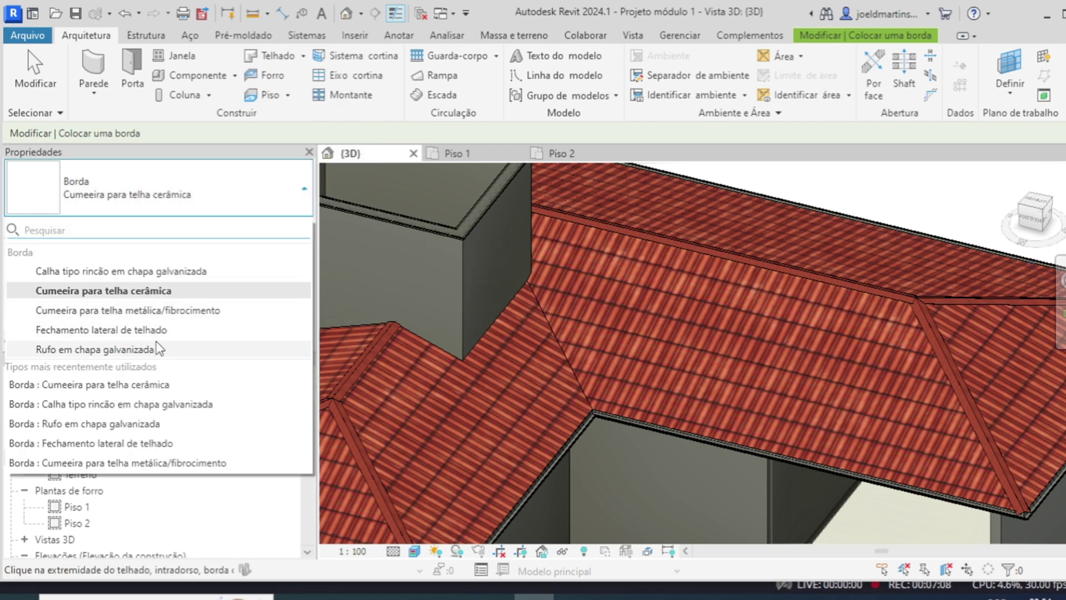
pyautogui.click(166, 271)
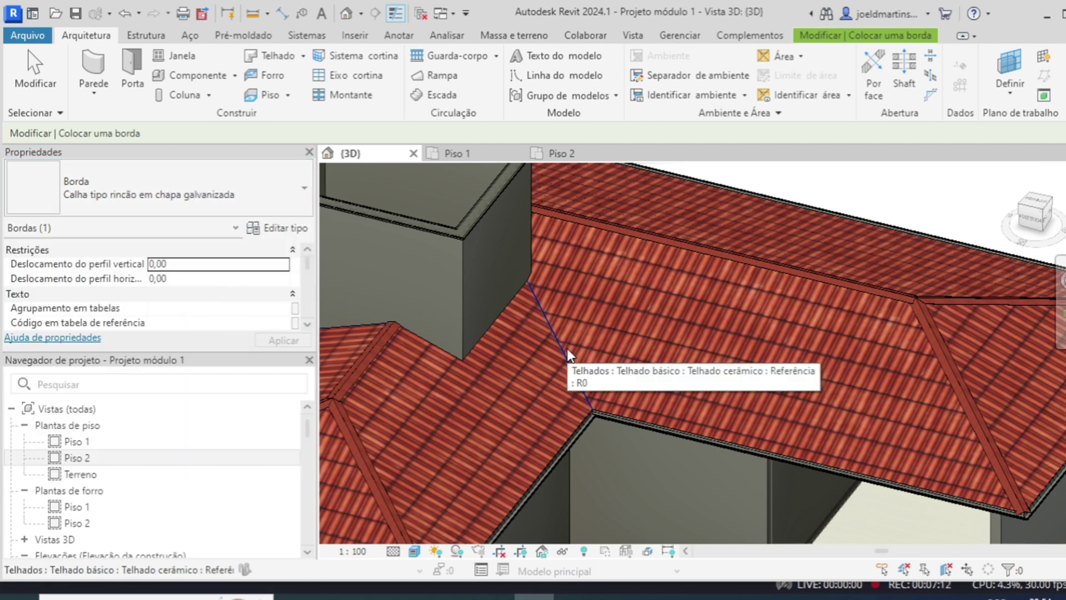
pyautogui.click(584, 368)
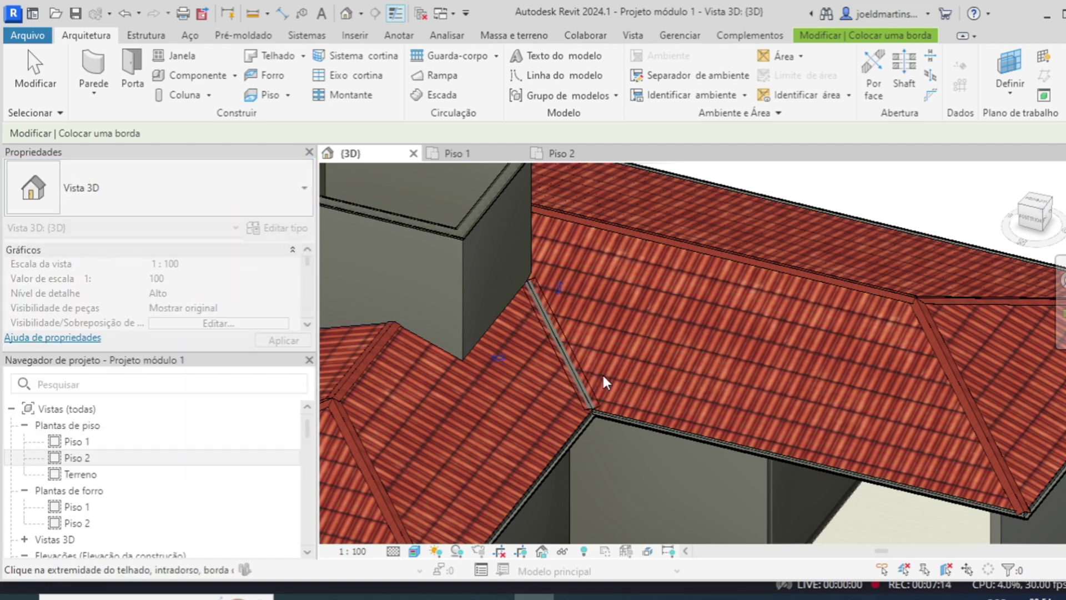
pyautogui.keyDown('shift'); pyautogui.moveTo(602, 372); pyautogui.dragTo(511, 409, button='middle'); pyautogui.keyUp('shift')
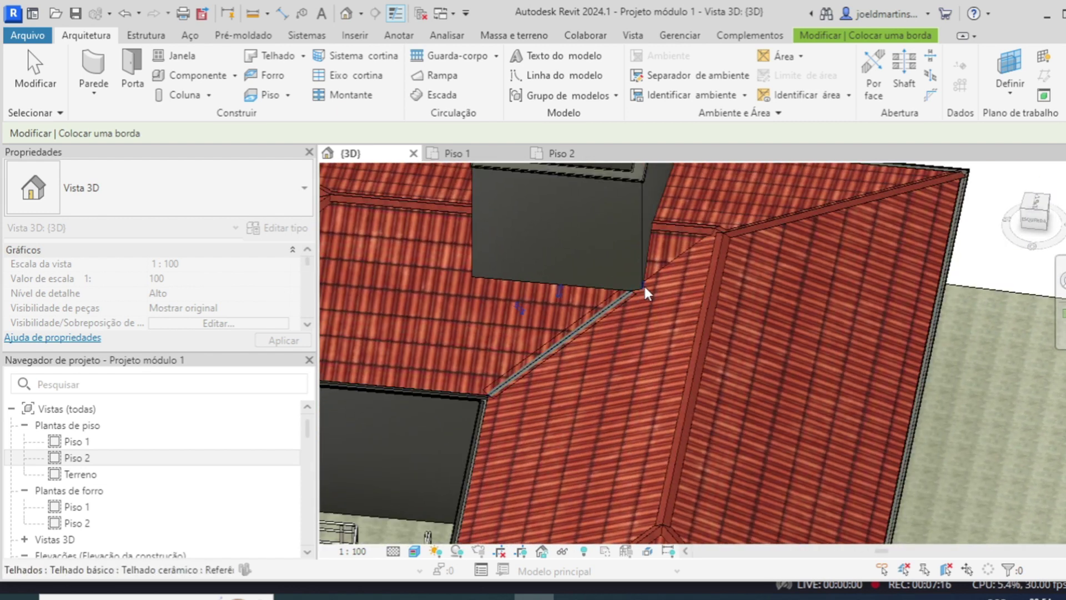
pyautogui.click(669, 266)
pyautogui.keyDown('shift'); pyautogui.moveTo(642, 345); pyautogui.dragTo(804, 331, button='middle'); pyautogui.keyUp('shift')
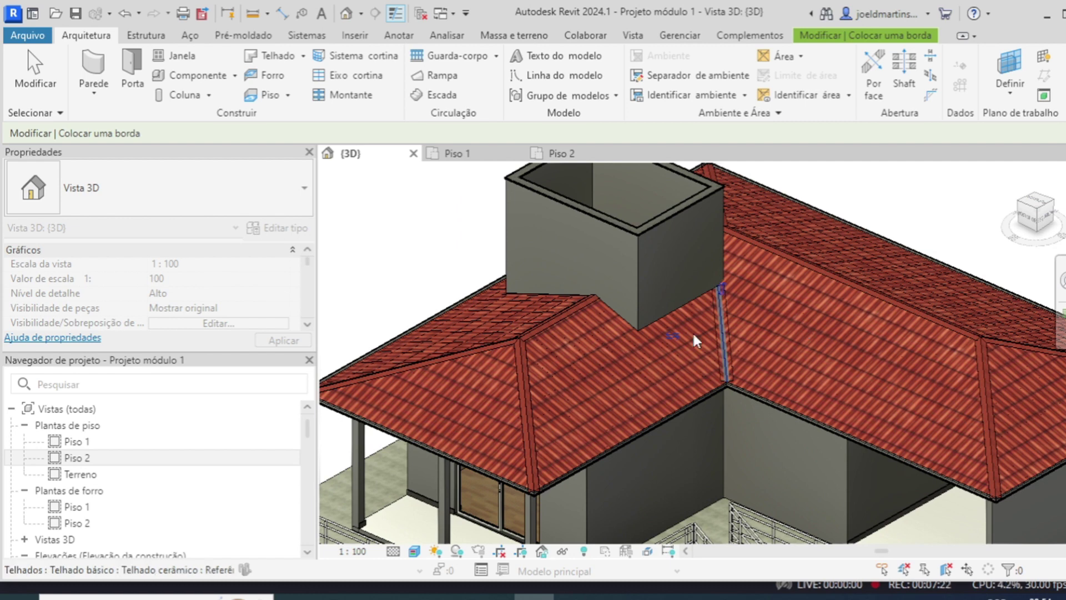
# Place Rufo em chapa galvanizada flashing on the two roof edges meeting at the walled box's outer corner.
pyautogui.scroll(3, 594, 305)
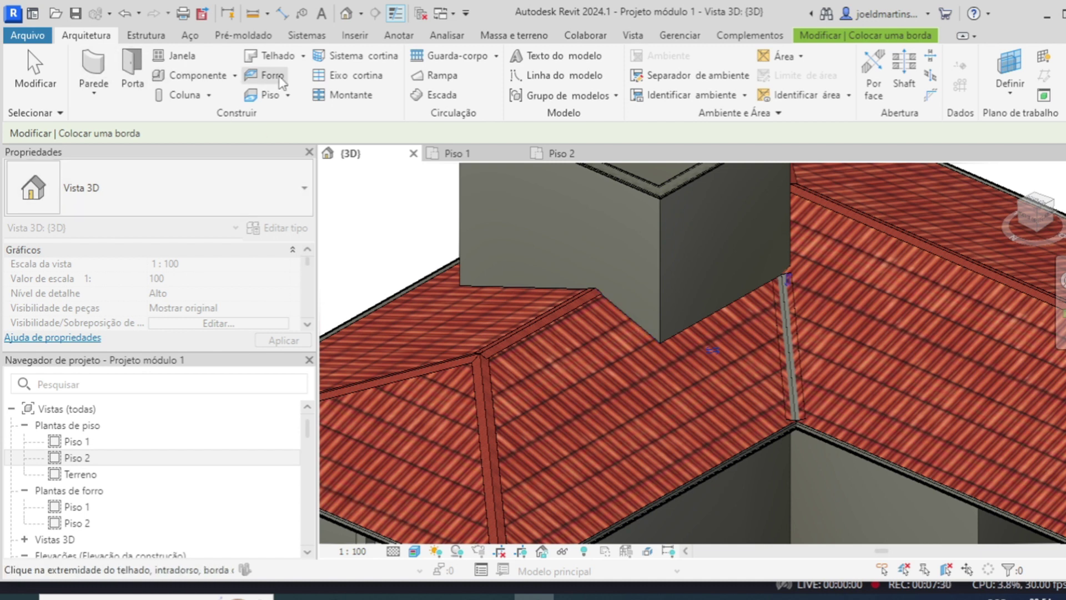
pyautogui.click(303, 56)
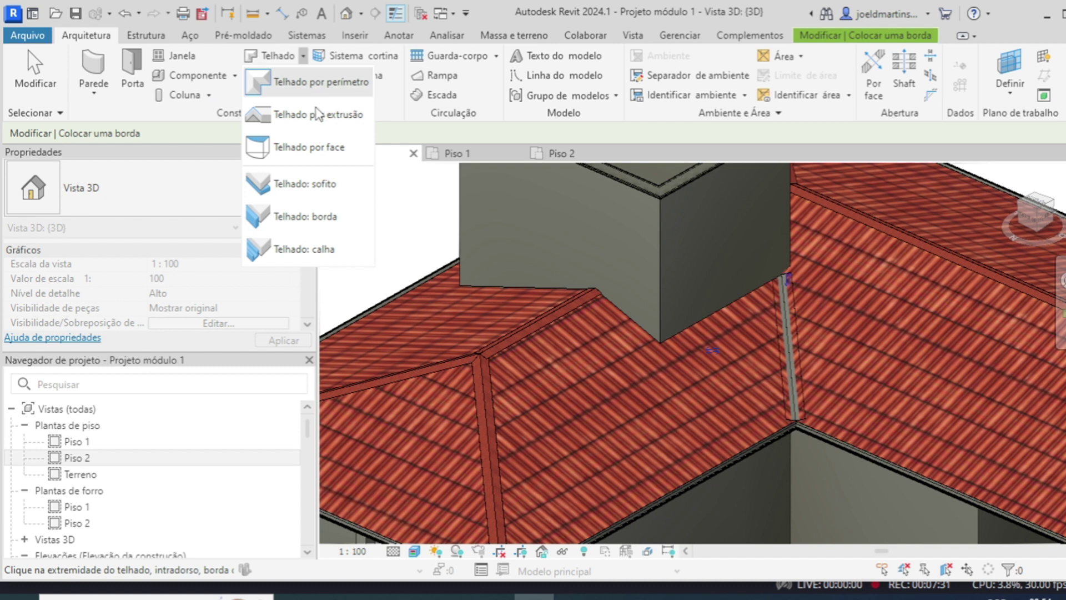
pyautogui.click(332, 214)
pyautogui.click(233, 196)
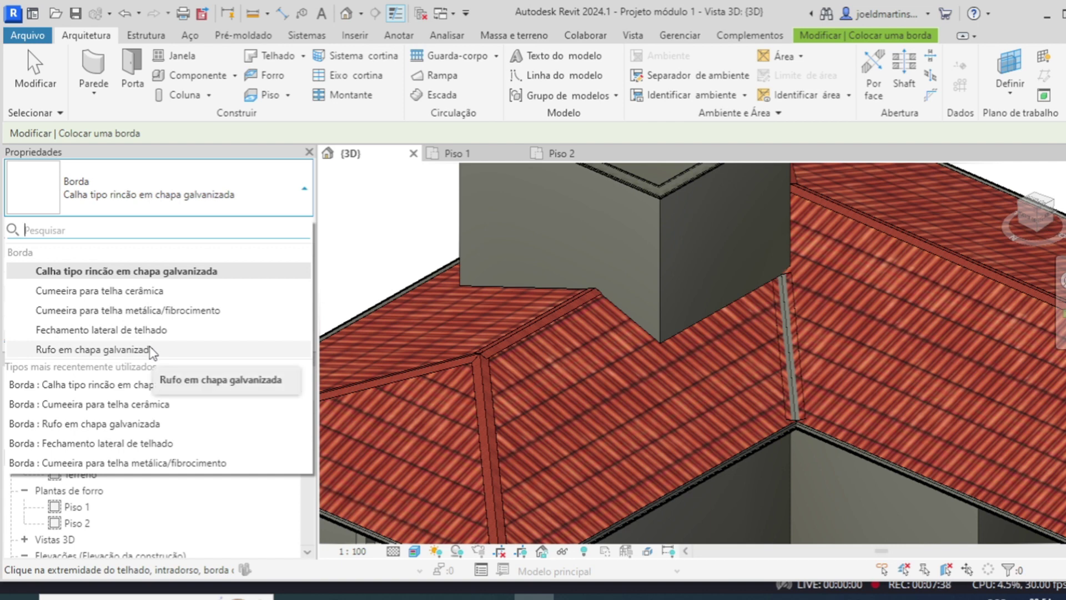
pyautogui.click(93, 349)
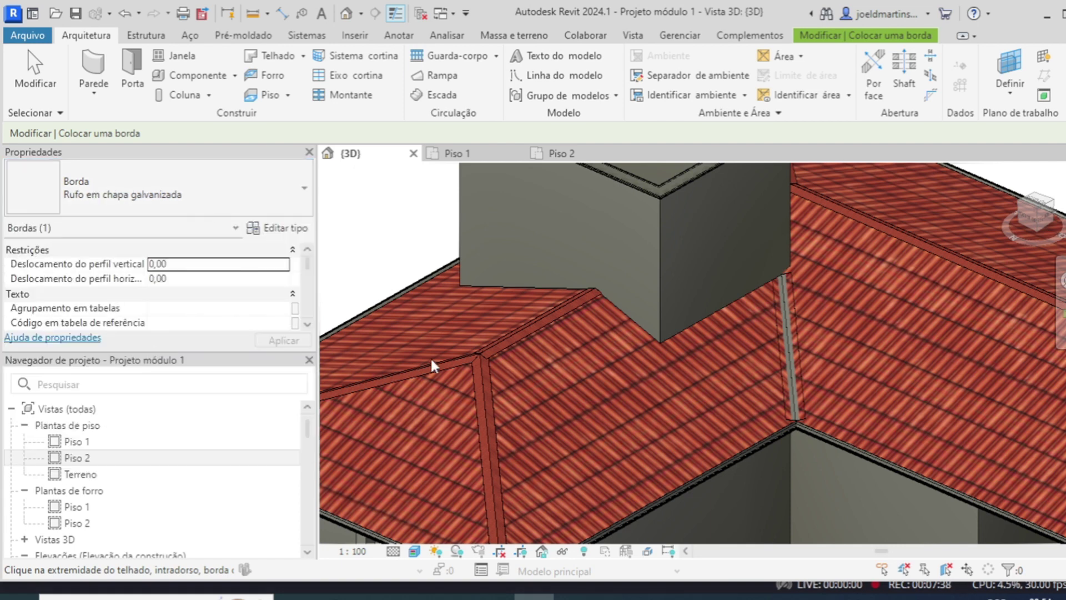
pyautogui.click(697, 335)
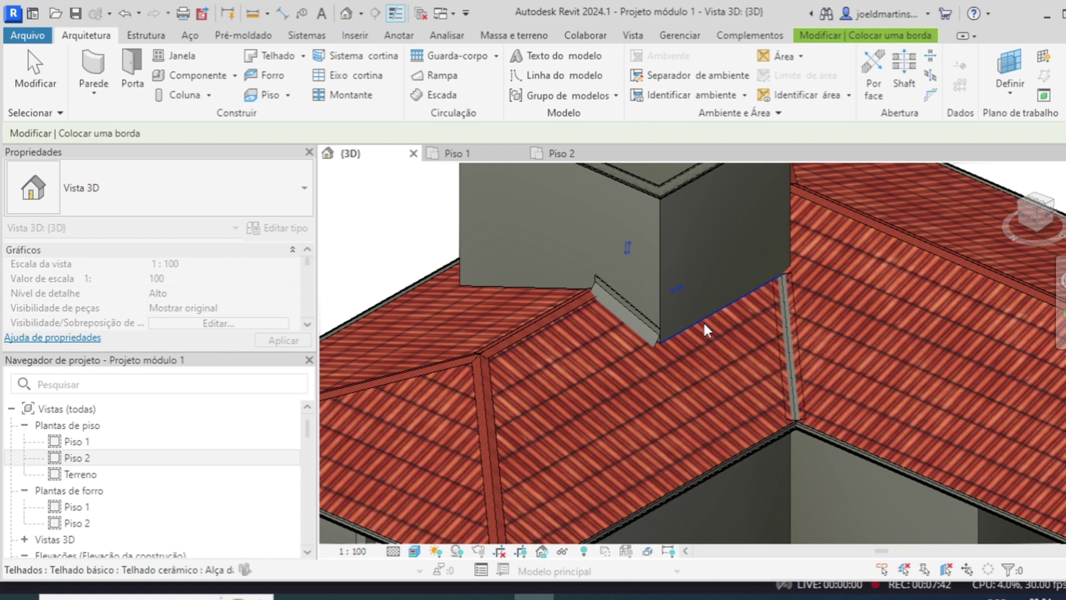
pyautogui.click(704, 330)
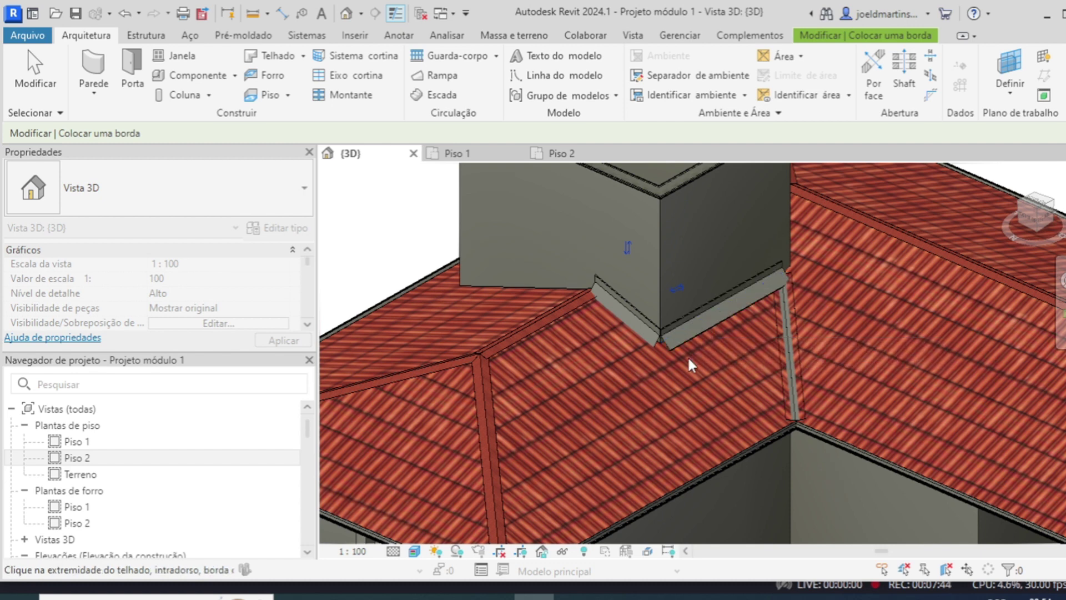
# Place the galvanized flashing on the remaining roof edges around the walled box.
pyautogui.keyDown('shift'); pyautogui.moveTo(687, 356); pyautogui.dragTo(607, 329, button='middle'); pyautogui.keyUp('shift')
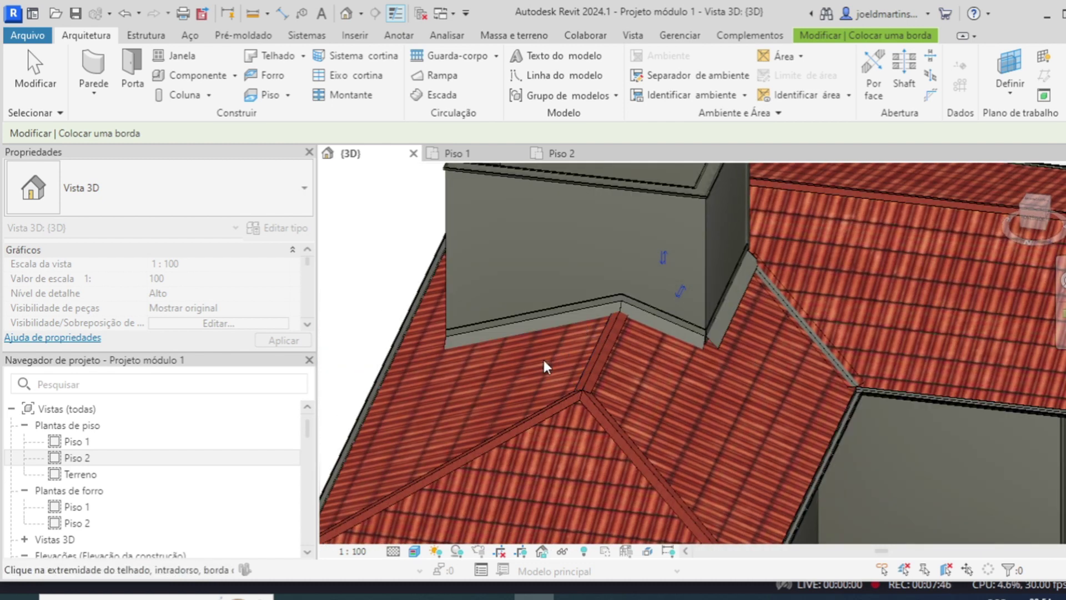
pyautogui.keyDown('shift'); pyautogui.moveTo(542, 362); pyautogui.dragTo(670, 369, button='middle'); pyautogui.keyUp('shift')
pyautogui.click(575, 338)
pyautogui.click(491, 318)
pyautogui.scroll(-5, 654, 356)
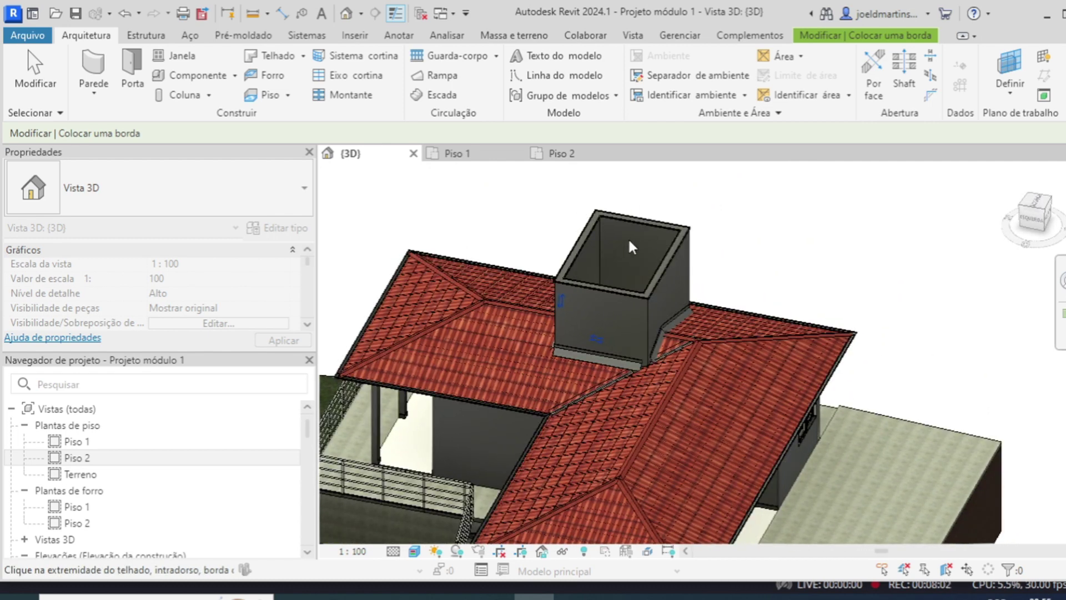
# Start a perimeter roof in the Piso 2 plan with type Telhado em telha de fibrocimento and a base offset of 220.
pyautogui.click(555, 154)
pyautogui.scroll(5, 765, 338)
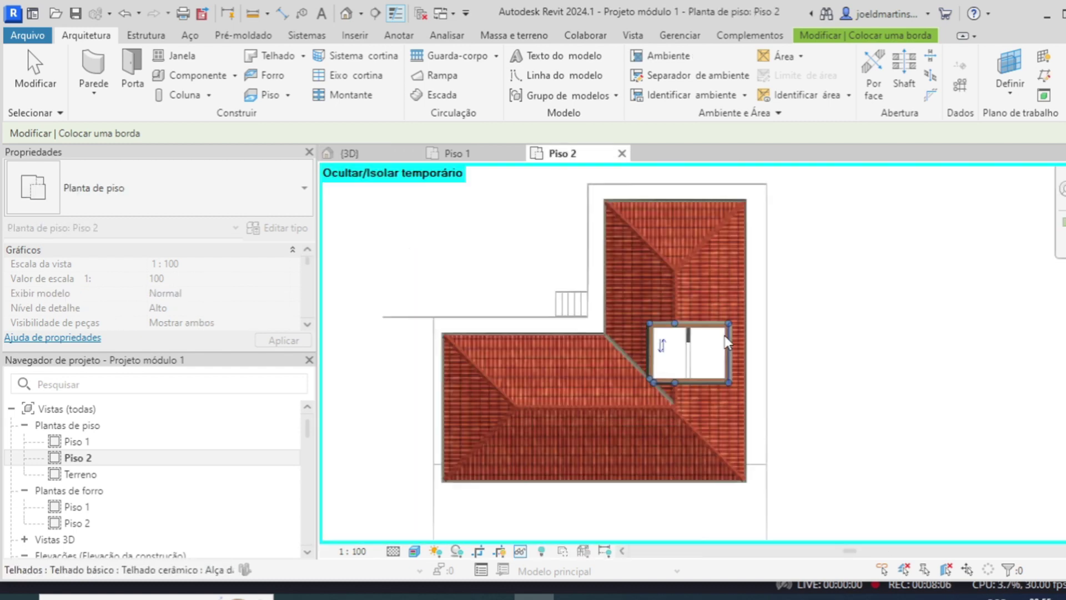
pyautogui.scroll(2, 764, 337)
pyautogui.press('Escape')
pyautogui.scroll(3, 657, 377)
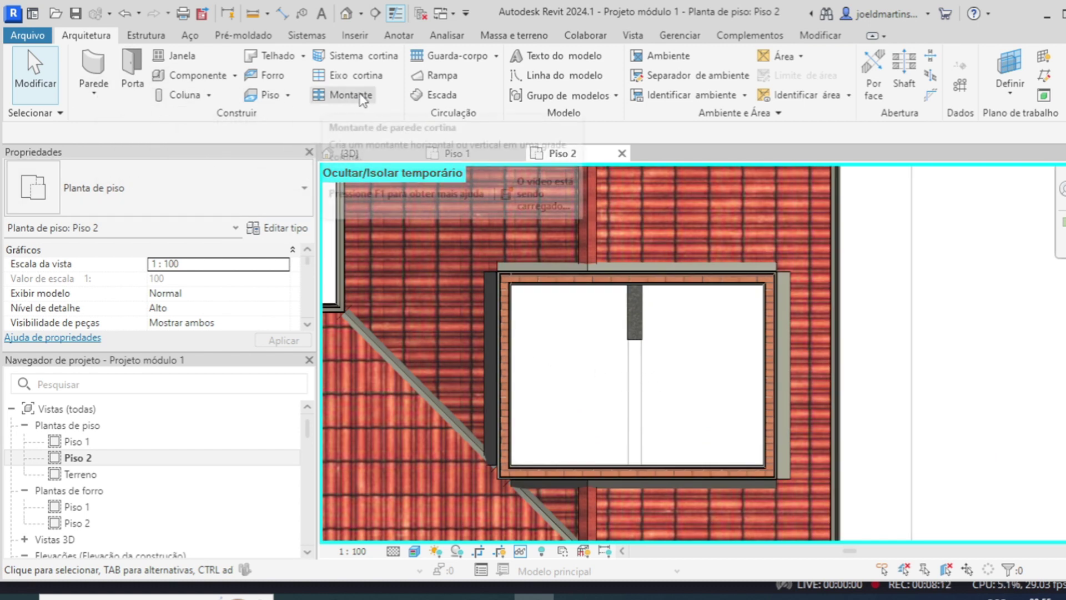
pyautogui.click(303, 55)
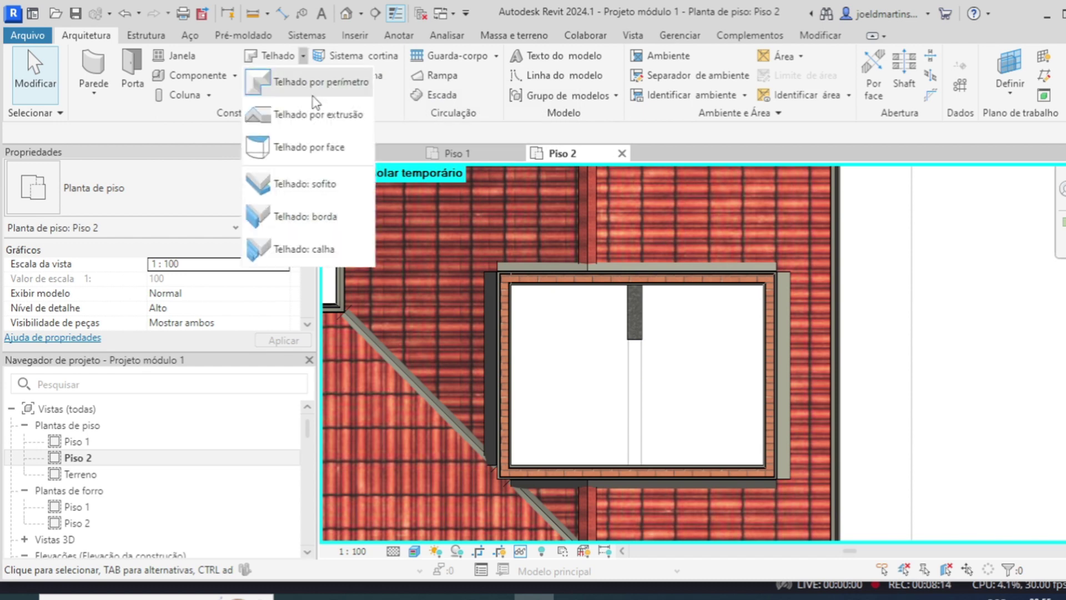
pyautogui.click(311, 89)
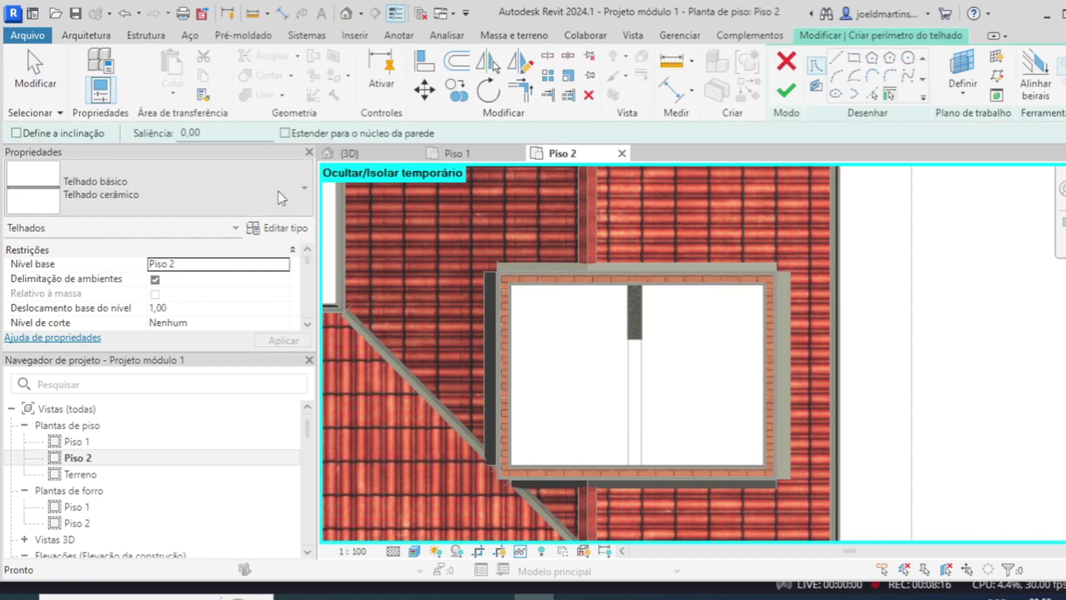
pyautogui.click(282, 198)
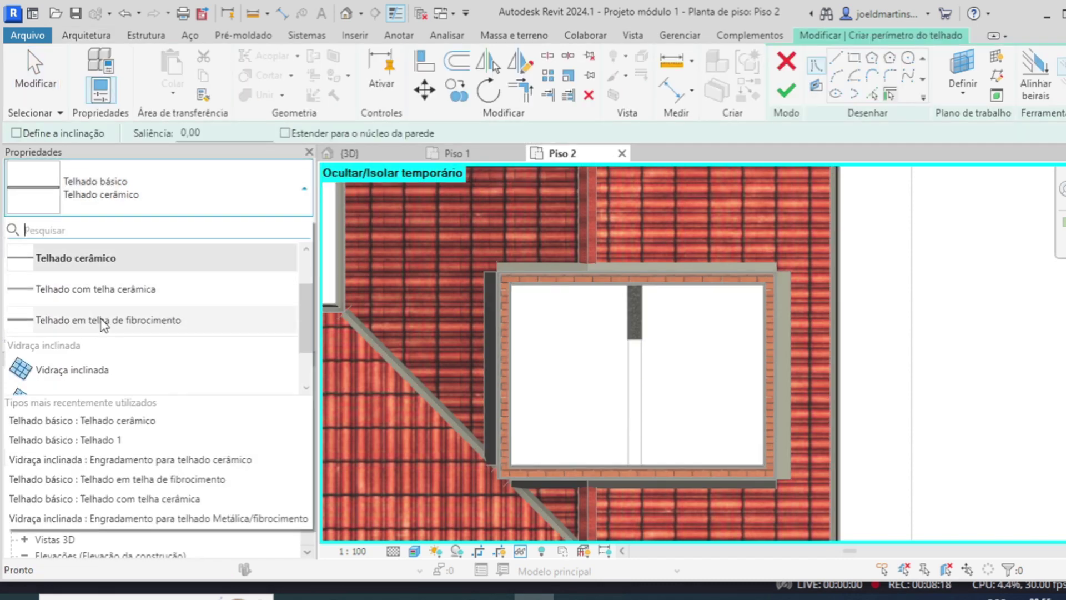
pyautogui.press('Escape')
pyautogui.click(199, 307)
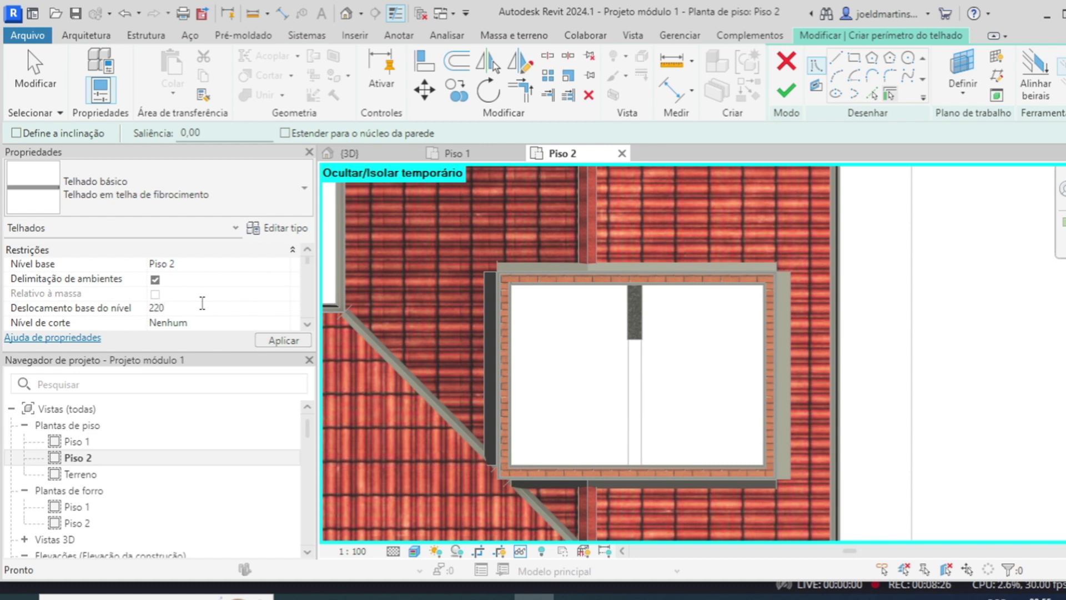
pyautogui.press('Return')
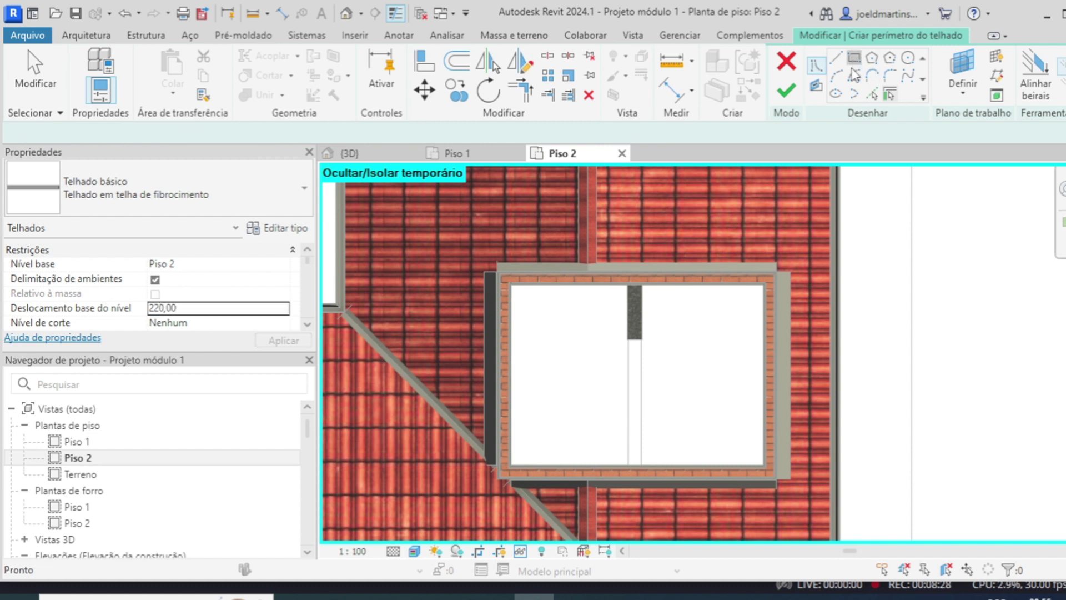
# Sketch the roof perimeter as a rectangle along the inner faces of the walled box.
pyautogui.click(511, 285)
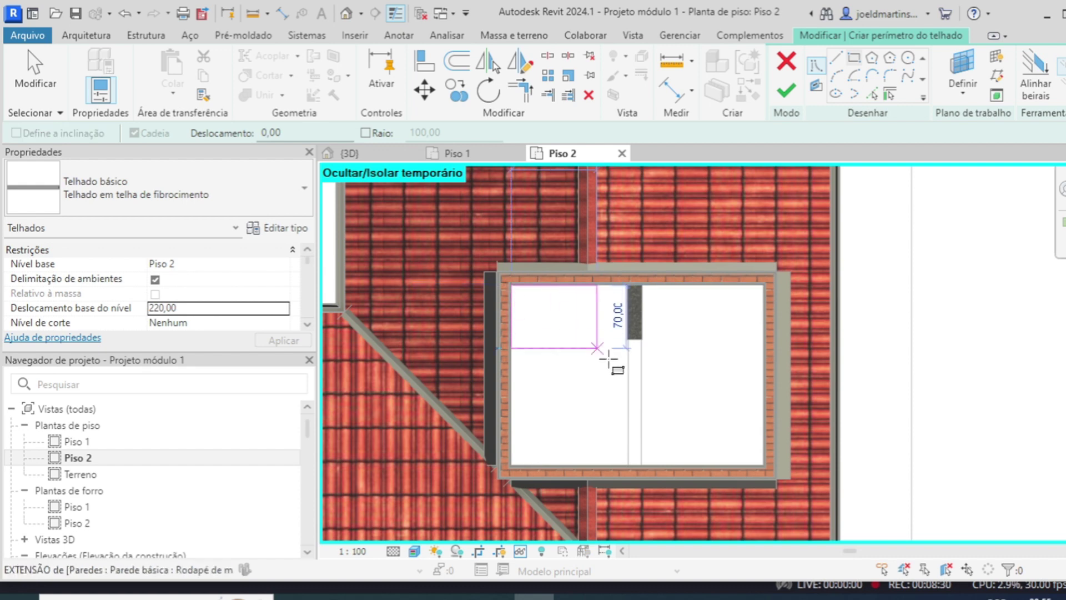
pyautogui.scroll(2, 766, 463)
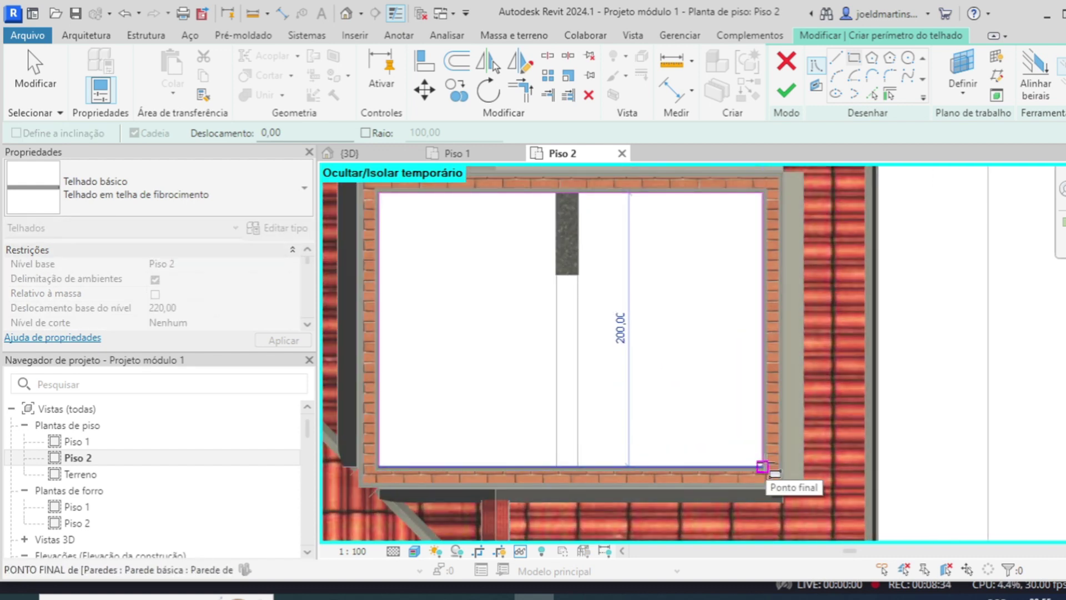
pyautogui.click(762, 466)
pyautogui.scroll(-2, 762, 466)
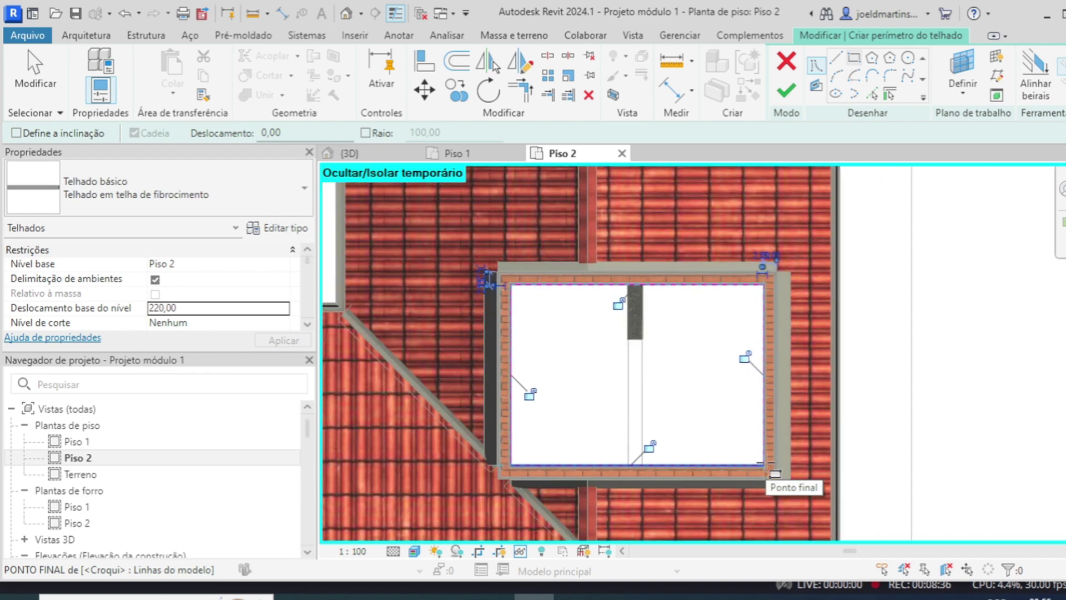
pyautogui.press('Escape')
pyautogui.press('Escape')
# Move the rectangle's lower 280 edge inward and set its distance from the wall's inner face to 10.
pyautogui.click(681, 463)
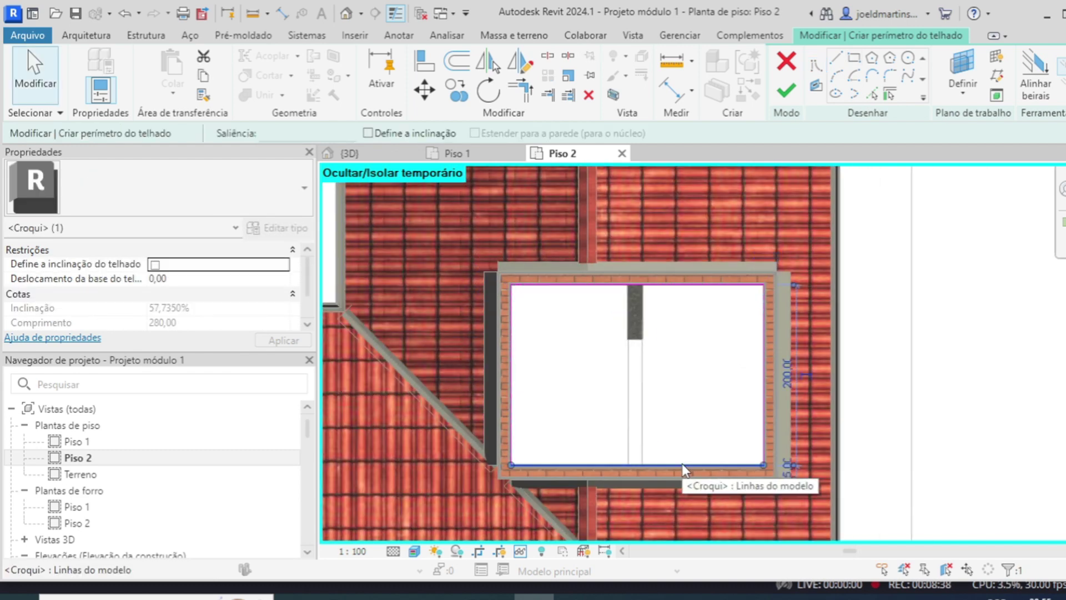
pyautogui.scroll(5, 789, 472)
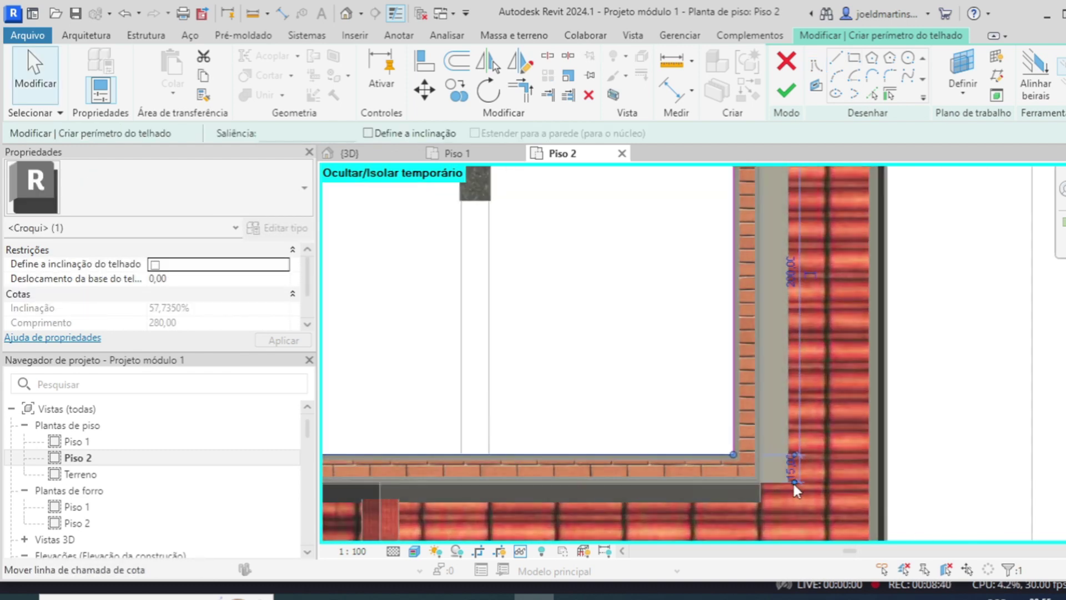
pyautogui.scroll(3, 793, 485)
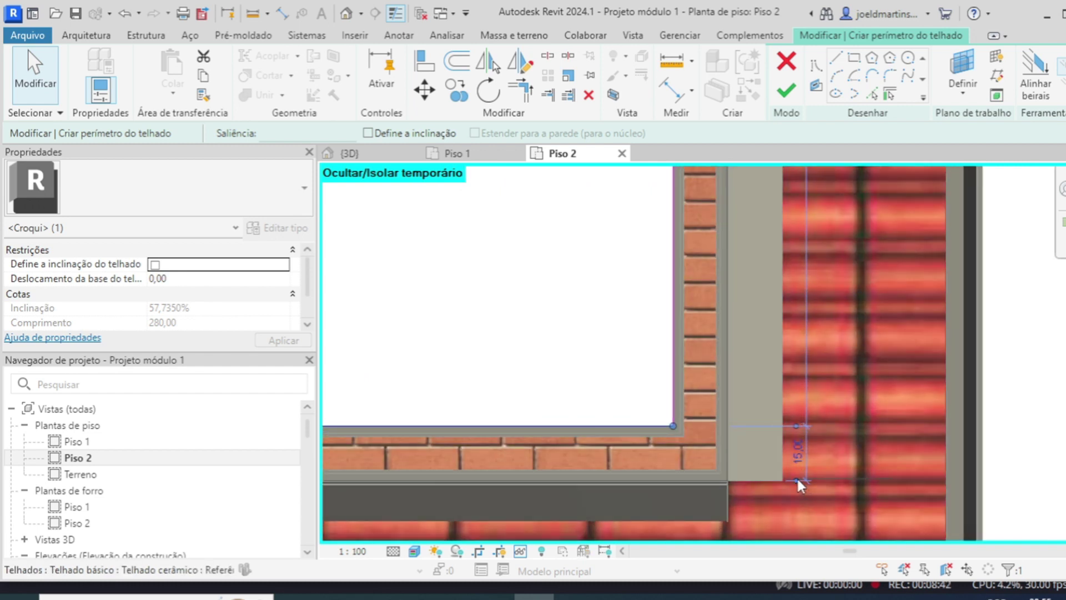
pyautogui.moveTo(644, 425); pyautogui.dragTo(642, 367)
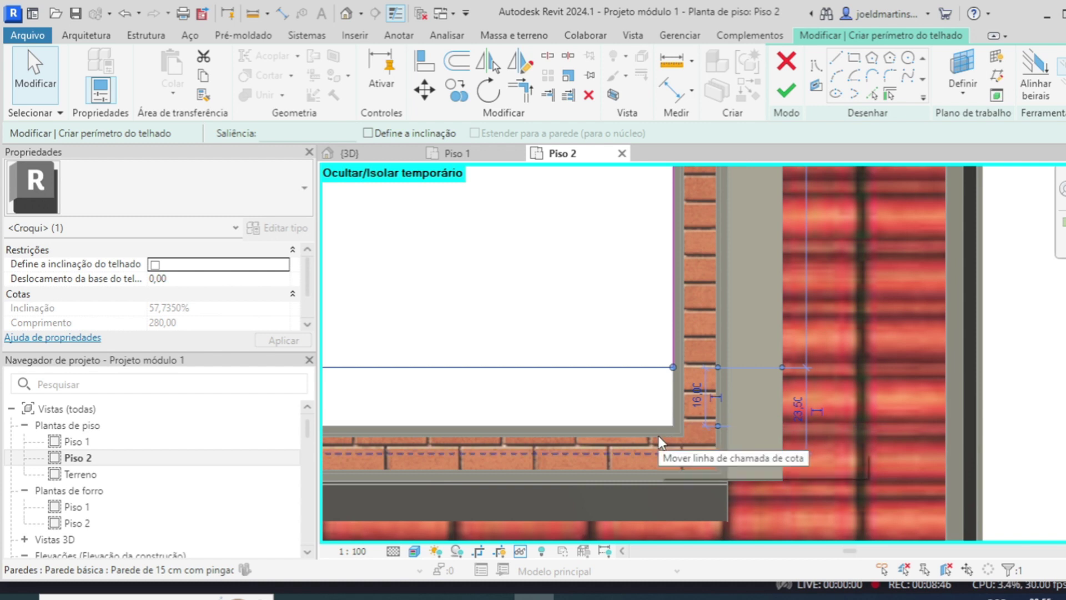
pyautogui.moveTo(659, 442); pyautogui.dragTo(661, 424)
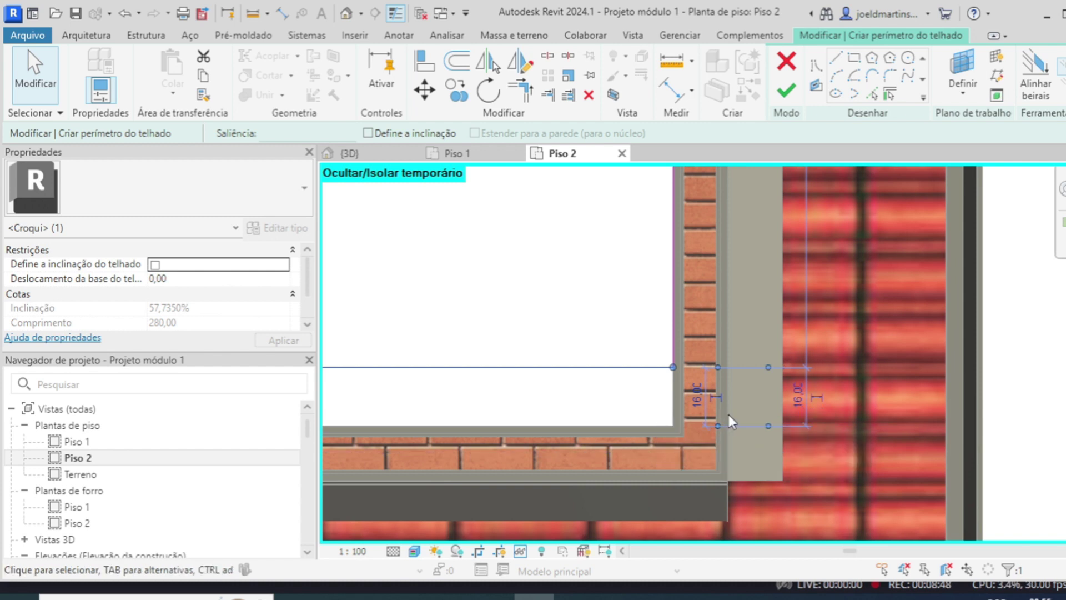
pyautogui.click(798, 399)
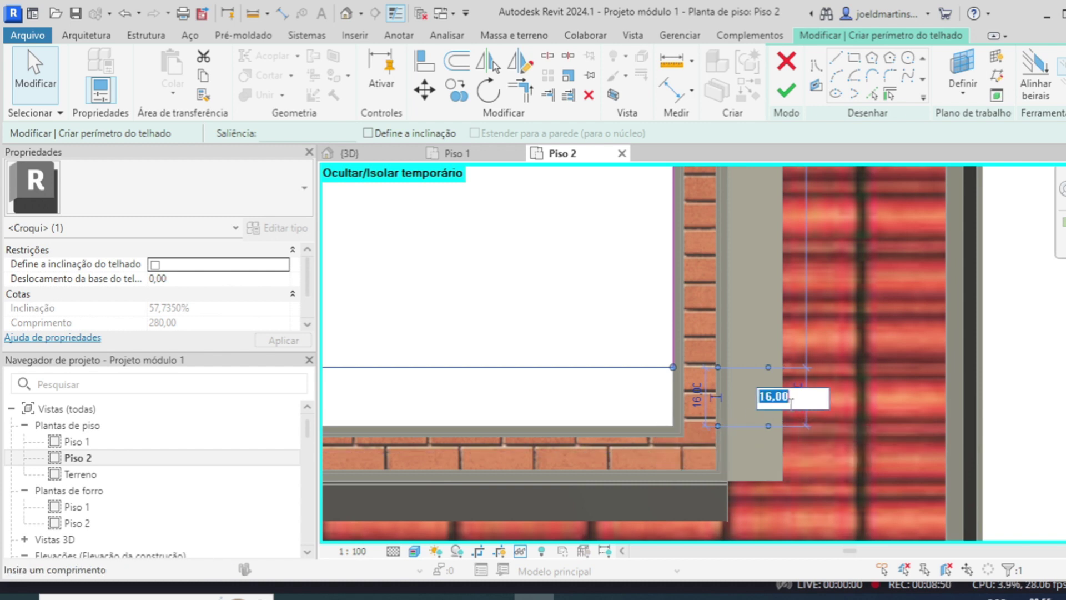
pyautogui.write('10')
pyautogui.press('Return')
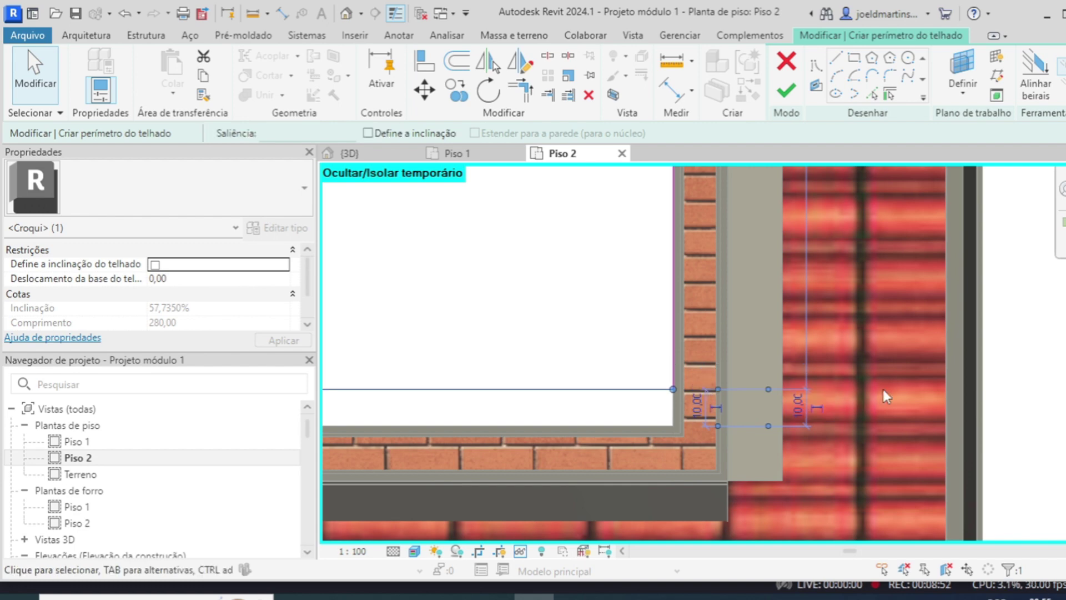
# Add an aligned dimension between the offset sketch edge and the wall's inner face, and set it to 10.
pyautogui.scroll(-3, 804, 398)
pyautogui.moveTo(803, 398); pyautogui.dragTo(925, 400, button='middle')
pyautogui.scroll(-1, 707, 387)
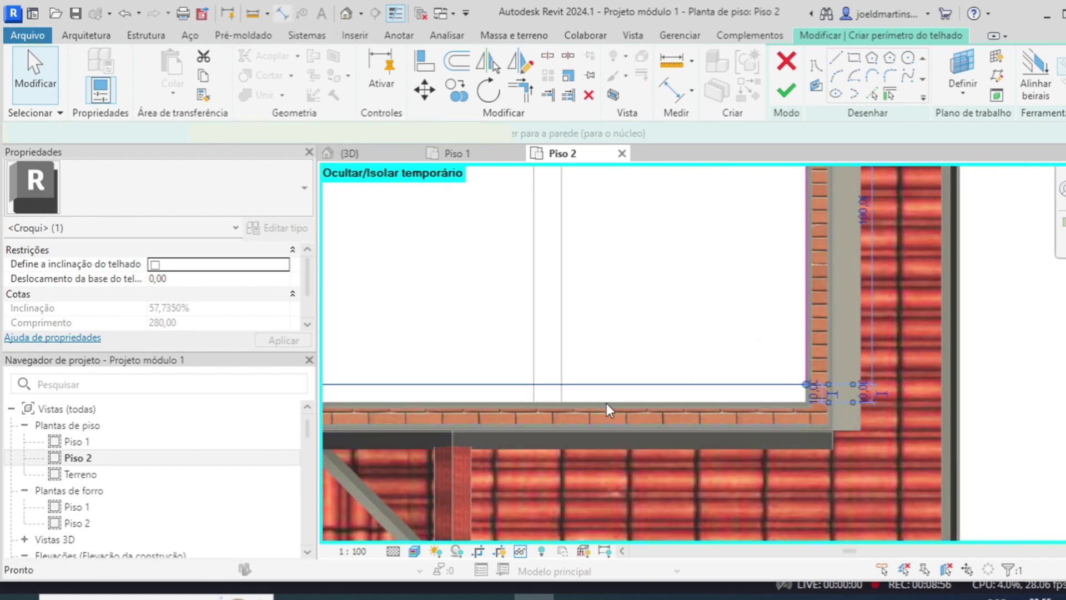
pyautogui.click(611, 384)
pyautogui.click(624, 405)
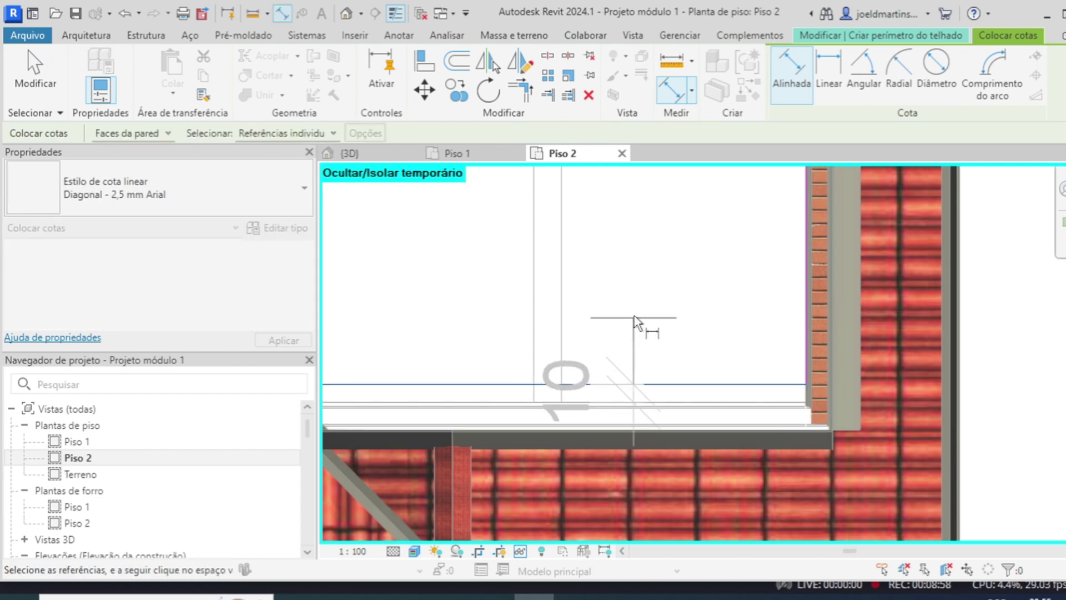
pyautogui.click(610, 361)
pyautogui.press('Escape')
pyautogui.click(602, 384)
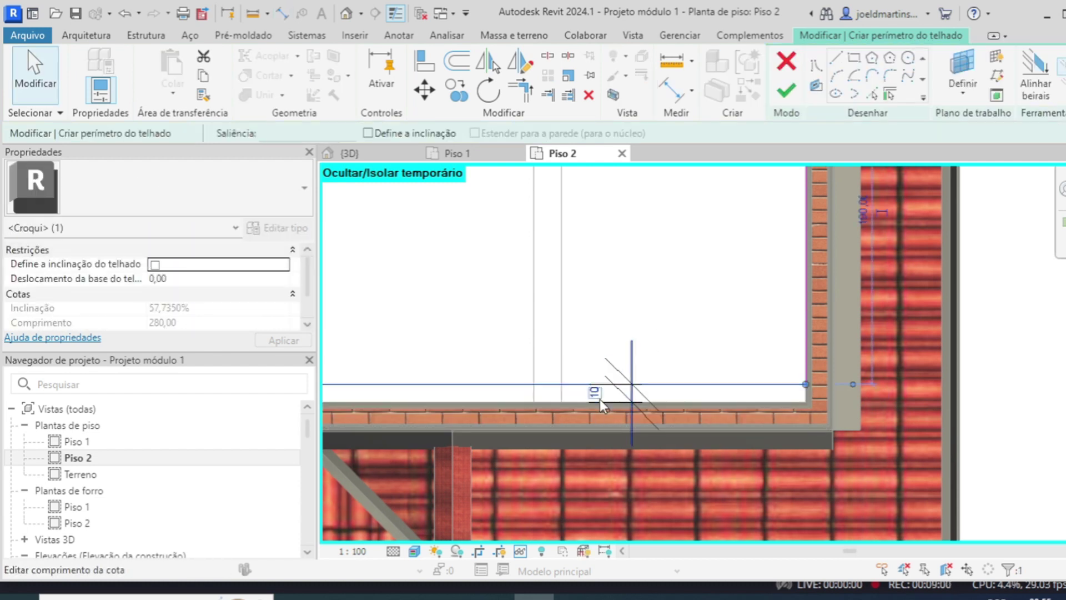
pyautogui.click(595, 393)
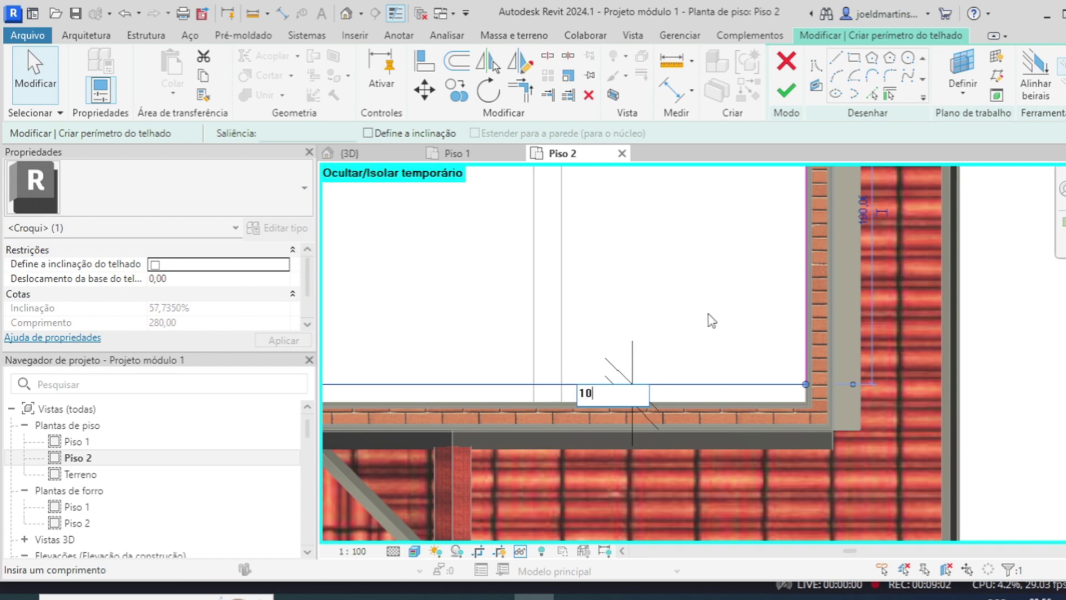
pyautogui.press('Return')
pyautogui.press('Escape')
# Define a 5% slope on all four perimeter lines and finish the roof sketch.
pyautogui.scroll(-1, 692, 392)
pyautogui.moveTo(692, 392); pyautogui.dragTo(767, 411, button='middle')
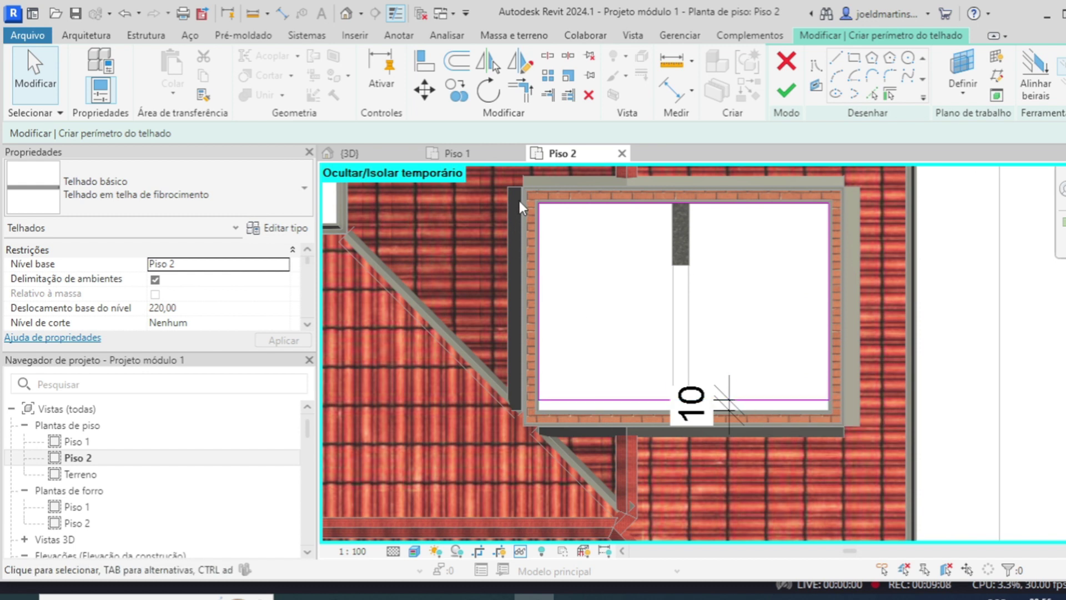
pyautogui.moveTo(521, 199)
pyautogui.mouseDown()
pyautogui.moveTo(725, 311)
pyautogui.moveTo(837, 418)
pyautogui.mouseUp()
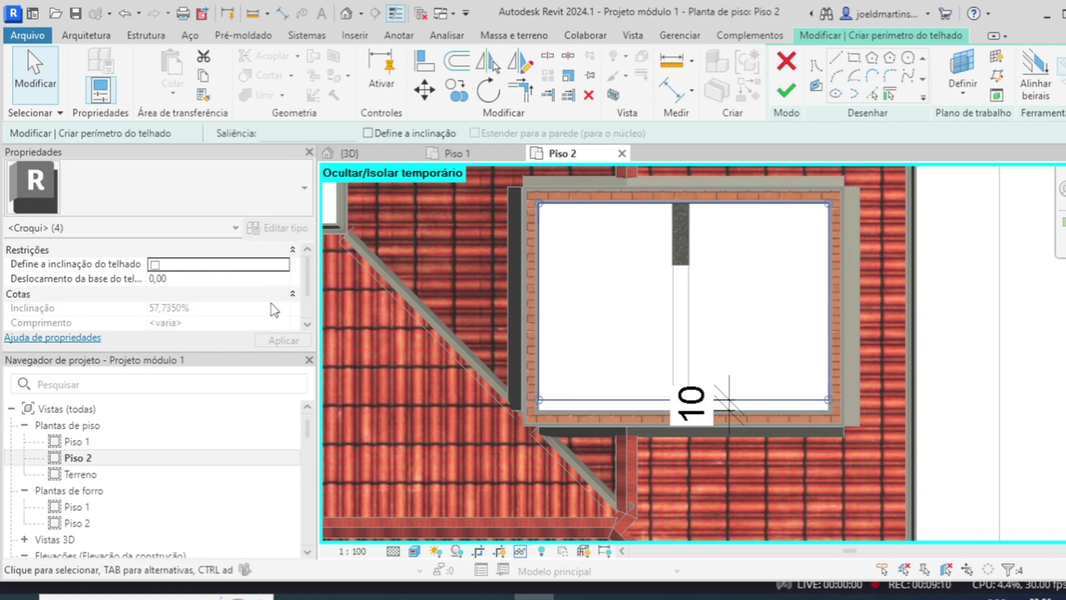
pyautogui.click(366, 134)
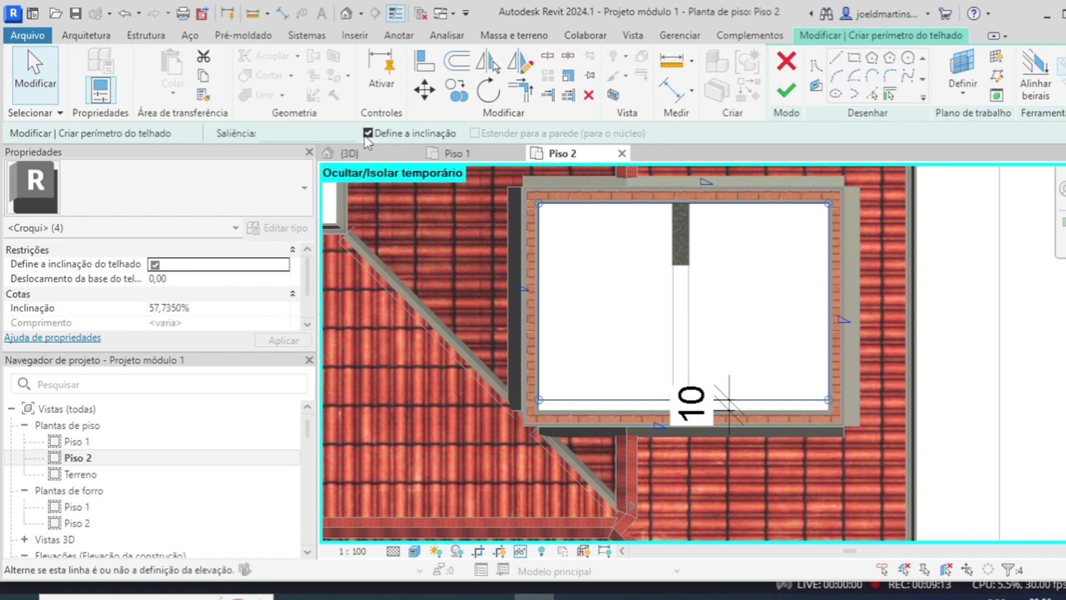
pyautogui.click(208, 307)
pyautogui.write('5')
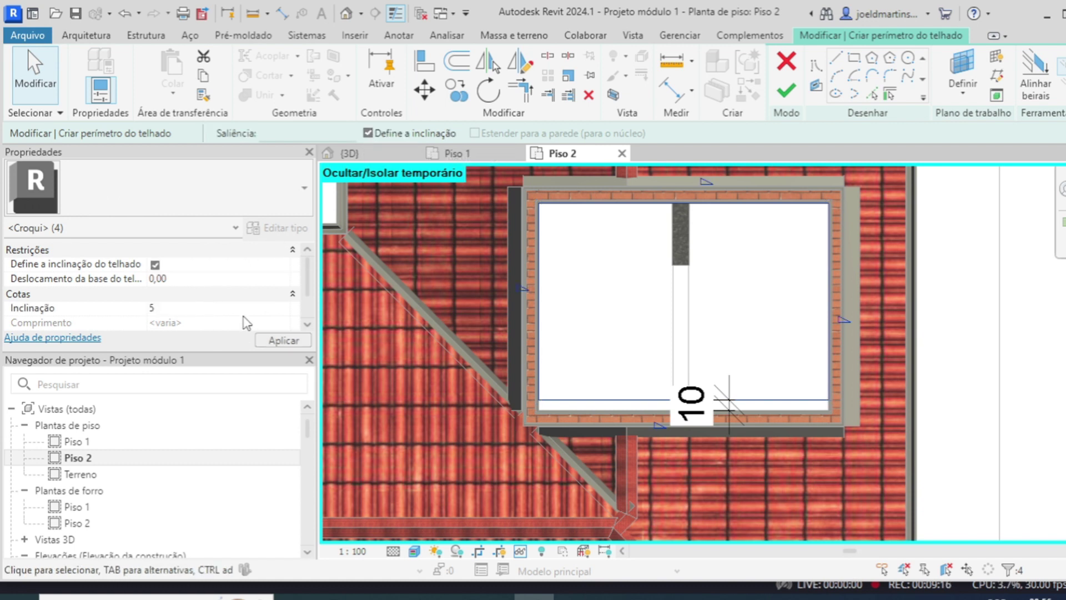
pyautogui.click(265, 340)
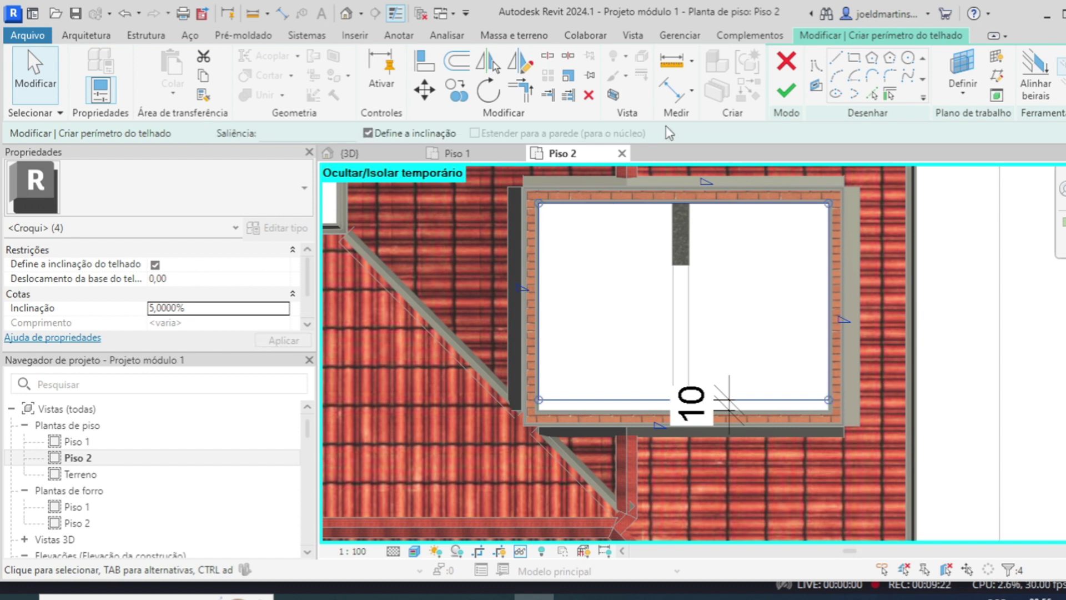
pyautogui.click(786, 90)
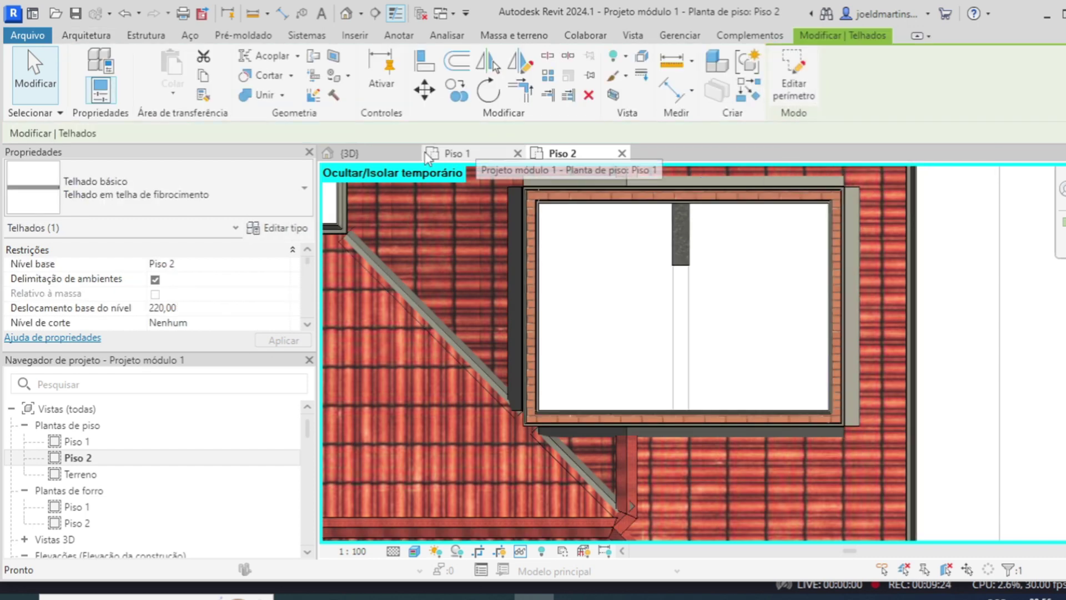
# Edit the new roof's perimeter in the 3D view, removing the slope from the edge offset 10 from the wall and its two adjoining edges.
pyautogui.click(356, 153)
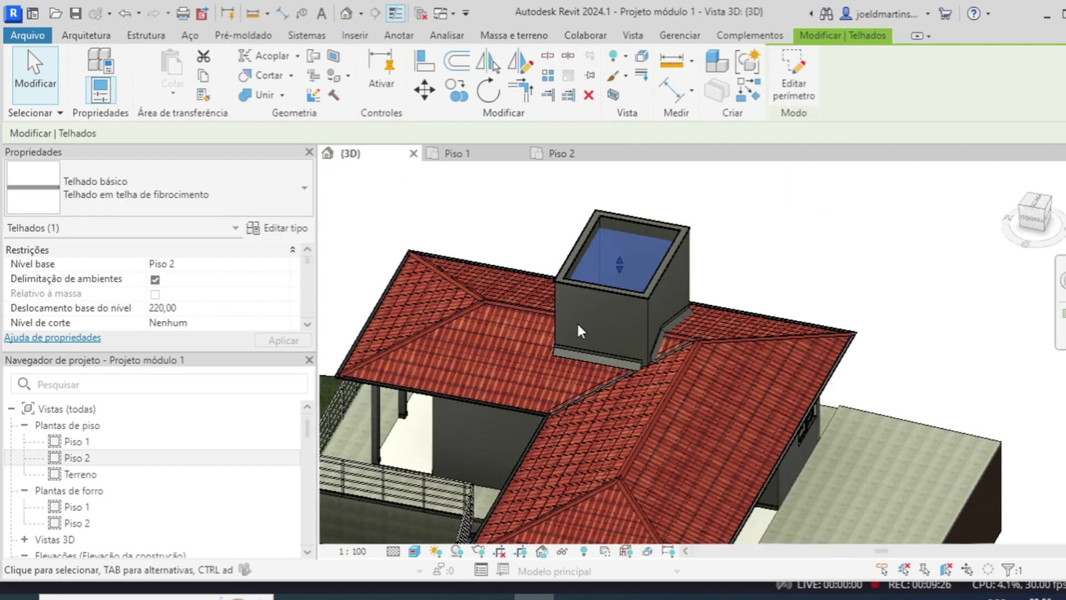
pyautogui.moveTo(577, 321)
pyautogui.keyDown('shift'); pyautogui.mouseDown(button='middle')
pyautogui.moveTo(612, 344)
pyautogui.moveTo(651, 242)
pyautogui.moveTo(878, 281)
pyautogui.moveTo(591, 317)
pyautogui.mouseUp(button='middle'); pyautogui.keyUp('shift')
pyautogui.press('Escape')
pyautogui.doubleClick(580, 286)
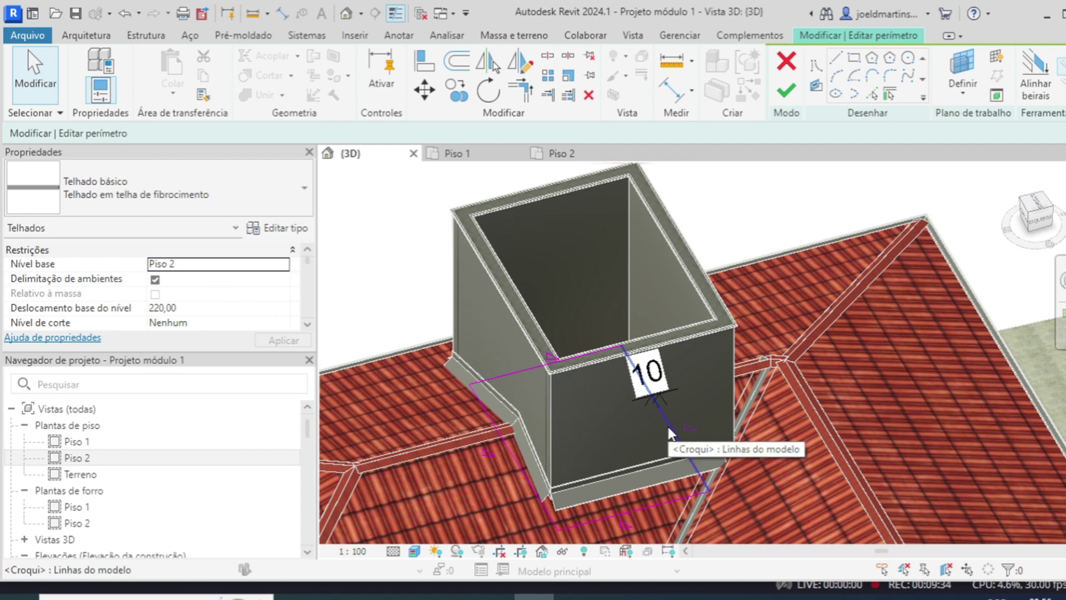
pyautogui.click(668, 426)
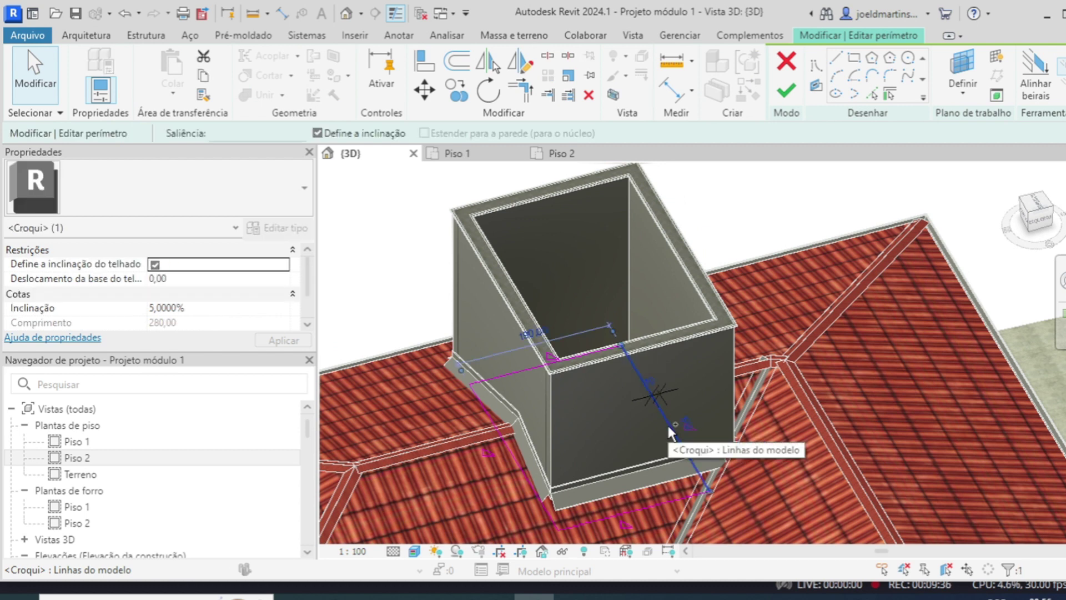
pyautogui.keyDown('ctrl'); pyautogui.click(641, 498); pyautogui.keyUp('ctrl')
pyautogui.keyDown('ctrl'); pyautogui.click(518, 369); pyautogui.keyUp('ctrl')
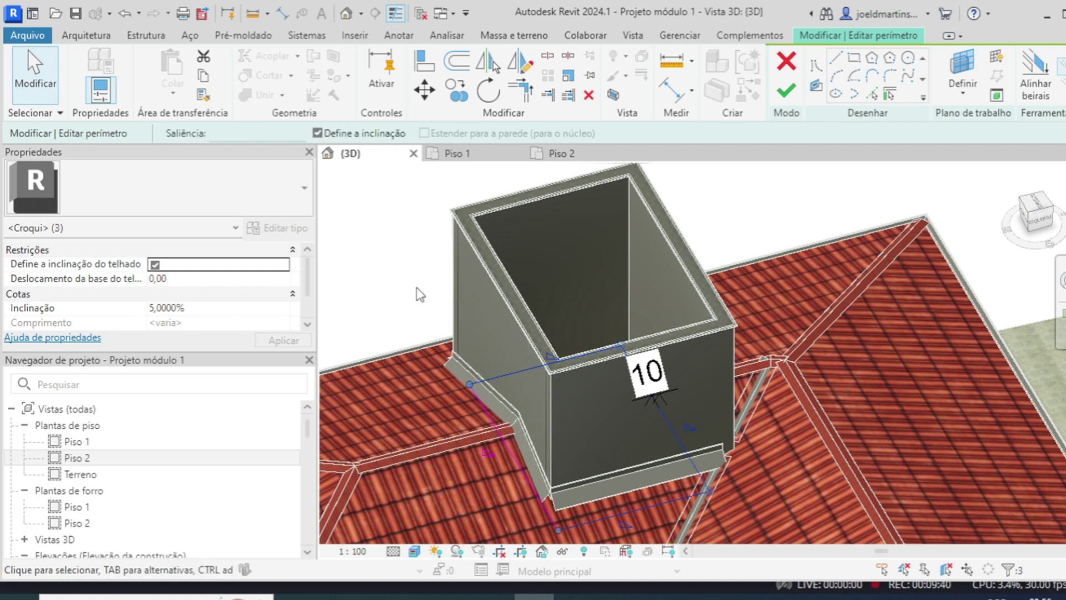
pyautogui.click(318, 134)
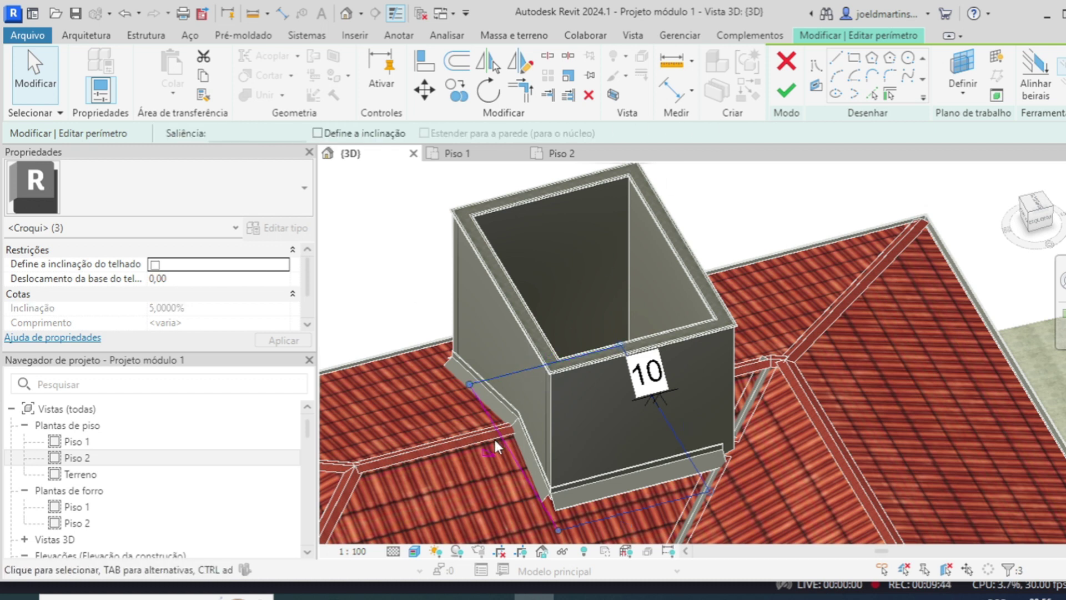
pyautogui.click(784, 91)
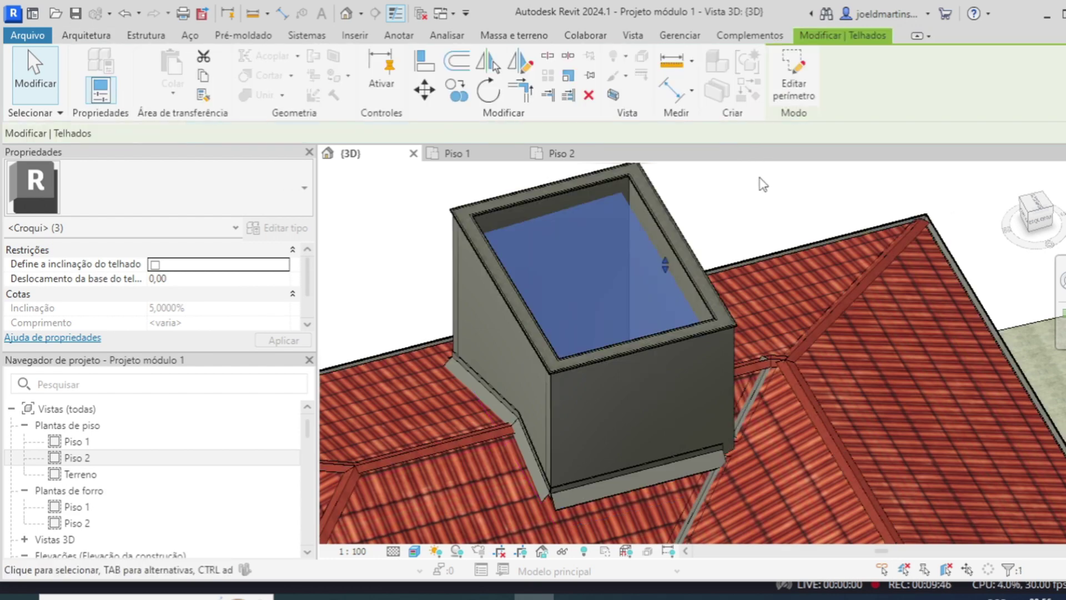
# Re-edit the fibre-cement roof's perimeter, removing the slope from its sloped edge and defining a 5% slope on the opposite edge offset 10 from the wall.
pyautogui.click(763, 184)
pyautogui.keyDown('shift'); pyautogui.moveTo(686, 258); pyautogui.dragTo(688, 290, button='middle'); pyautogui.keyUp('shift')
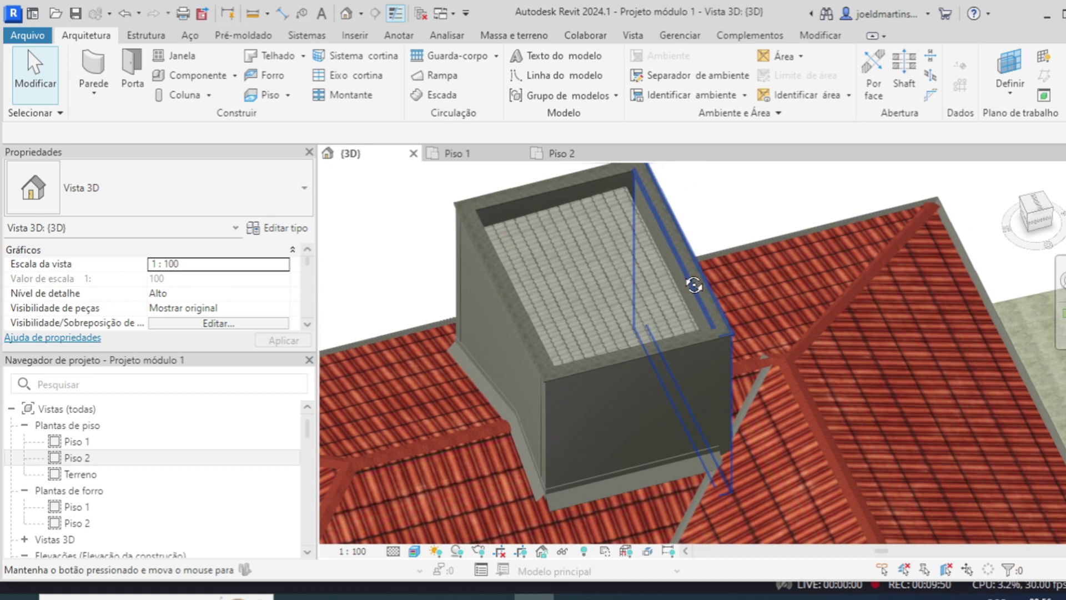
pyautogui.click(658, 262)
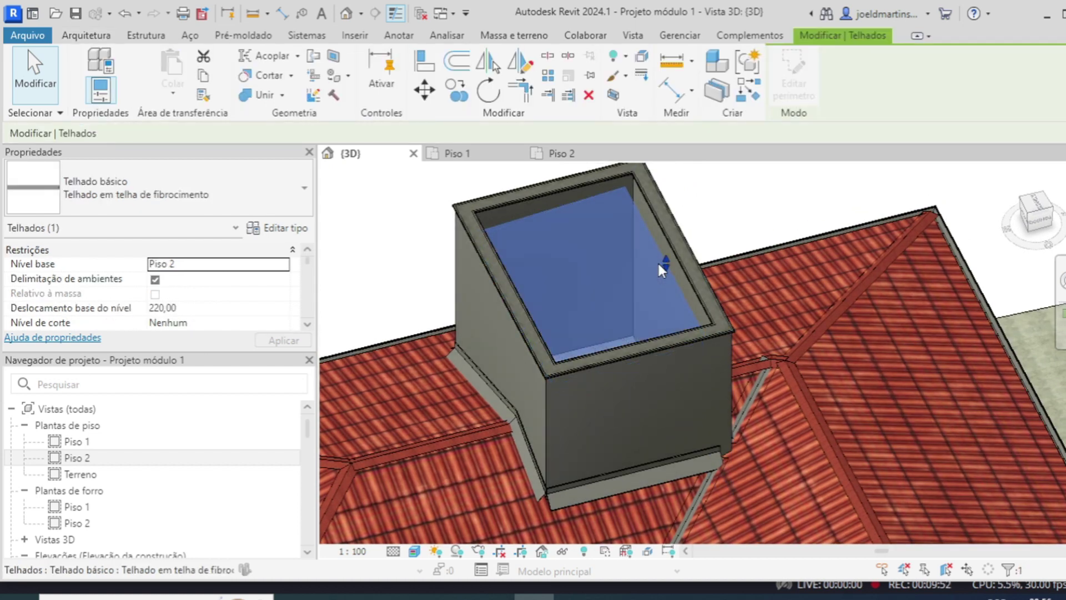
pyautogui.doubleClick(650, 232)
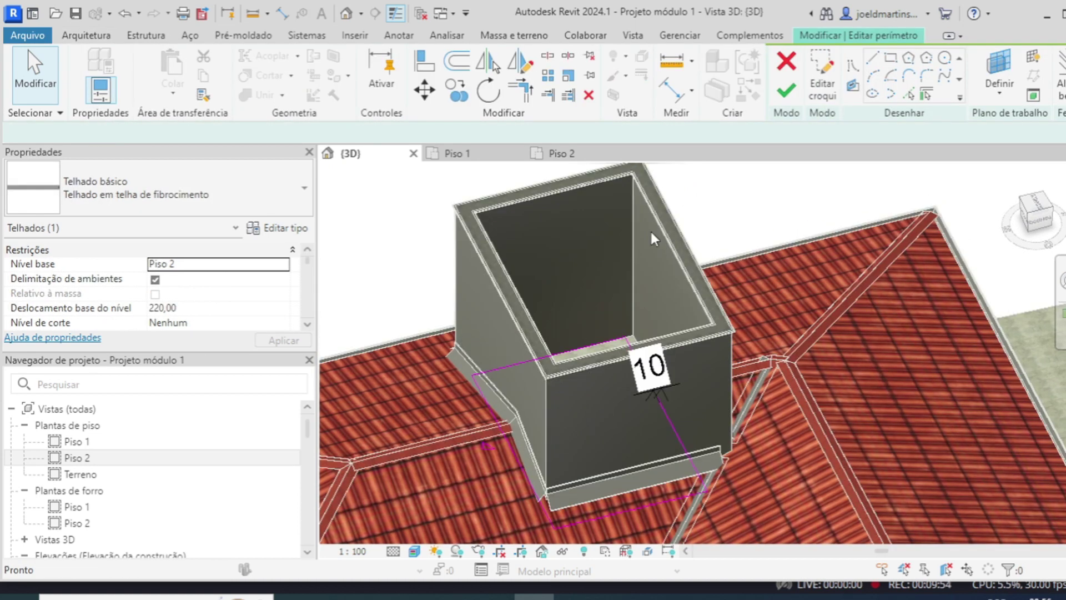
pyautogui.click(502, 438)
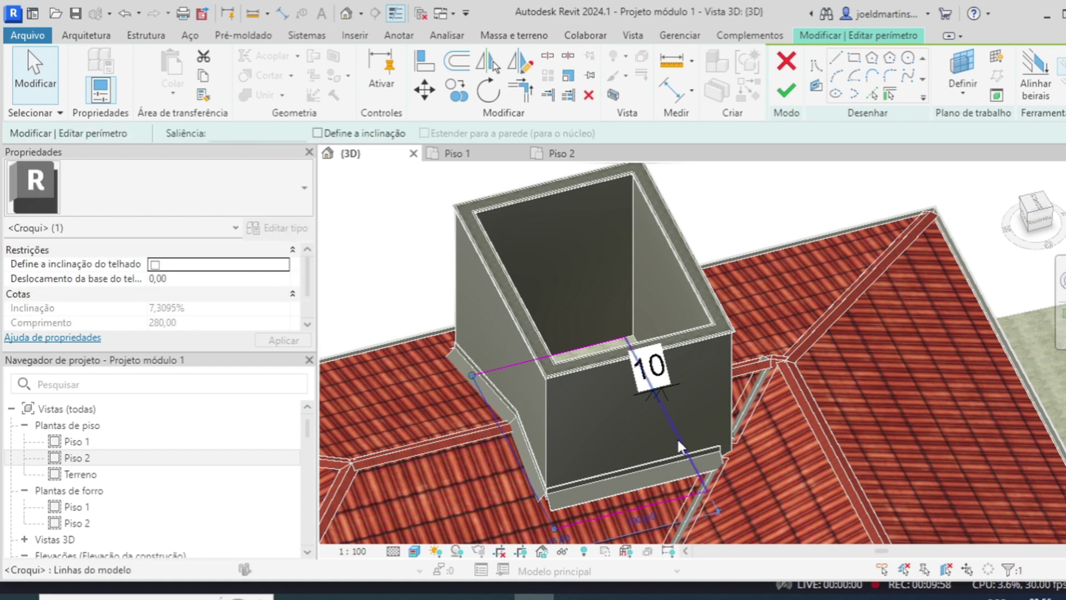
pyautogui.click(316, 133)
pyautogui.click(319, 134)
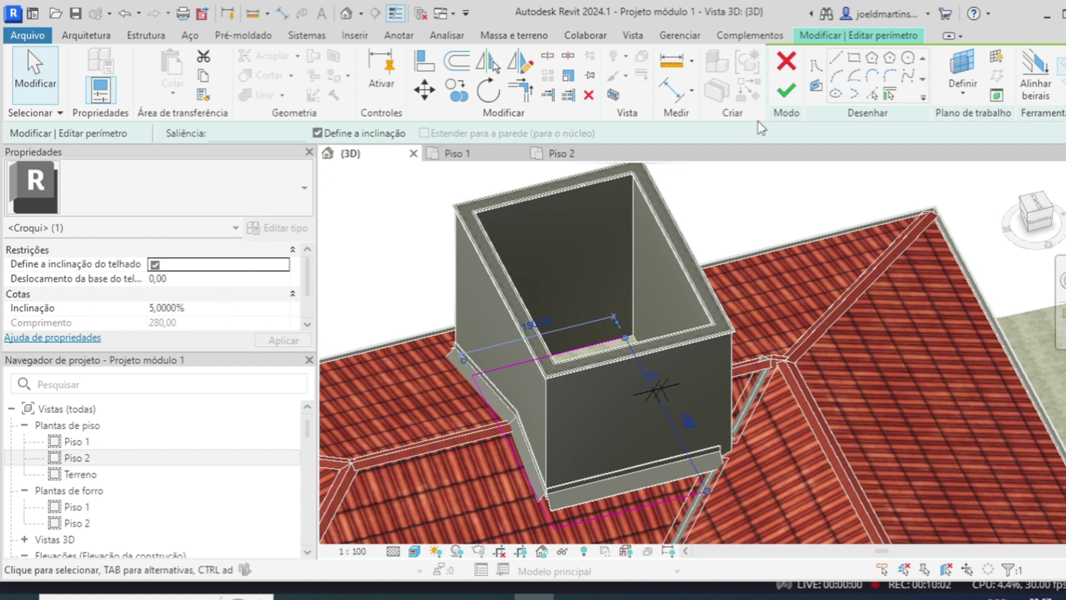
pyautogui.click(786, 90)
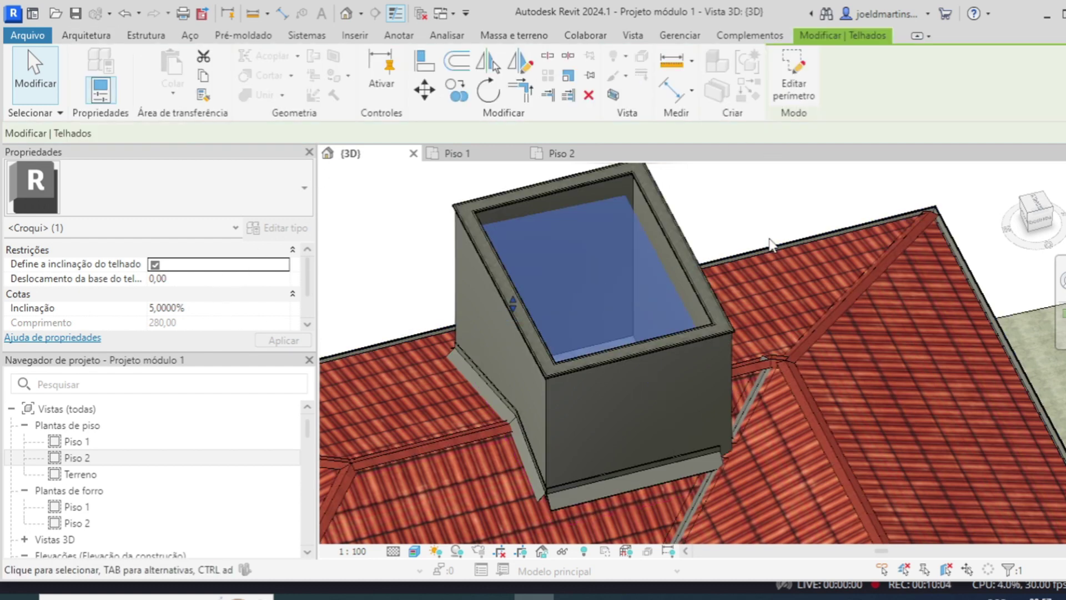
pyautogui.click(772, 239)
# Place a roof gutter along the fibre-cement roof's low edge, in the gap beside the box wall.
pyautogui.keyDown('shift'); pyautogui.moveTo(761, 248); pyautogui.dragTo(643, 266, button='middle'); pyautogui.keyUp('shift')
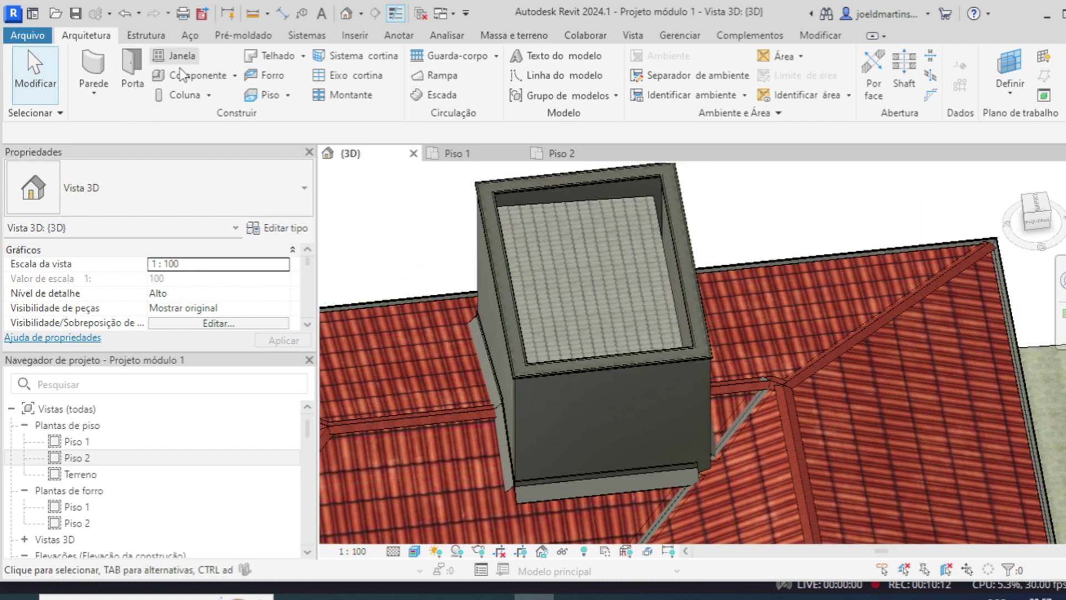
pyautogui.click(303, 56)
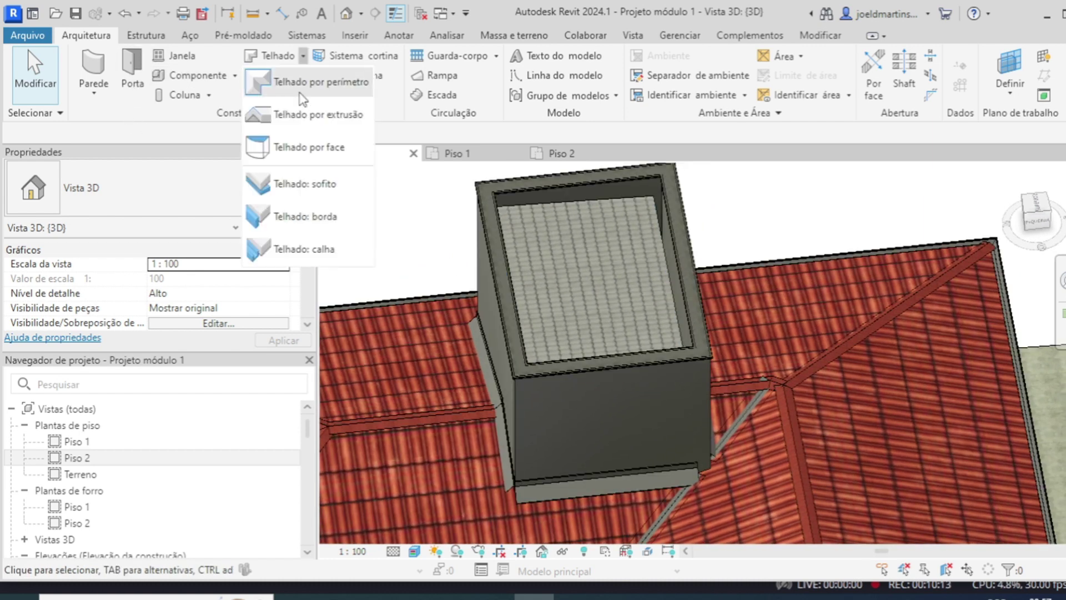
pyautogui.click(311, 249)
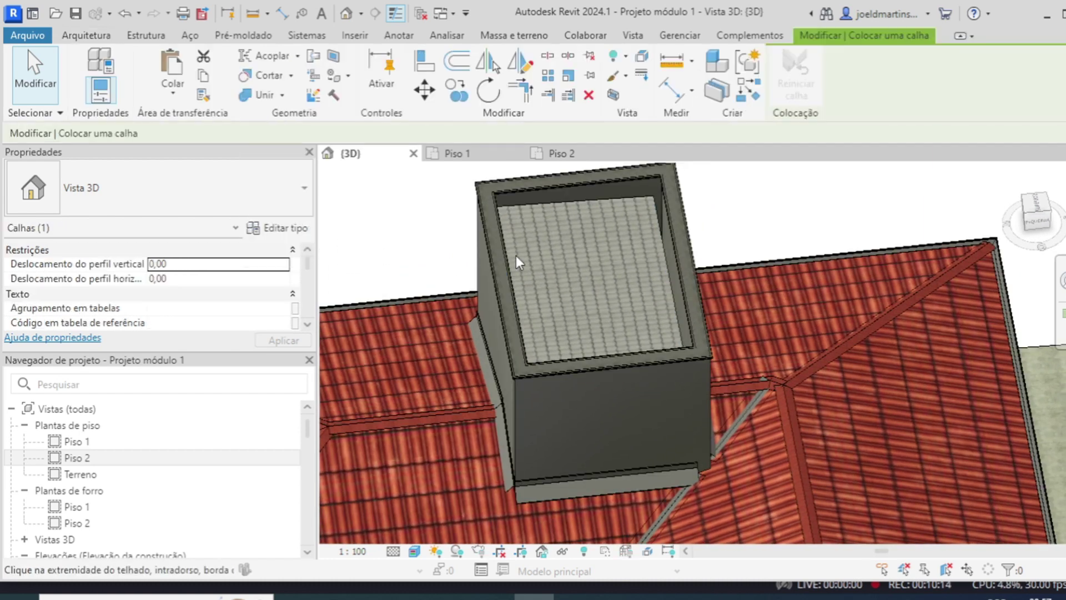
pyautogui.click(654, 264)
pyautogui.keyDown('shift'); pyautogui.moveTo(642, 254); pyautogui.dragTo(524, 382, button='middle'); pyautogui.keyUp('shift')
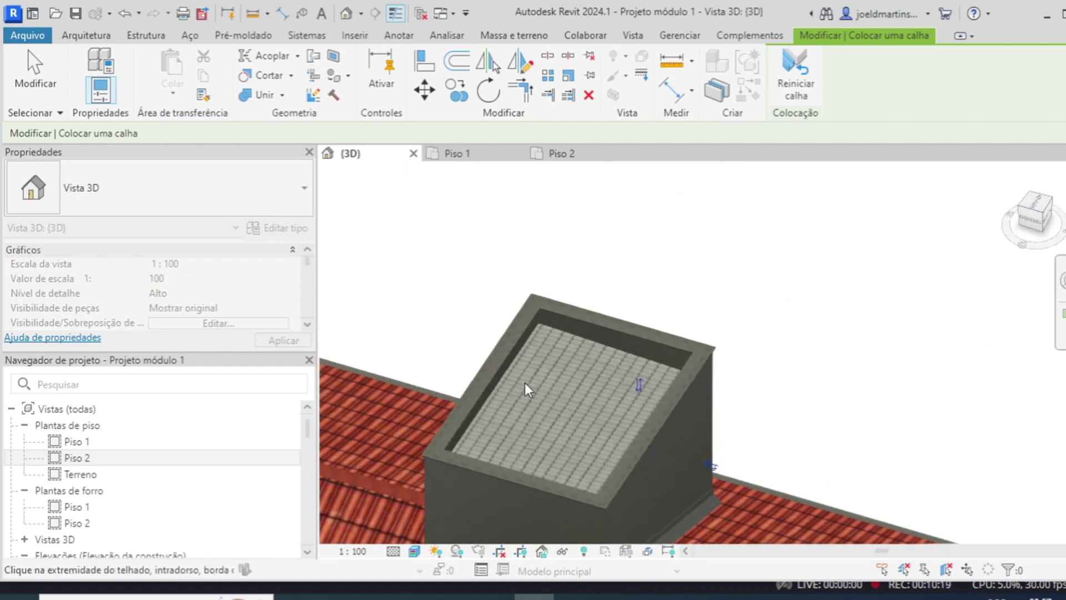
# Add "Rufo em chapa galvanizada" fascia flashing along the remaining edges of the fibre-cement roof inside the box.
pyautogui.click(86, 37)
pyautogui.click(303, 55)
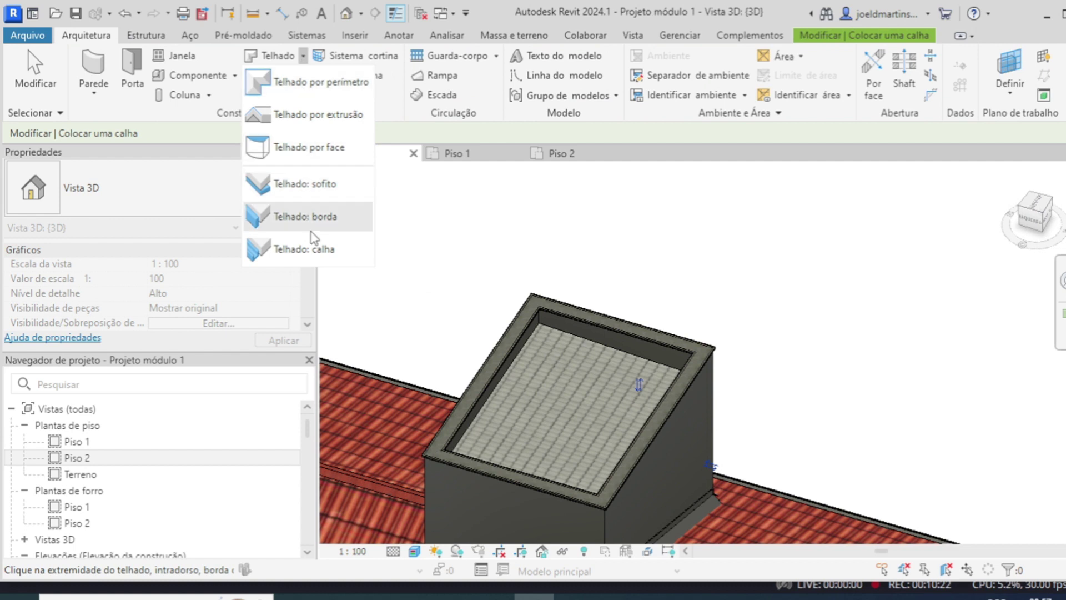
pyautogui.click(292, 216)
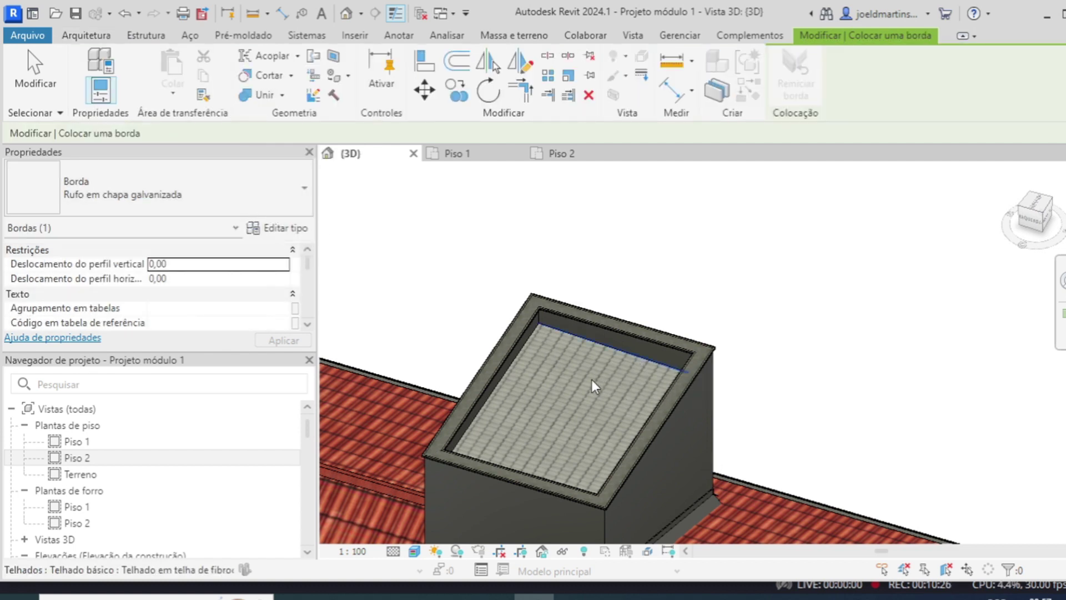
pyautogui.click(571, 388)
pyautogui.keyDown('shift'); pyautogui.moveTo(571, 388); pyautogui.dragTo(465, 323, button='middle'); pyautogui.keyUp('shift')
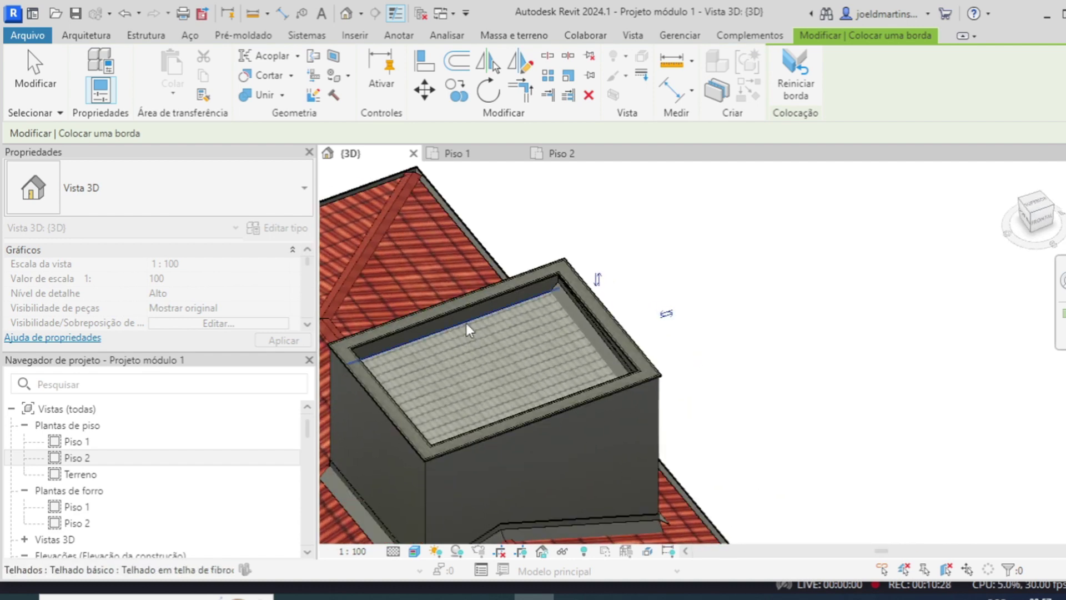
pyautogui.keyDown('shift'); pyautogui.moveTo(524, 398); pyautogui.dragTo(381, 305, button='middle'); pyautogui.keyUp('shift')
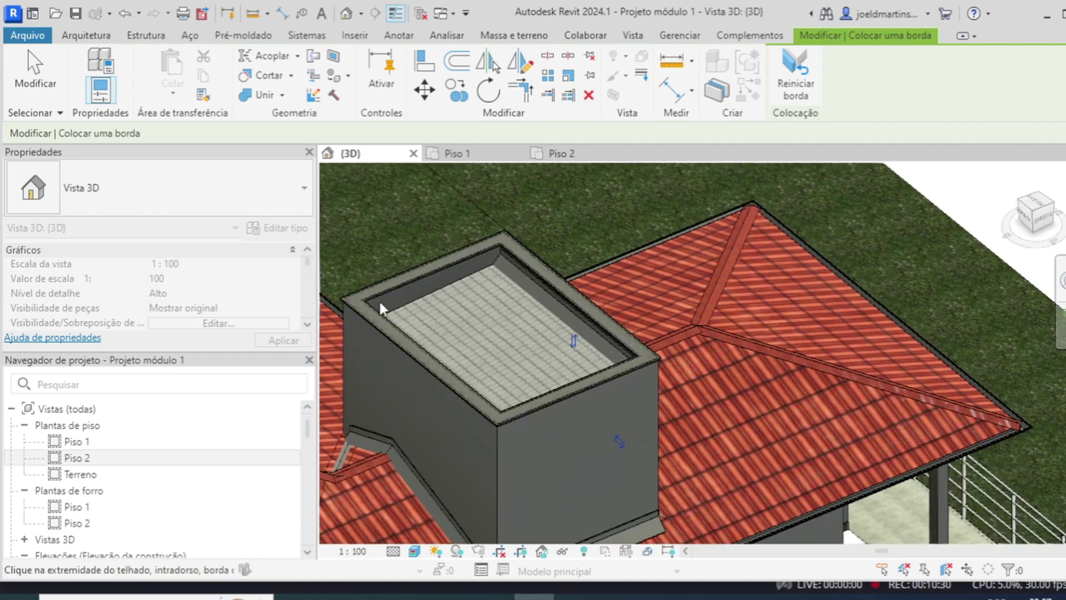
pyautogui.scroll(3, 454, 315)
pyautogui.keyDown('shift'); pyautogui.moveTo(454, 315); pyautogui.dragTo(798, 331, button='middle'); pyautogui.keyUp('shift')
pyautogui.scroll(-2, 341, 308)
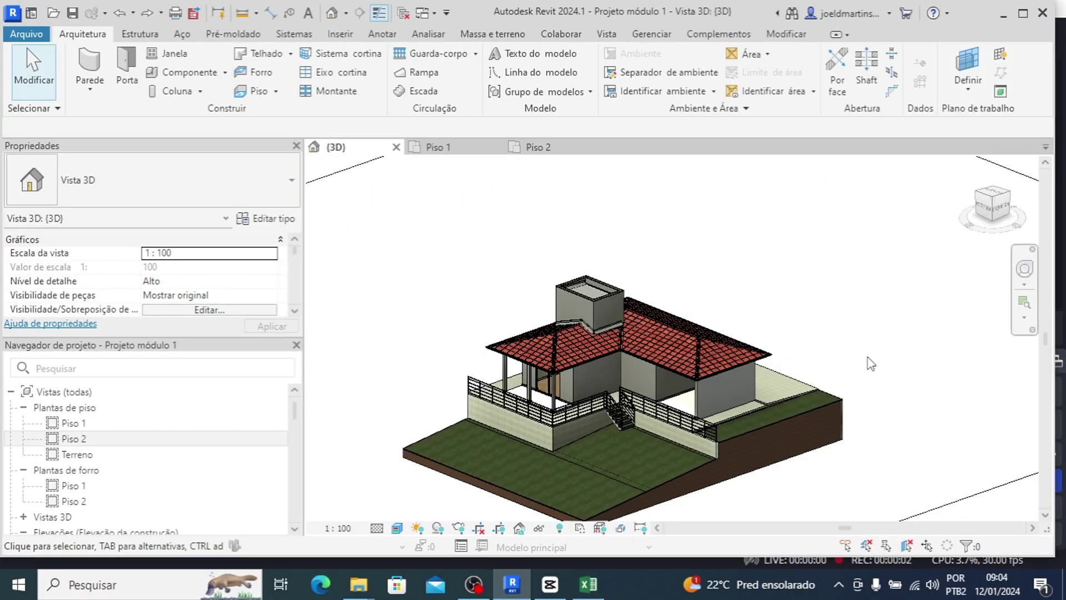
pyautogui.scroll(2, 840, 302)
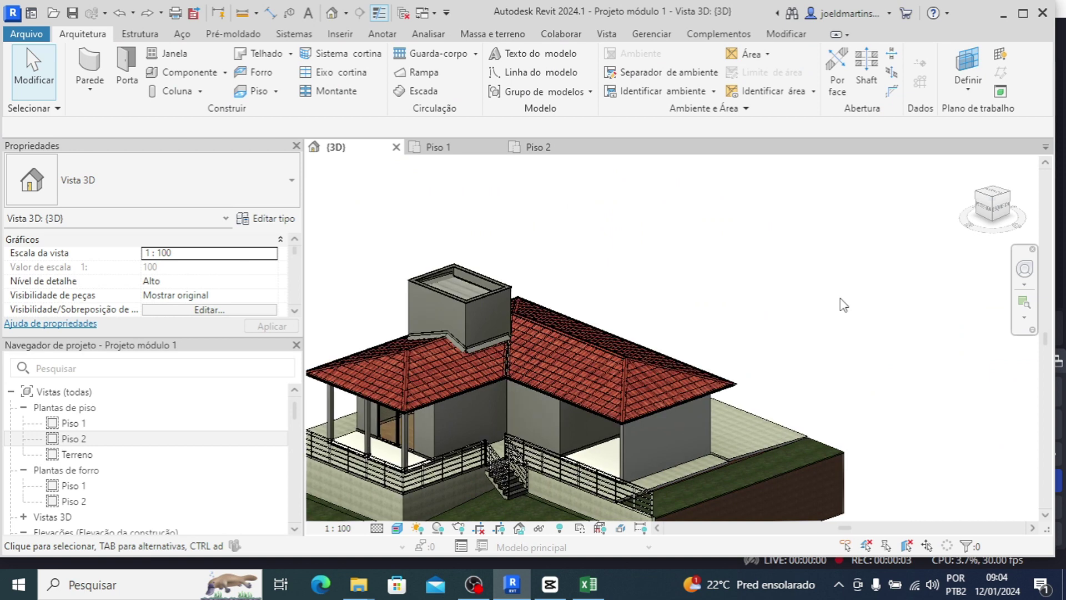
# In the Piso 2 floor plan, place three "Caixa com Tampa - 300 L" water tanks inside the walled box.
pyautogui.doubleClick(74, 438)
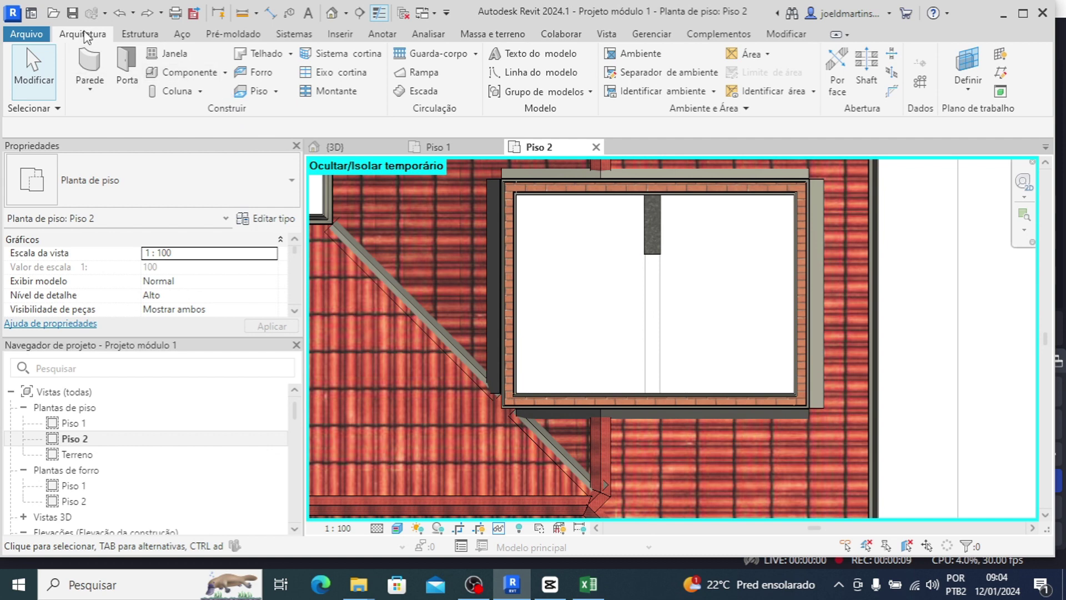
pyautogui.click(194, 73)
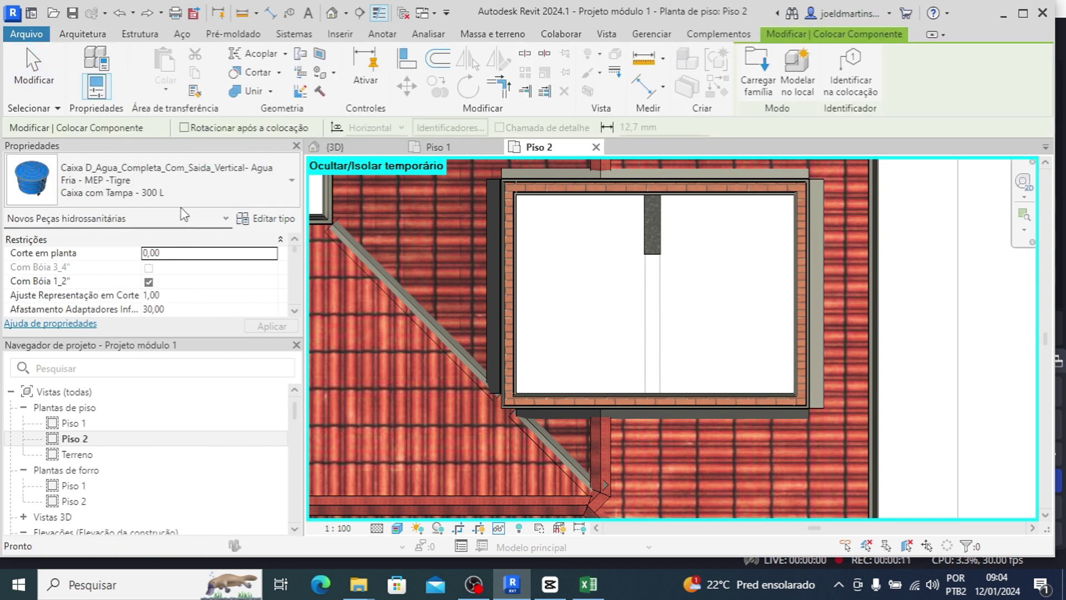
pyautogui.click(186, 195)
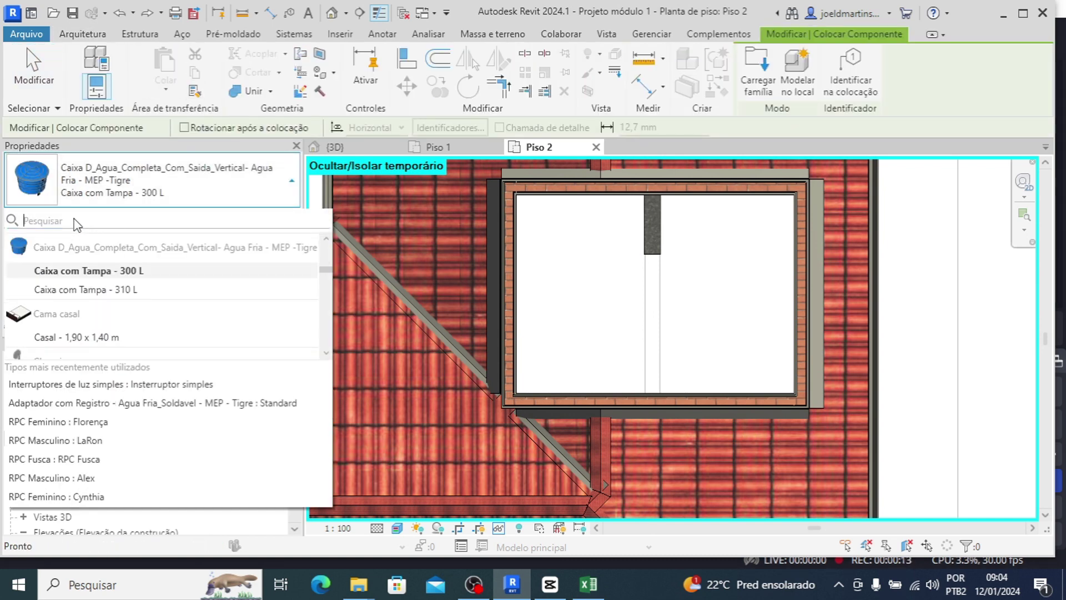
pyautogui.write('caixa')
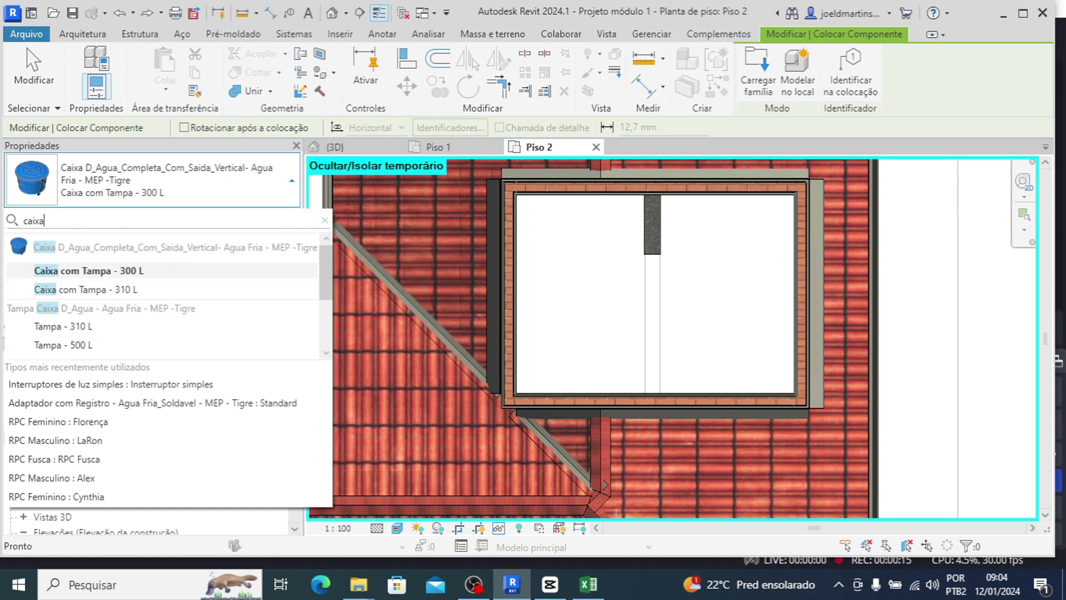
pyautogui.click(104, 272)
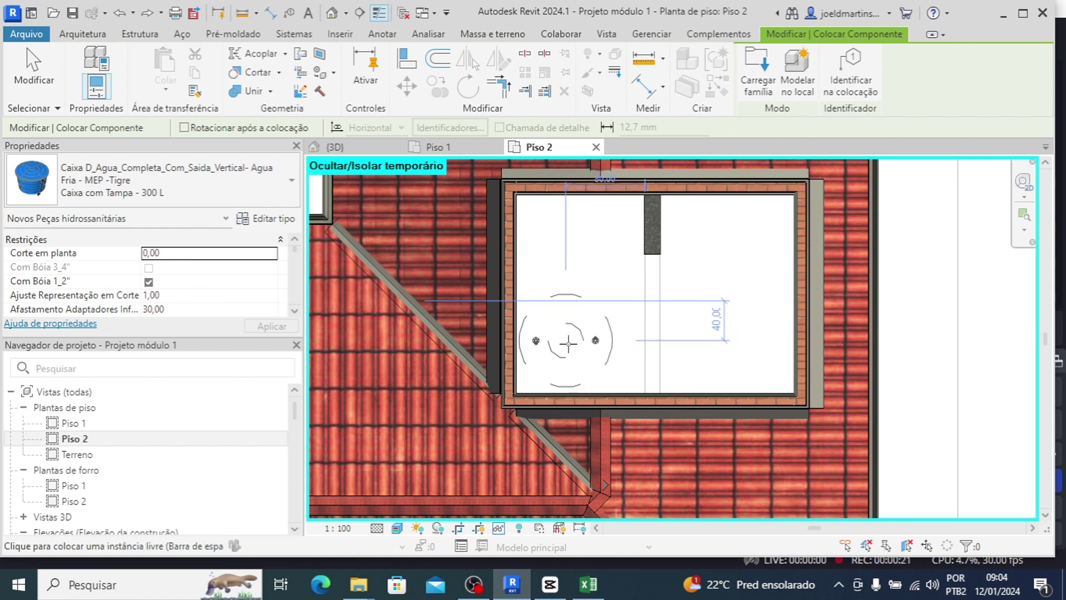
pyautogui.click(686, 309)
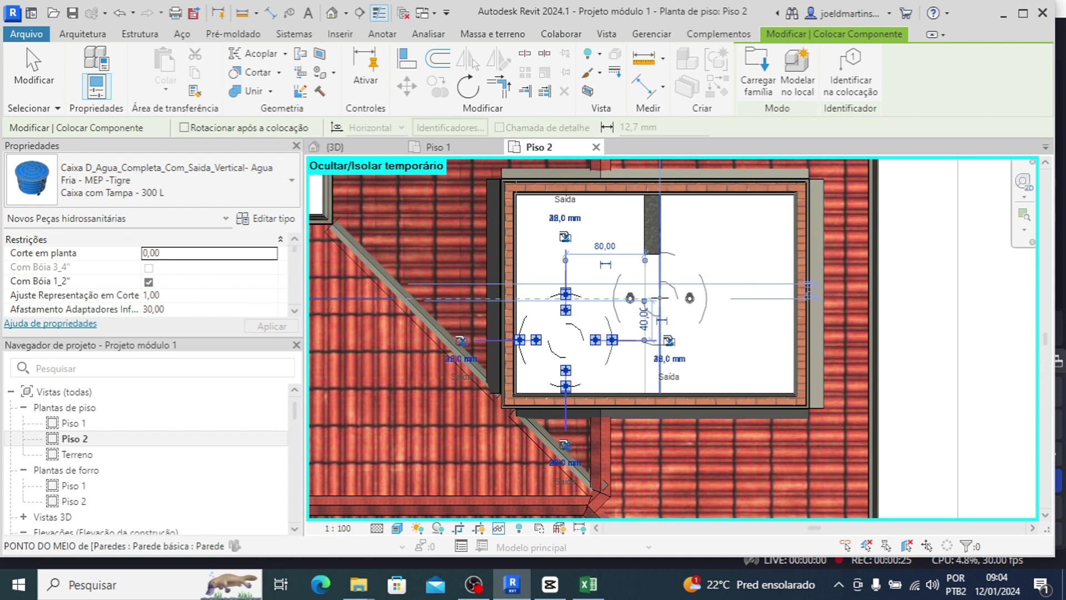
pyautogui.click(661, 300)
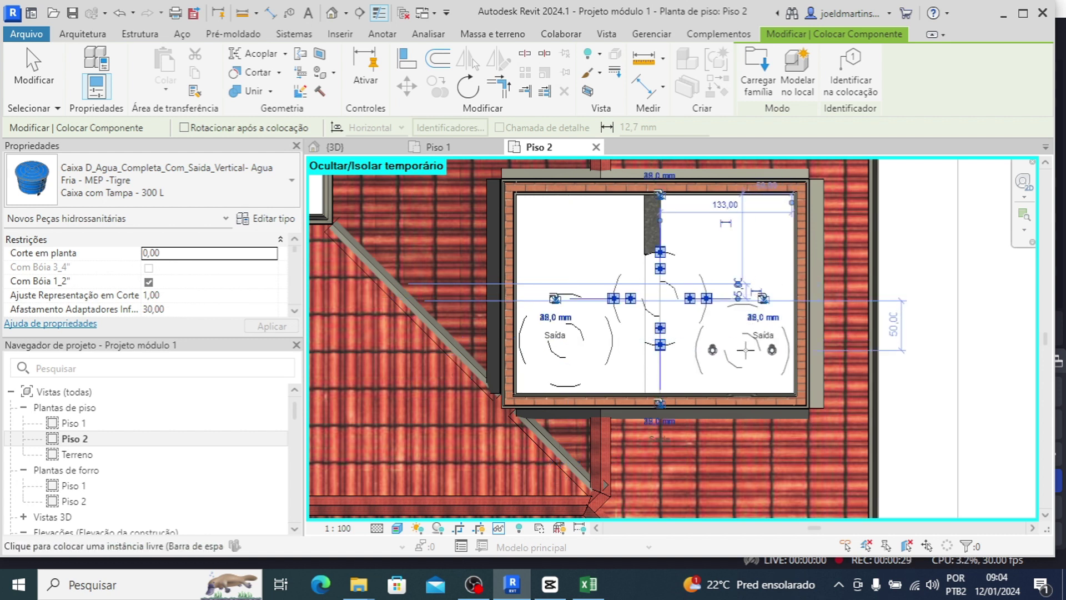
pyautogui.click(748, 332)
pyautogui.press('Escape')
pyautogui.press('Escape')
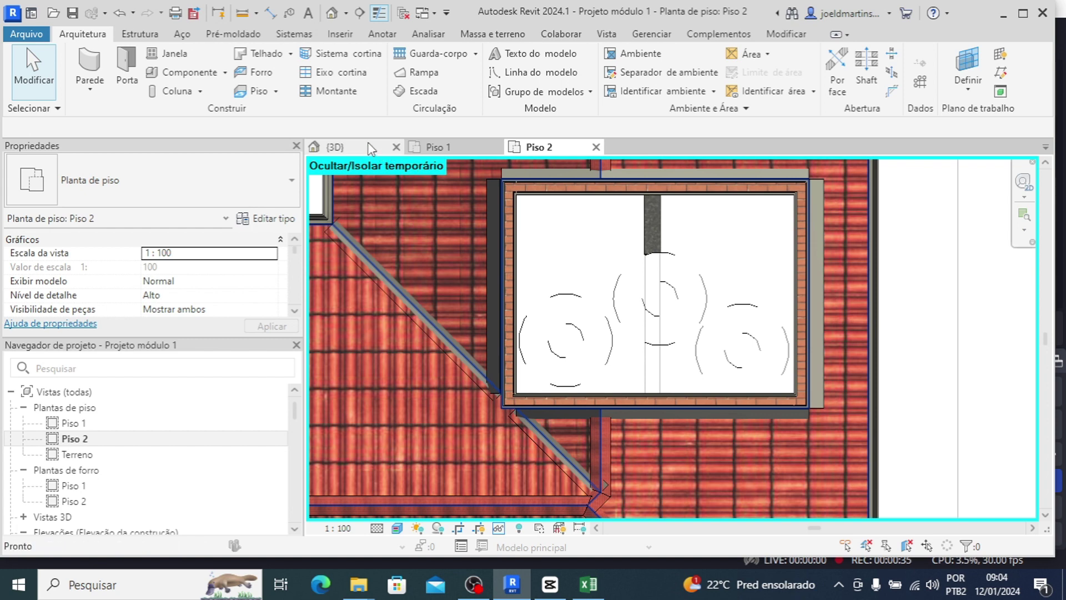
# Switch the 3D view's section box off and on again to refit it around the model.
pyautogui.click(334, 147)
pyautogui.scroll(-5, 655, 333)
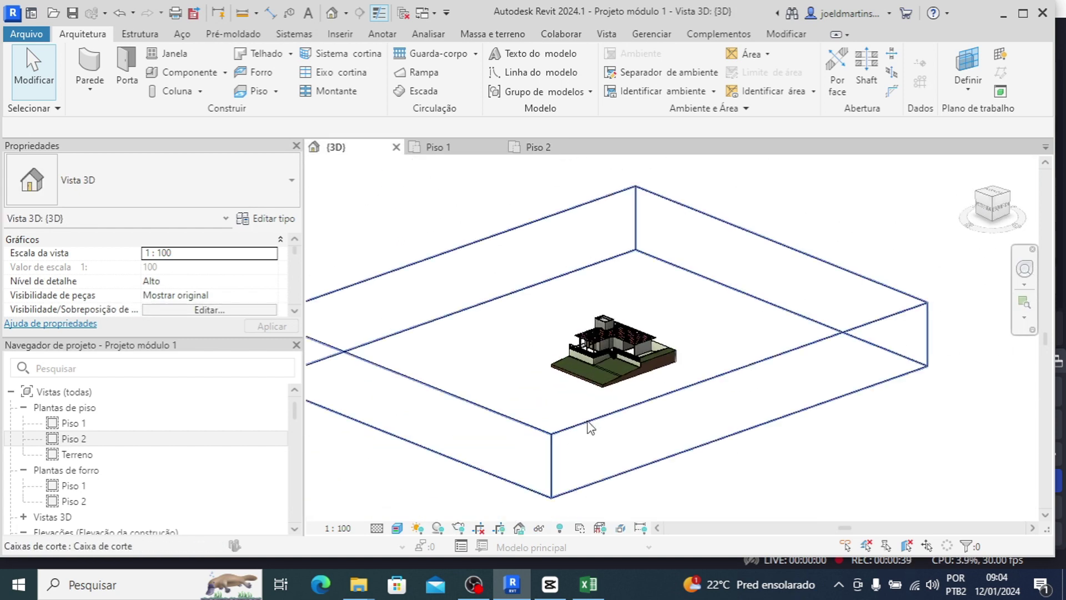
pyautogui.click(800, 248)
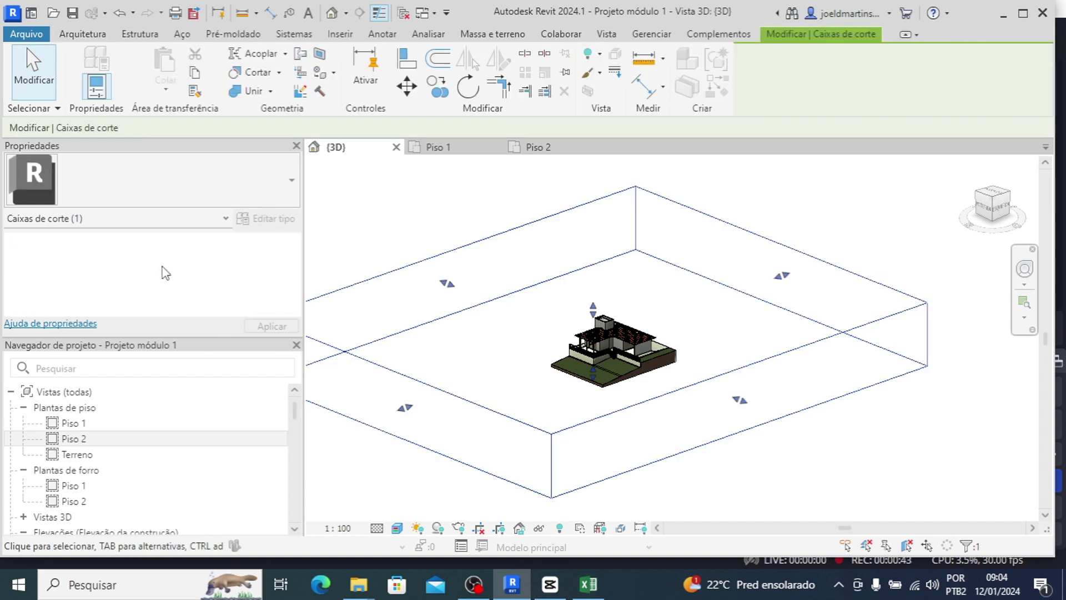
pyautogui.click(345, 242)
pyautogui.scroll(-6, 222, 272)
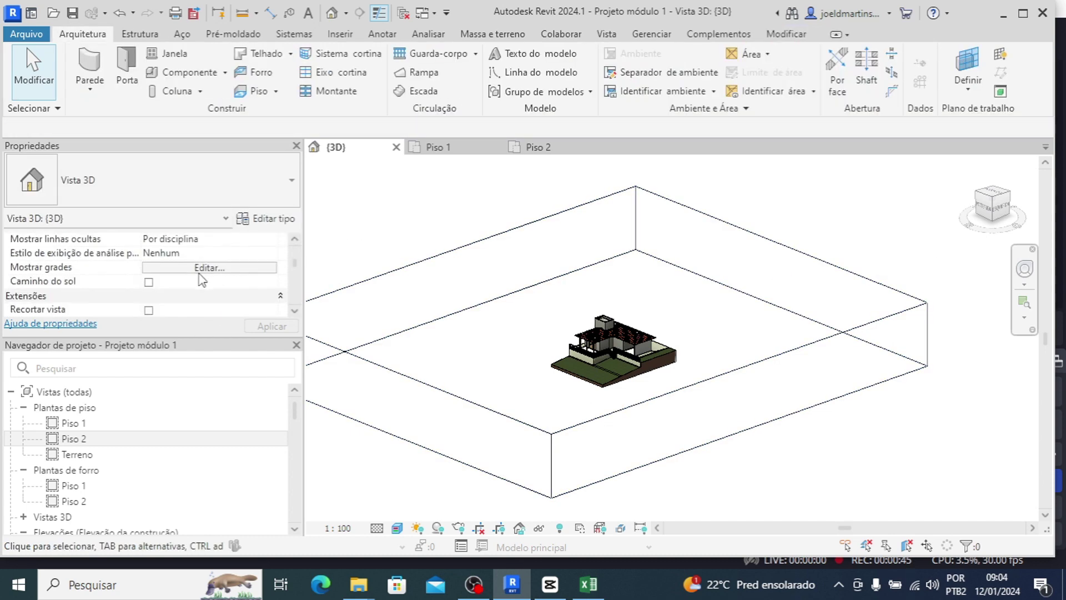
pyautogui.scroll(-3, 201, 280)
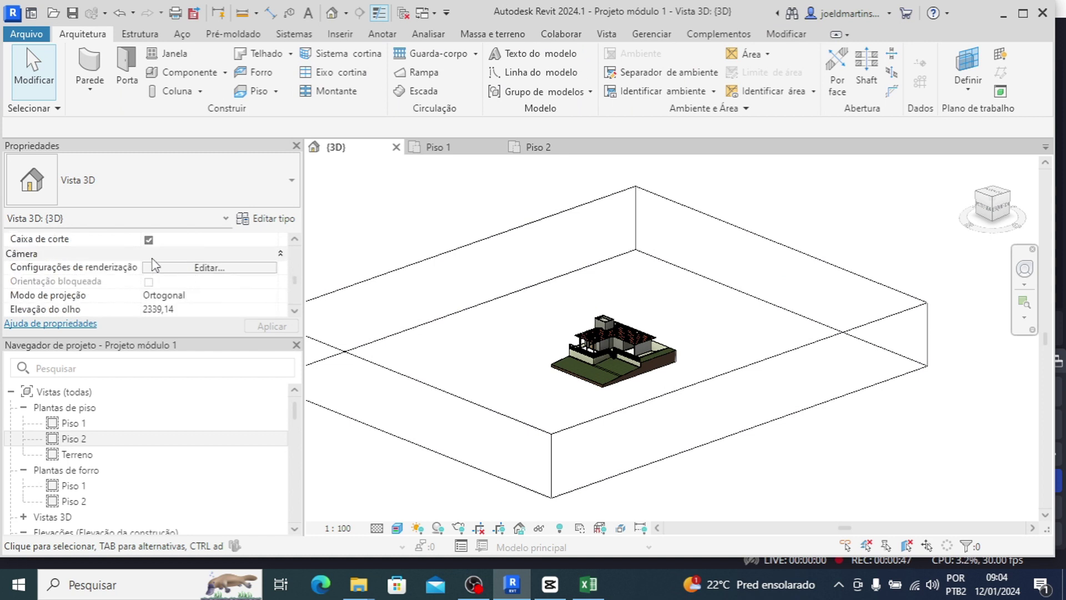
pyautogui.click(149, 240)
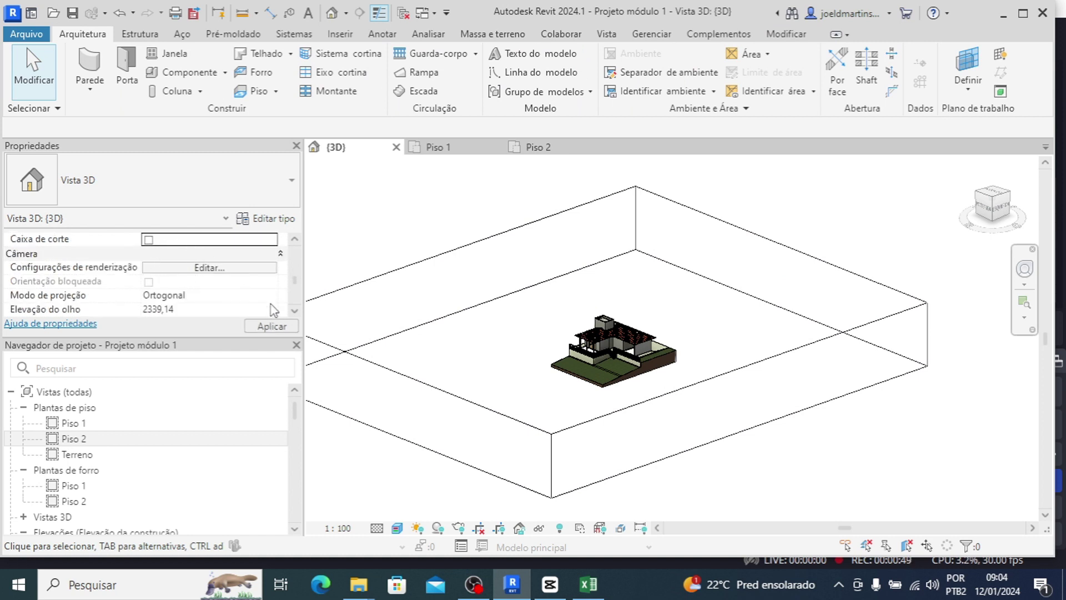
pyautogui.click(269, 327)
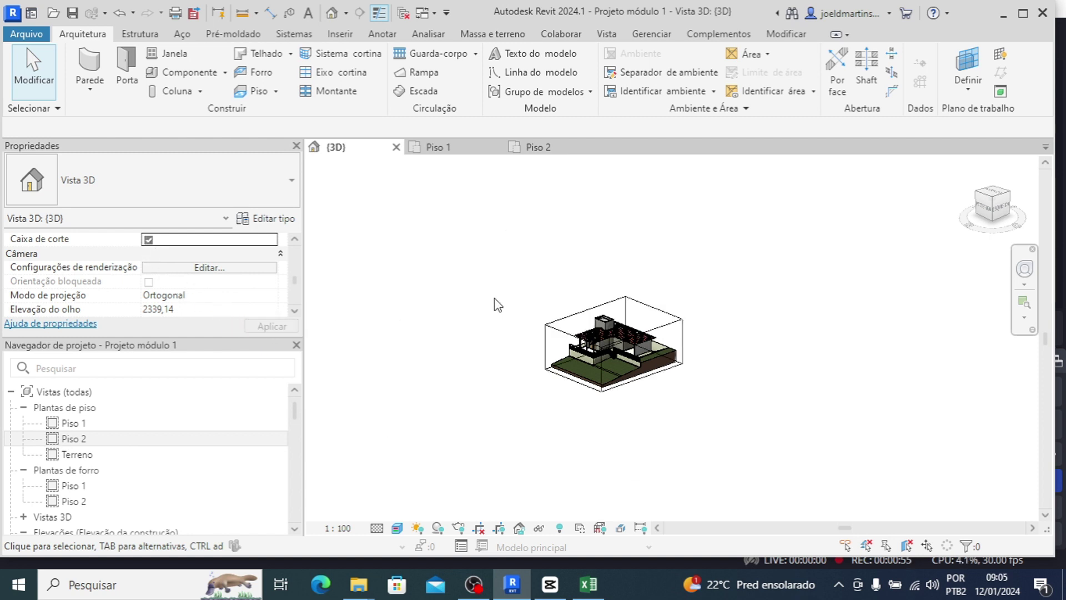
# Move the section box's front face inward until it cuts through the house and the walled box, exposing the water tanks.
pyautogui.scroll(3, 558, 341)
pyautogui.click(558, 341)
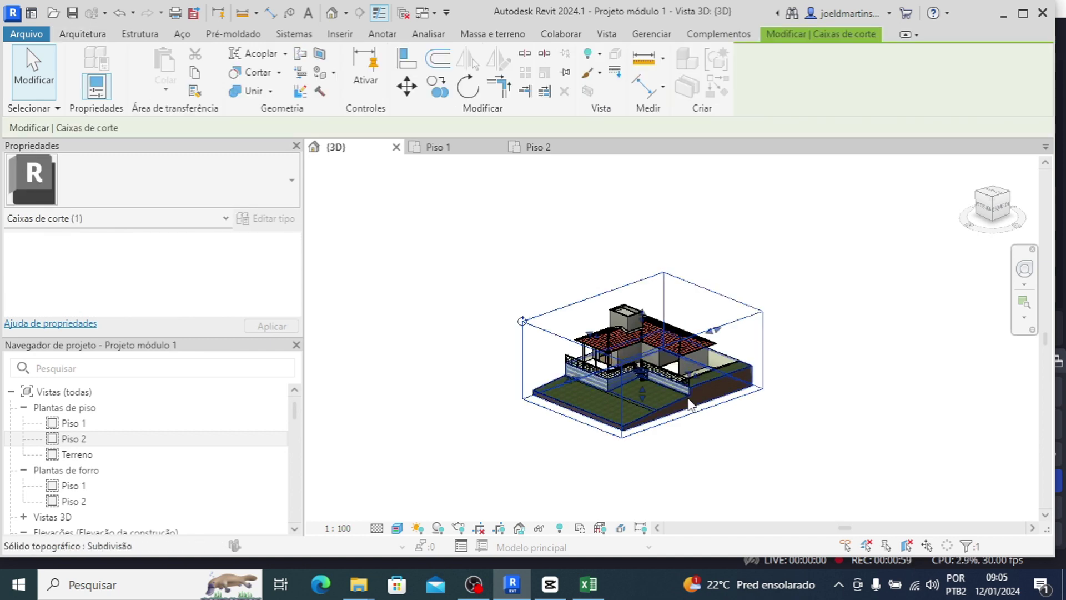
pyautogui.scroll(3, 689, 403)
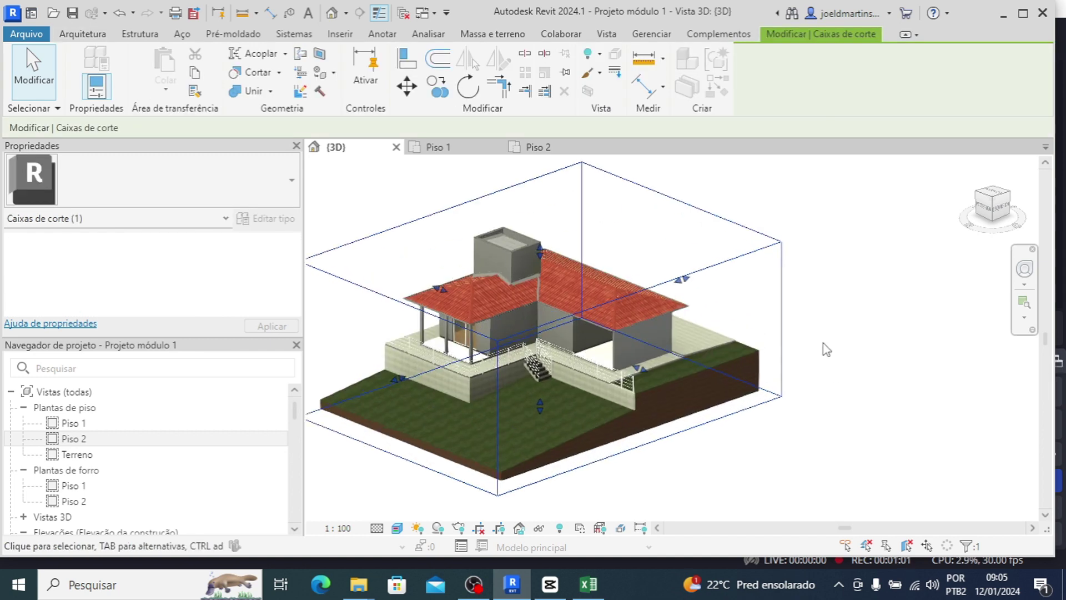
pyautogui.scroll(2, 900, 365)
pyautogui.click(901, 364)
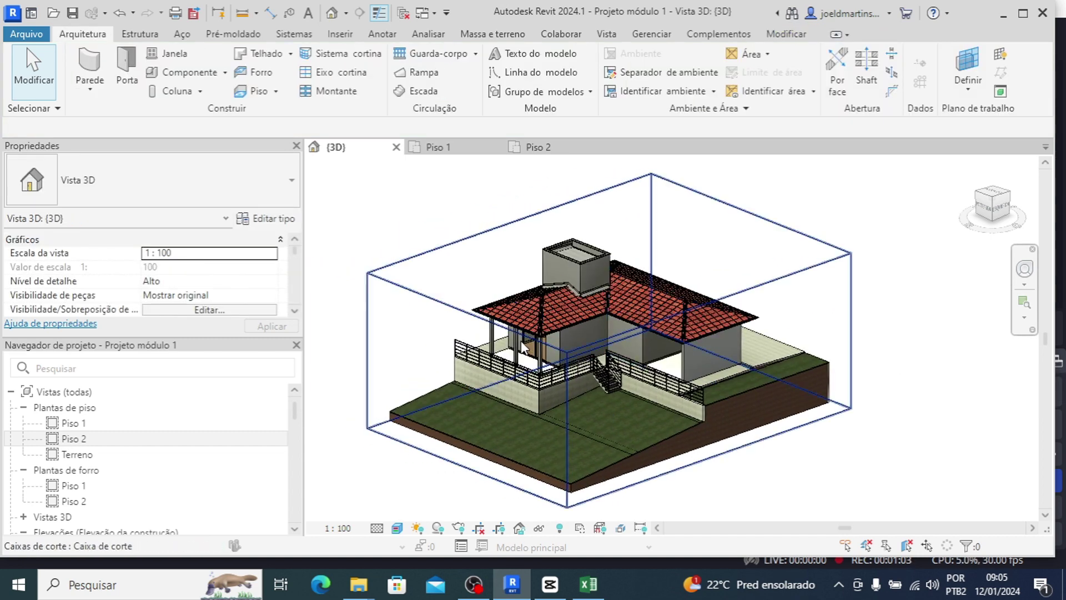
pyautogui.click(452, 299)
pyautogui.scroll(3, 687, 382)
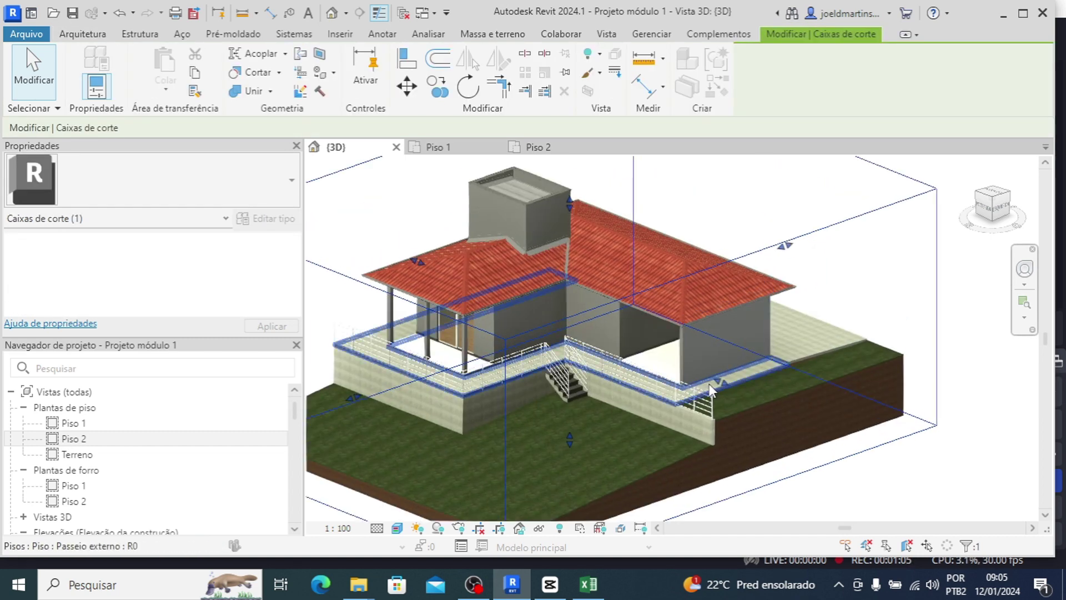
pyautogui.moveTo(621, 330); pyautogui.dragTo(612, 331)
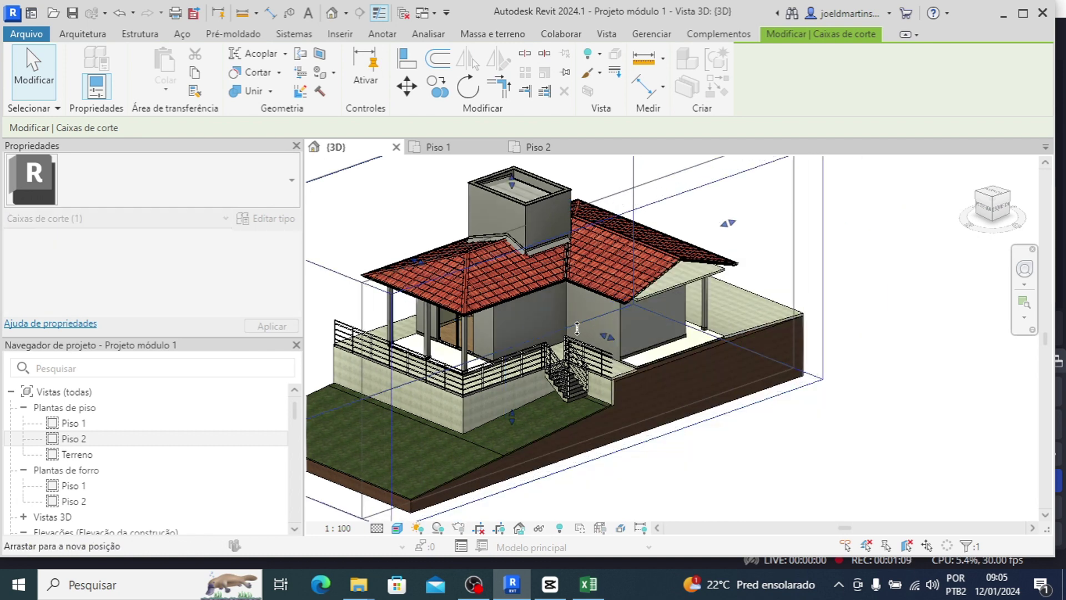
pyautogui.scroll(4, 576, 328)
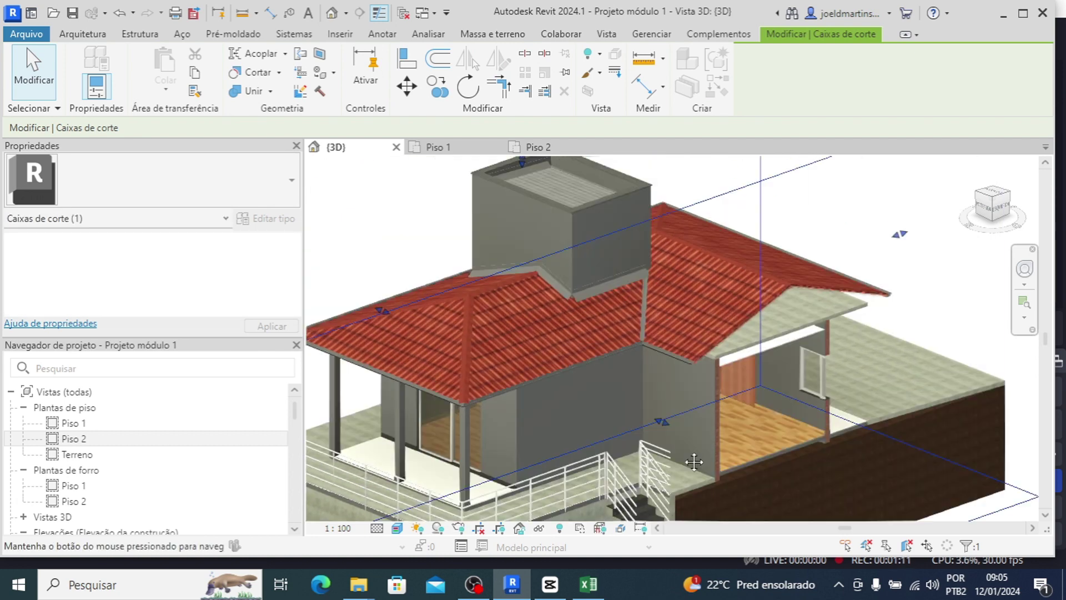
pyautogui.moveTo(669, 430); pyautogui.dragTo(583, 348)
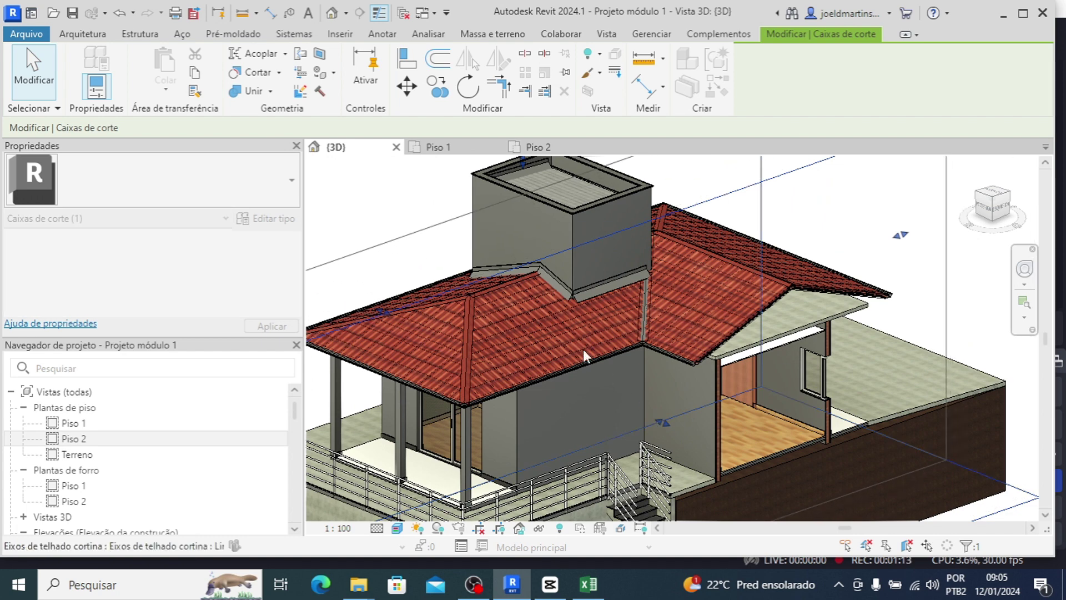
pyautogui.scroll(4, 575, 452)
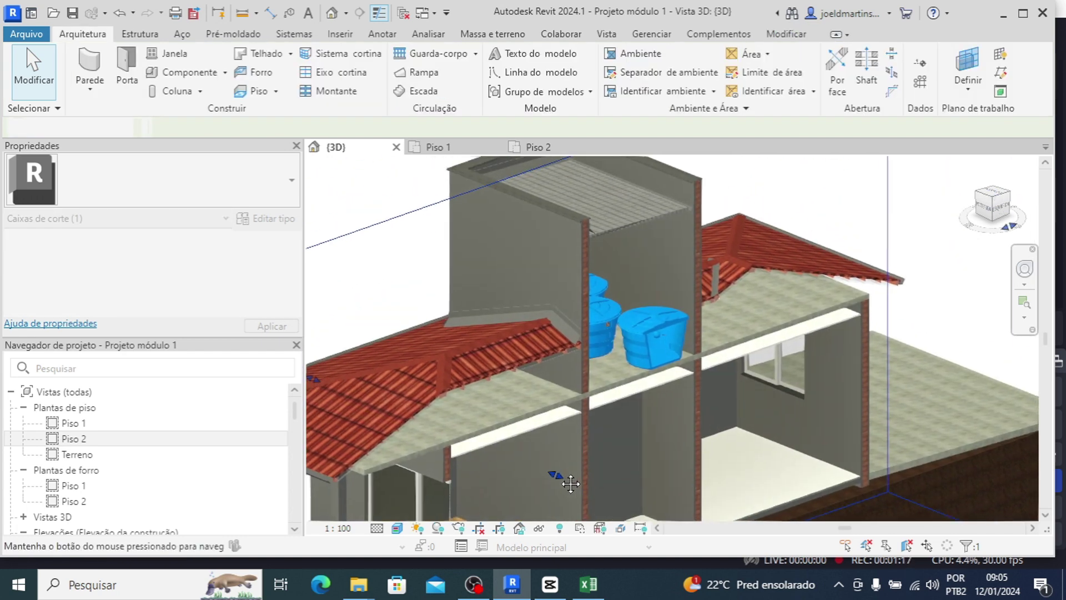
# Examine the water tanks inside the walled box and the adjoining tile roof structure in the section cut.
pyautogui.scroll(2, 596, 414)
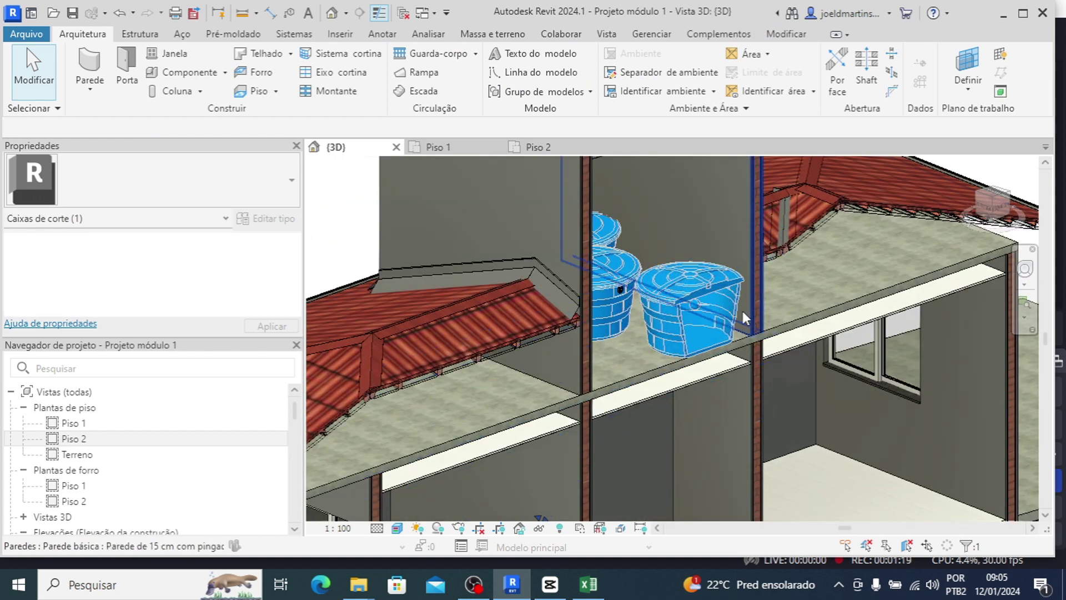
pyautogui.keyDown('shift'); pyautogui.moveTo(704, 286); pyautogui.dragTo(814, 243, button='middle'); pyautogui.keyUp('shift')
pyautogui.scroll(-1, 814, 243)
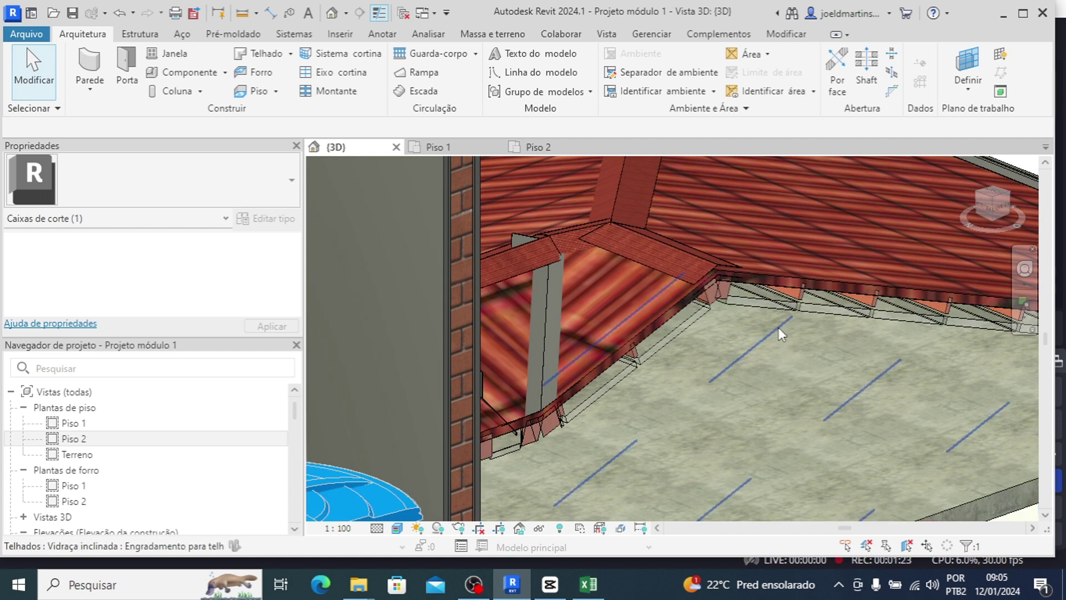
pyautogui.scroll(-3, 769, 403)
pyautogui.moveTo(769, 403); pyautogui.dragTo(764, 298, button='middle')
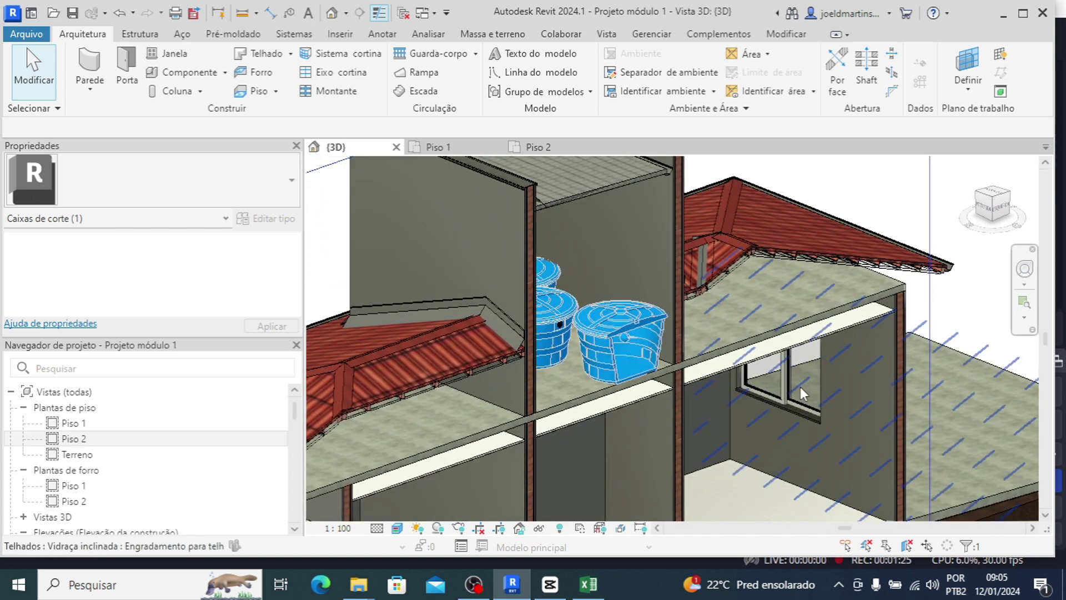
pyautogui.keyDown('shift'); pyautogui.moveTo(801, 386); pyautogui.dragTo(700, 294, button='middle'); pyautogui.keyUp('shift')
pyautogui.scroll(-2, 701, 300)
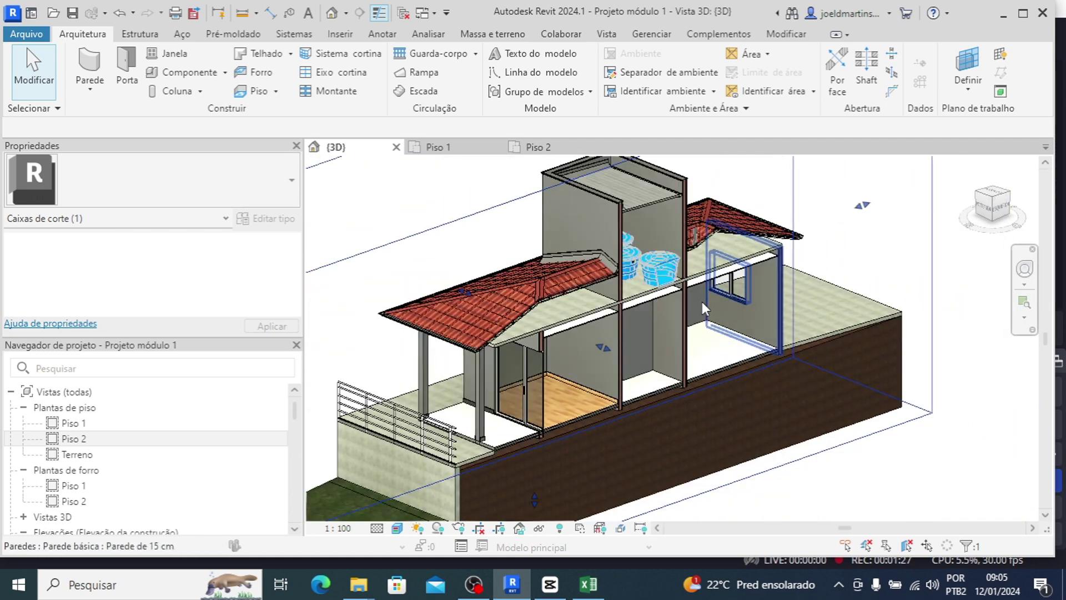
# Reset the 3D view's section box by switching it off and on again, and view the complete house.
pyautogui.click(961, 381)
pyautogui.scroll(-2, 912, 387)
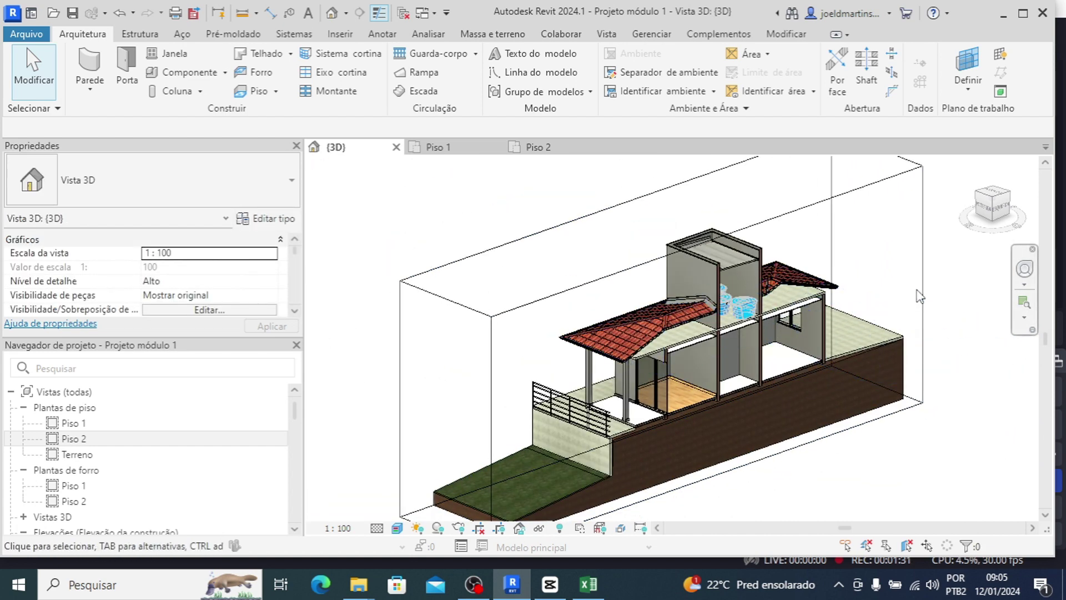
pyautogui.scroll(-6, 226, 285)
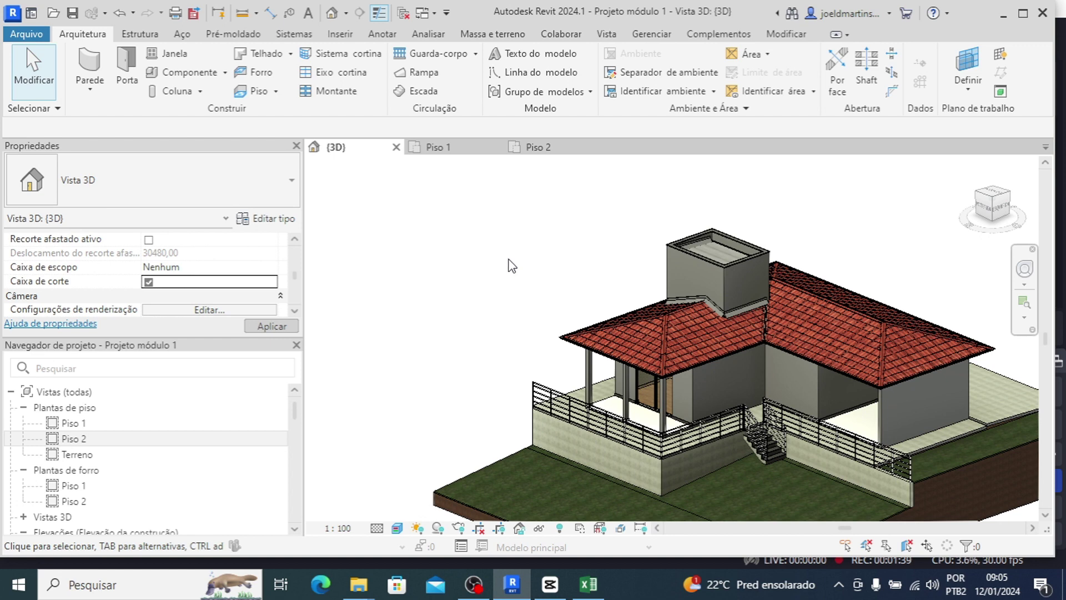
pyautogui.scroll(-3, 508, 266)
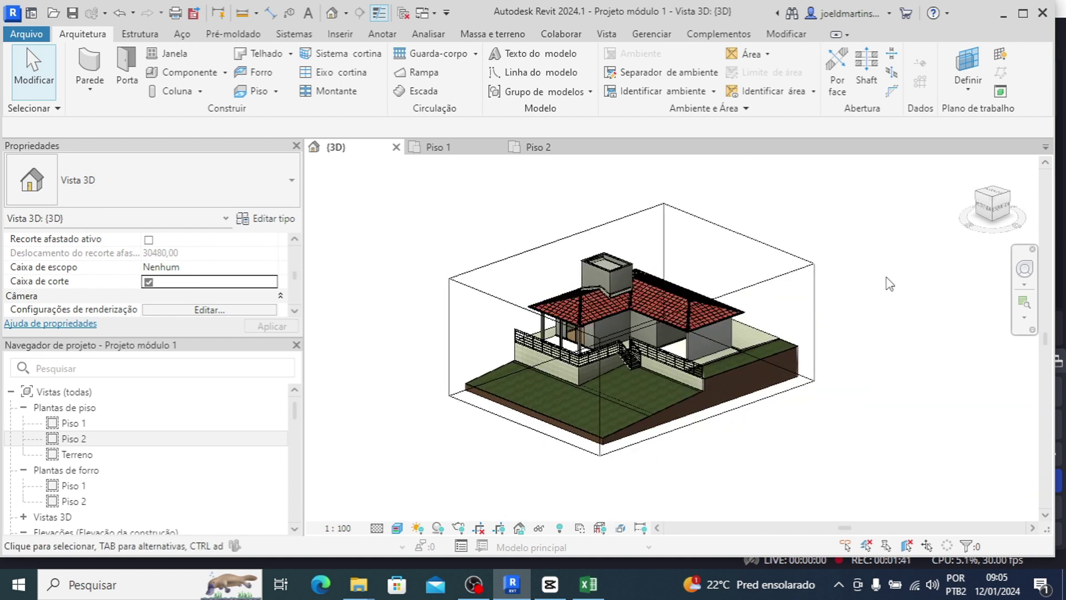
pyautogui.scroll(1, 888, 283)
pyautogui.moveTo(947, 326); pyautogui.dragTo(971, 302, button='middle')
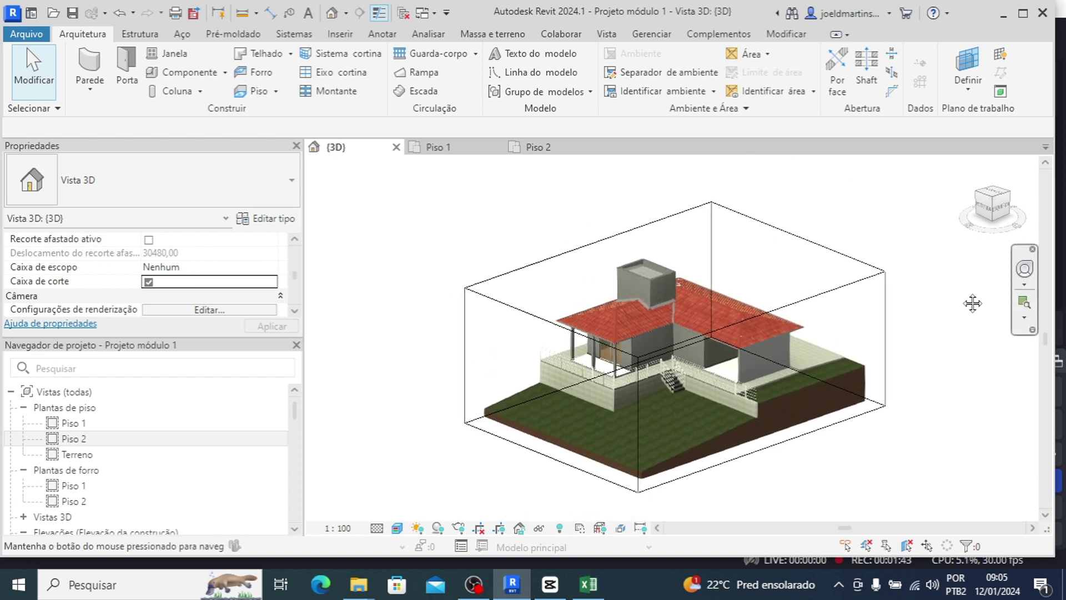
pyautogui.scroll(2, 969, 301)
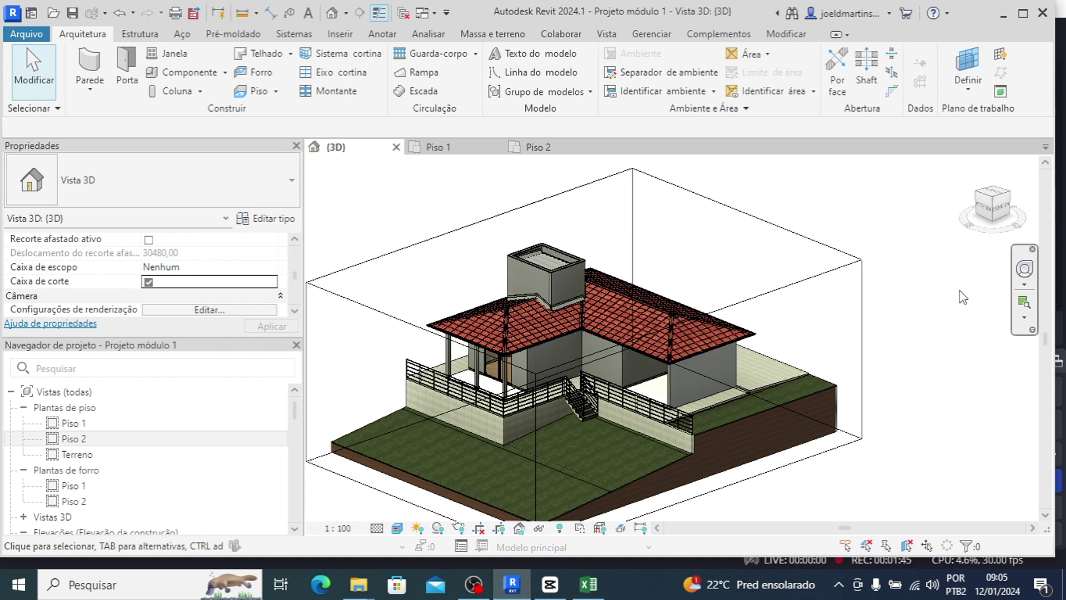